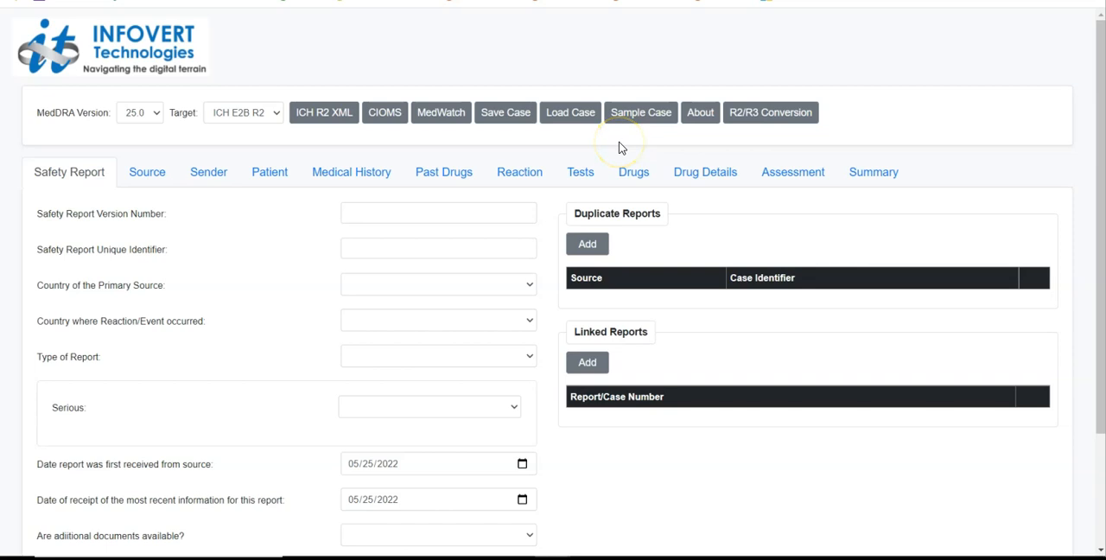
Load the sample case into the safety report form
click(636, 117)
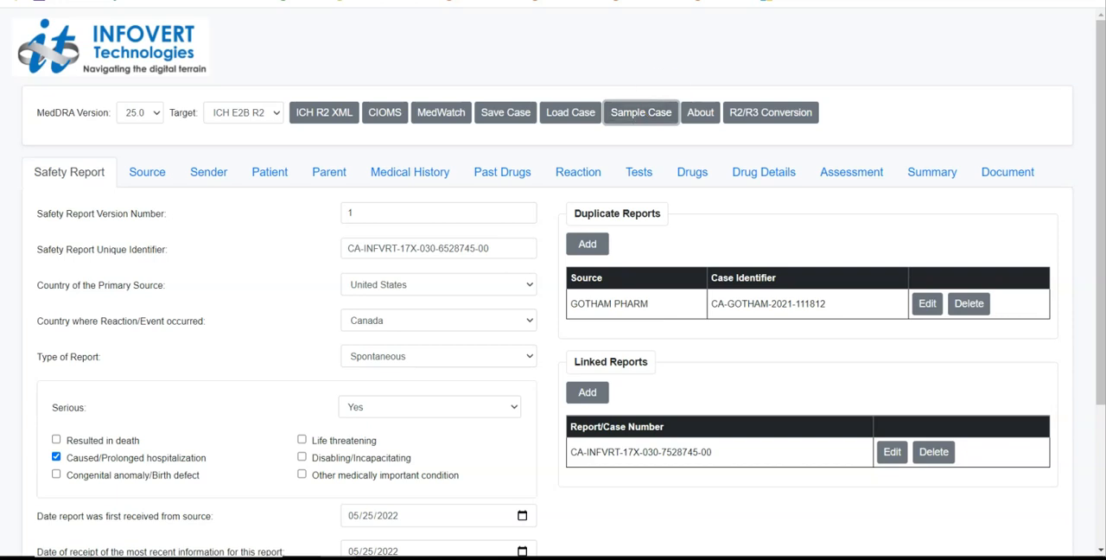
mouse_move(1100, 49)
mouse_down()
mouse_move(1098, 63)
mouse_move(1100, 48)
mouse_up()
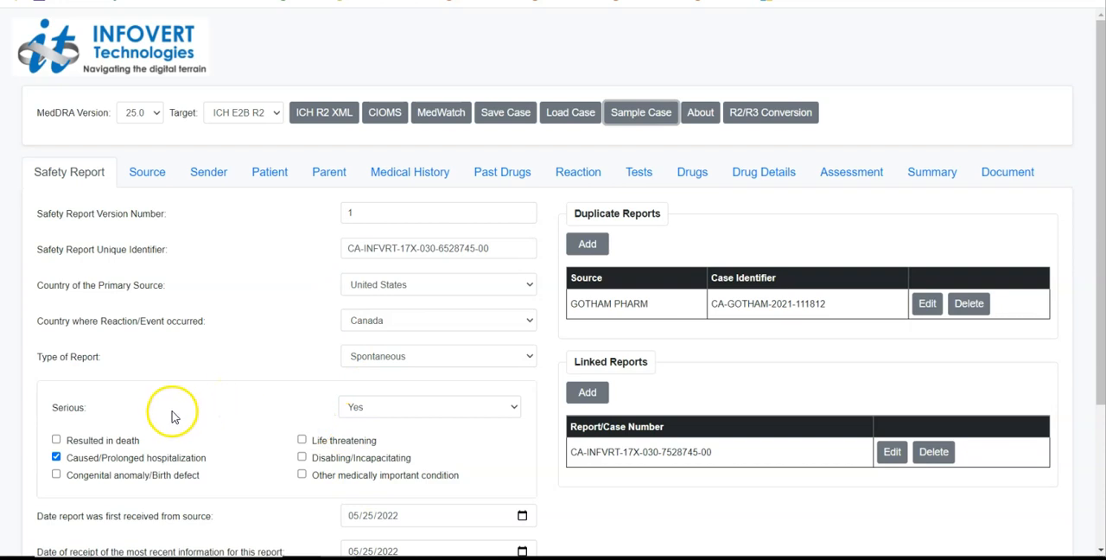
Set the report's Serious field to No and return it to Yes to compare the seriousness criteria shown
click(369, 408)
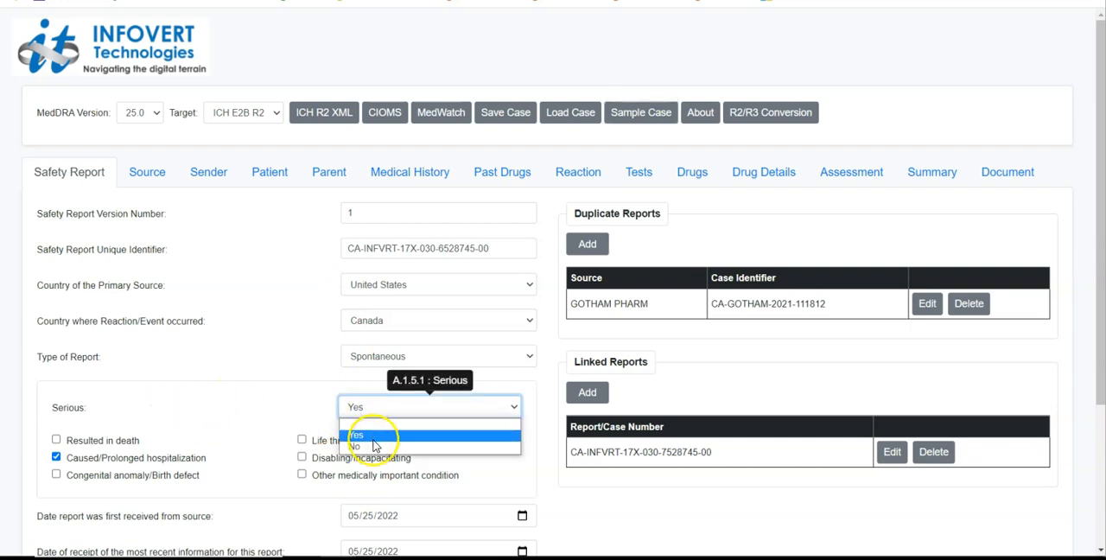
click(373, 445)
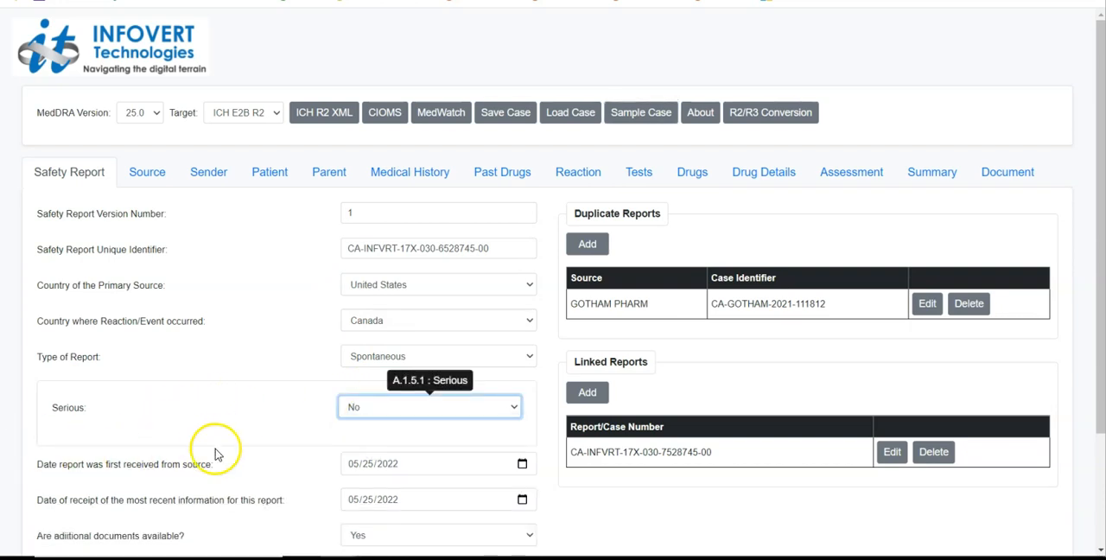
click(374, 403)
click(374, 435)
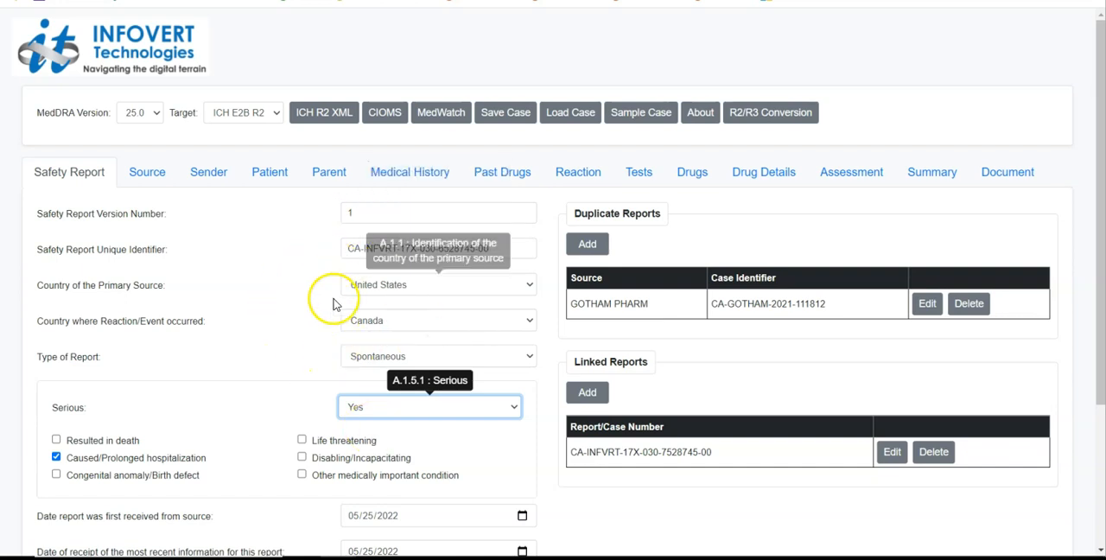
Switch the target format to ICH E2B R3 to compare the Safety Report fields, and return it to ICH E2B R2
click(242, 114)
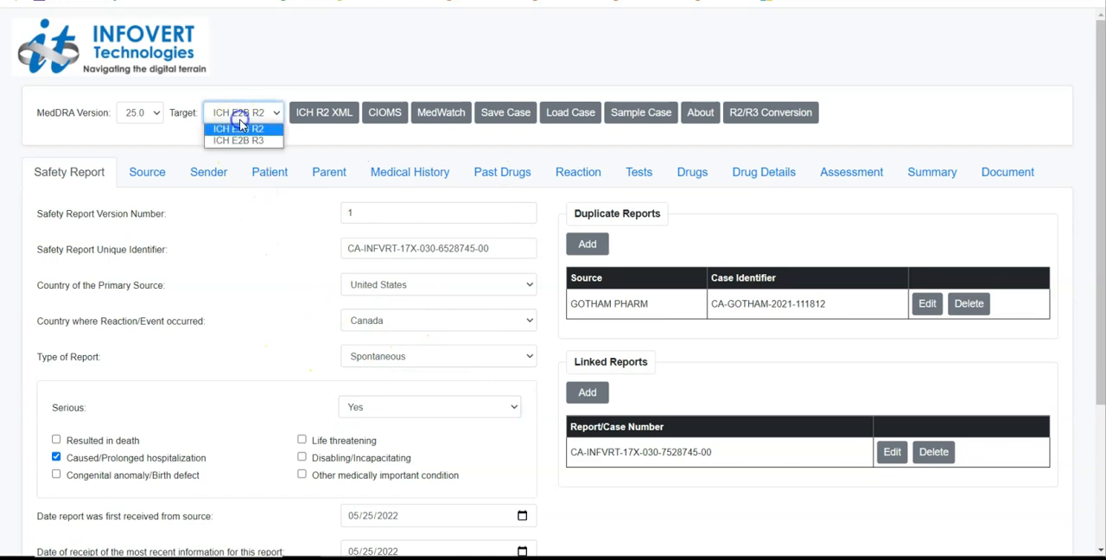
click(240, 142)
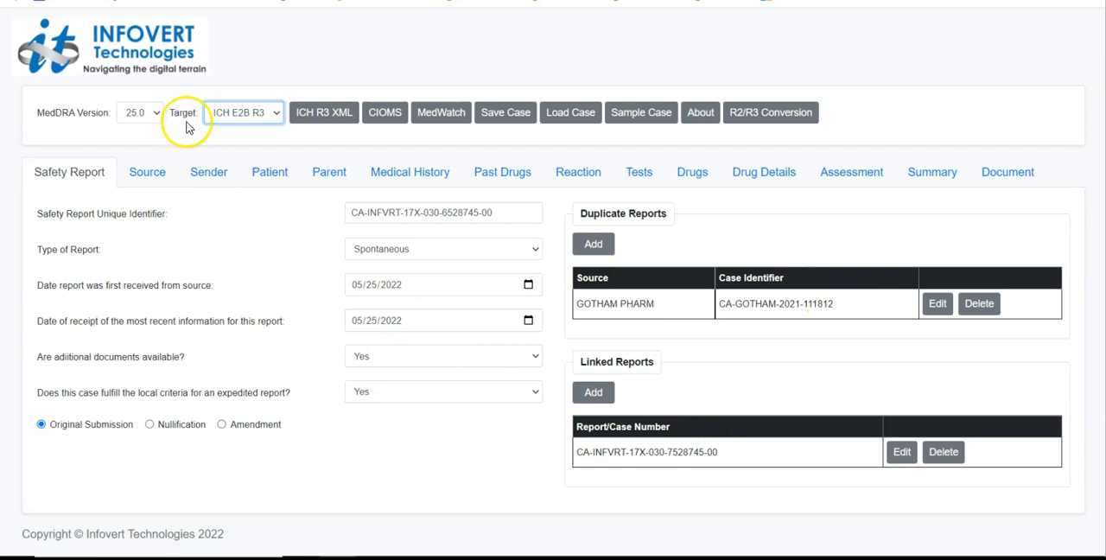
click(233, 121)
click(235, 130)
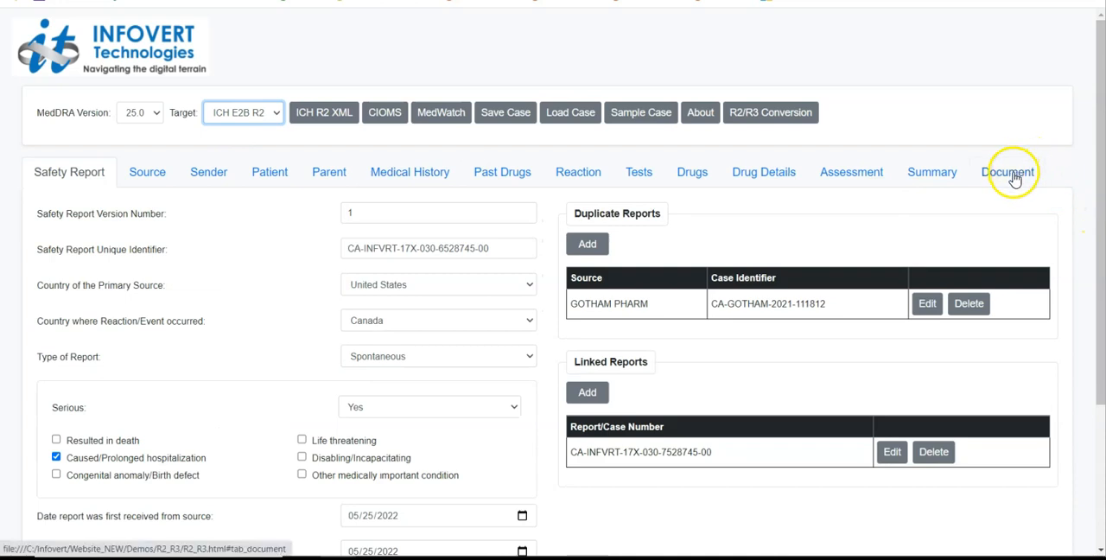
Set the availability of additional documents to No and return it to Yes to check the effect on the Document section
drag(1098, 155, 1102, 278)
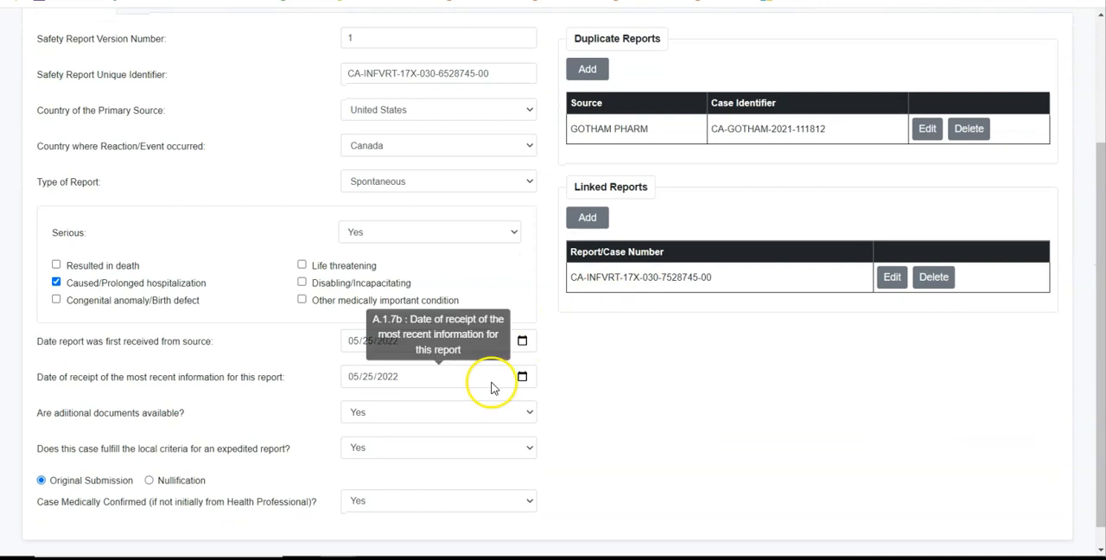
click(364, 421)
click(369, 452)
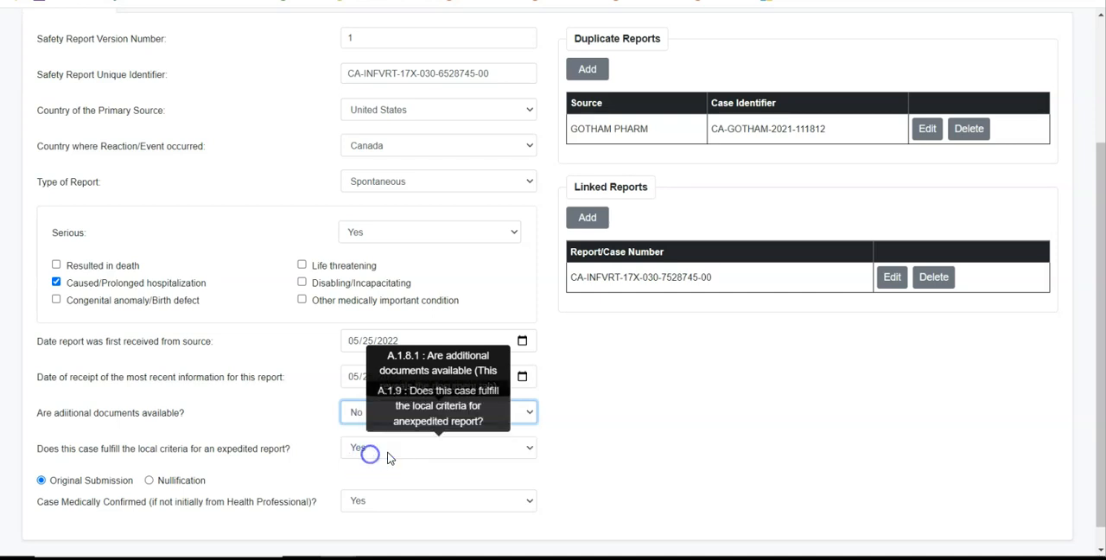
click(1099, 349)
drag(1099, 349, 1077, 383)
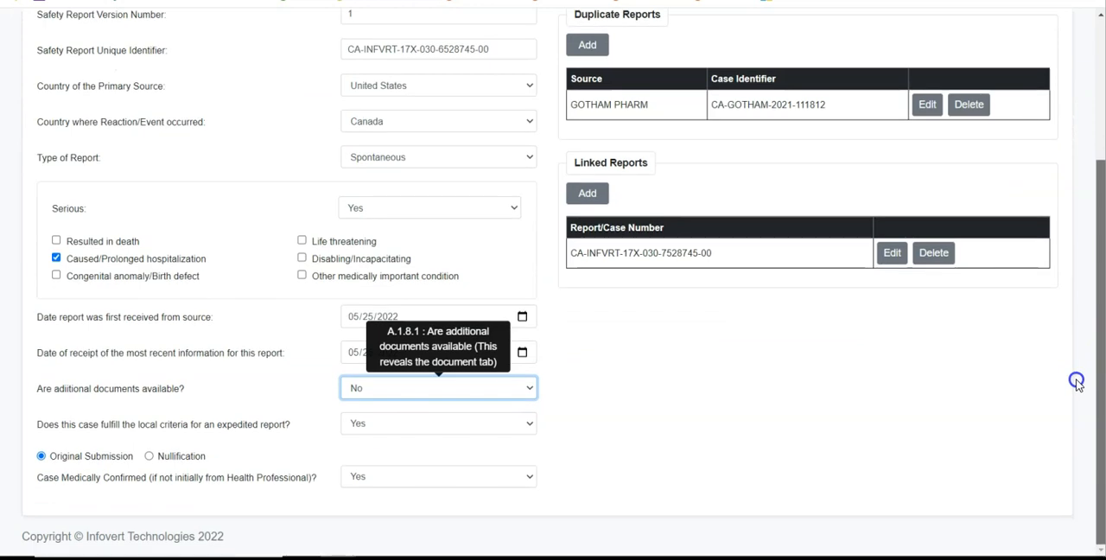
click(504, 387)
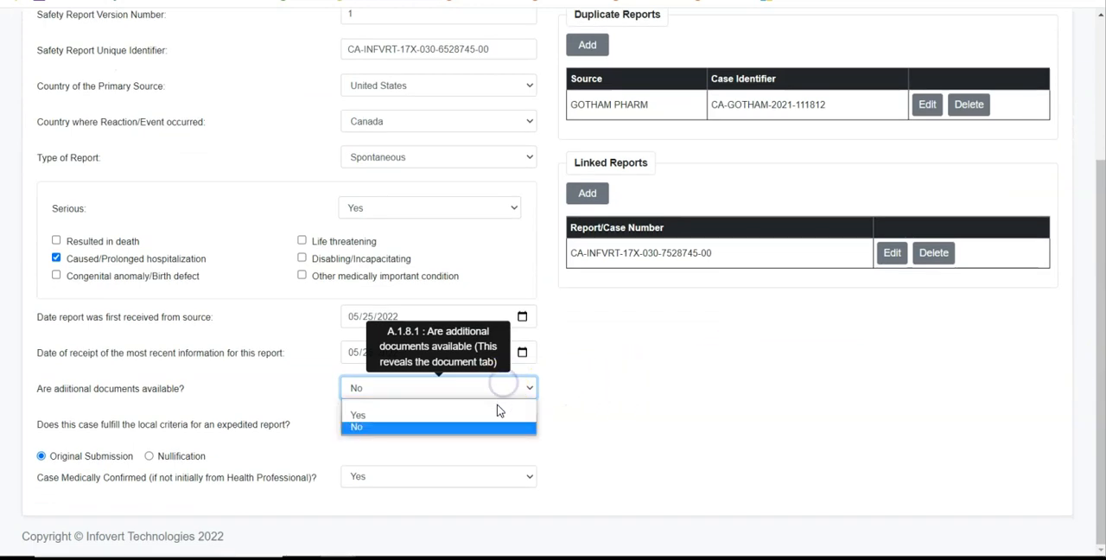
click(498, 413)
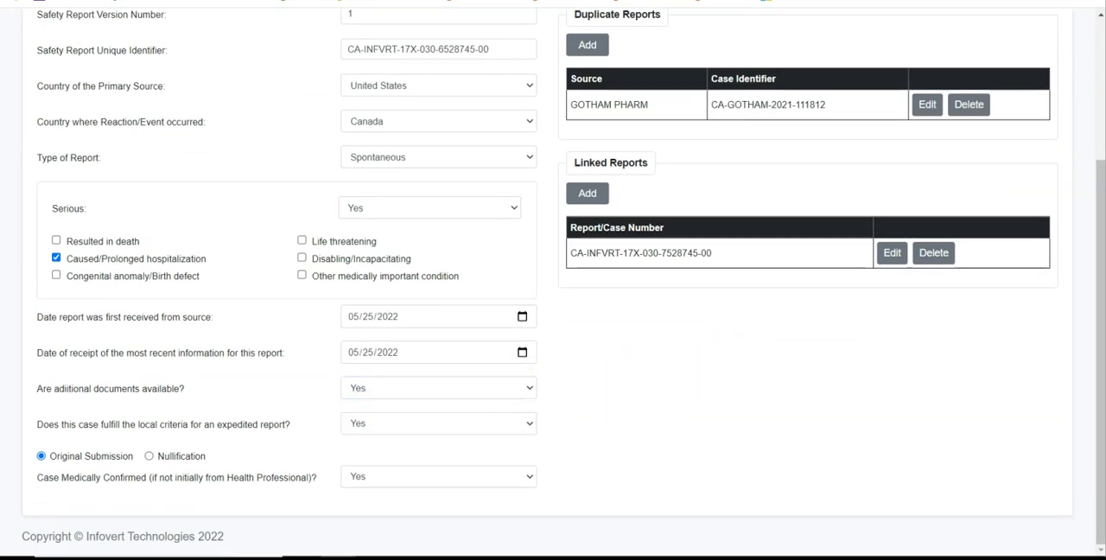
View the blank duplicate report form and the existing duplicate and linked report entries, closing each without saving
drag(1089, 250, 1046, 104)
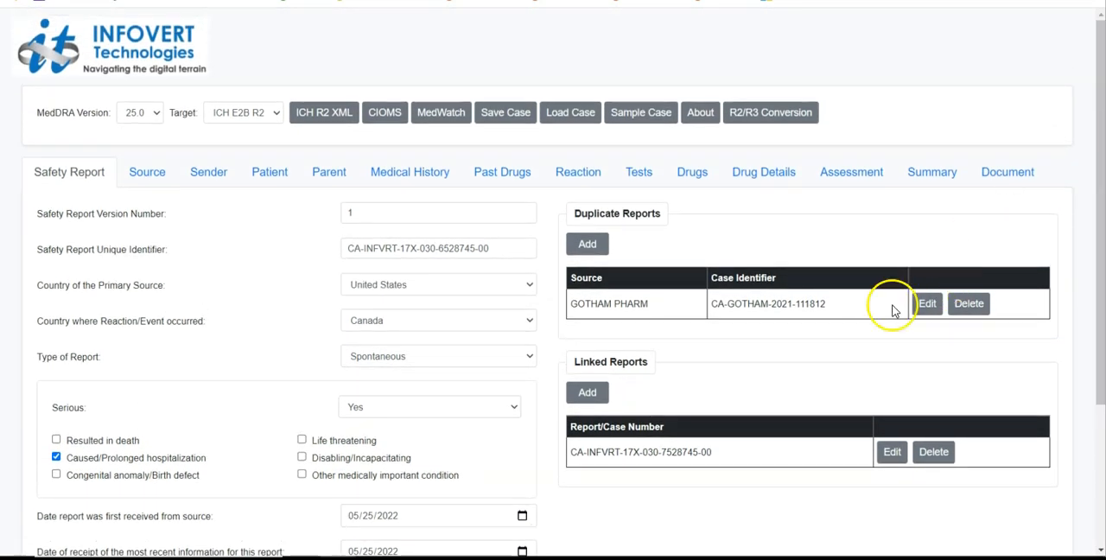
click(588, 245)
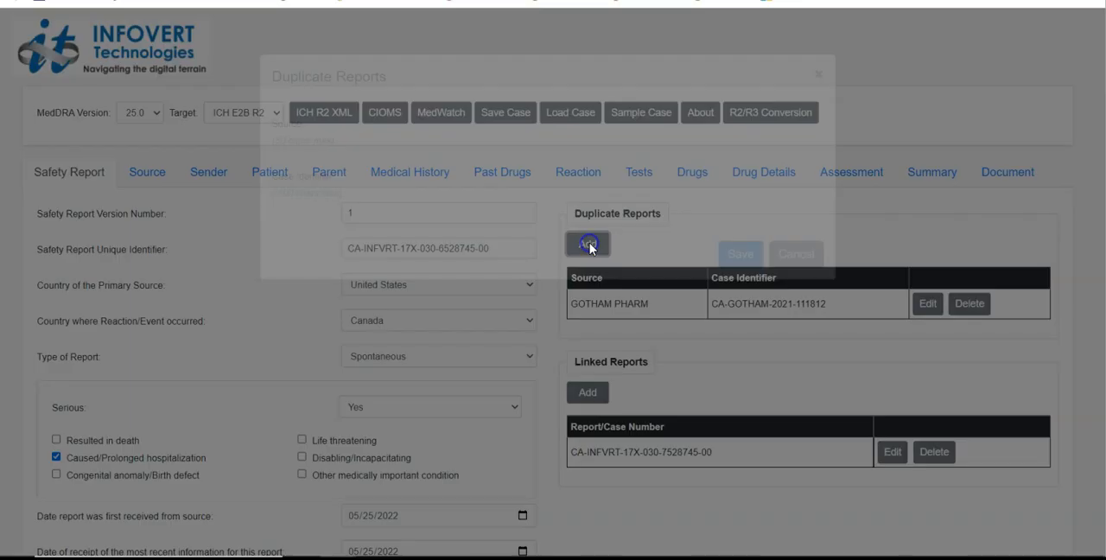
click(790, 374)
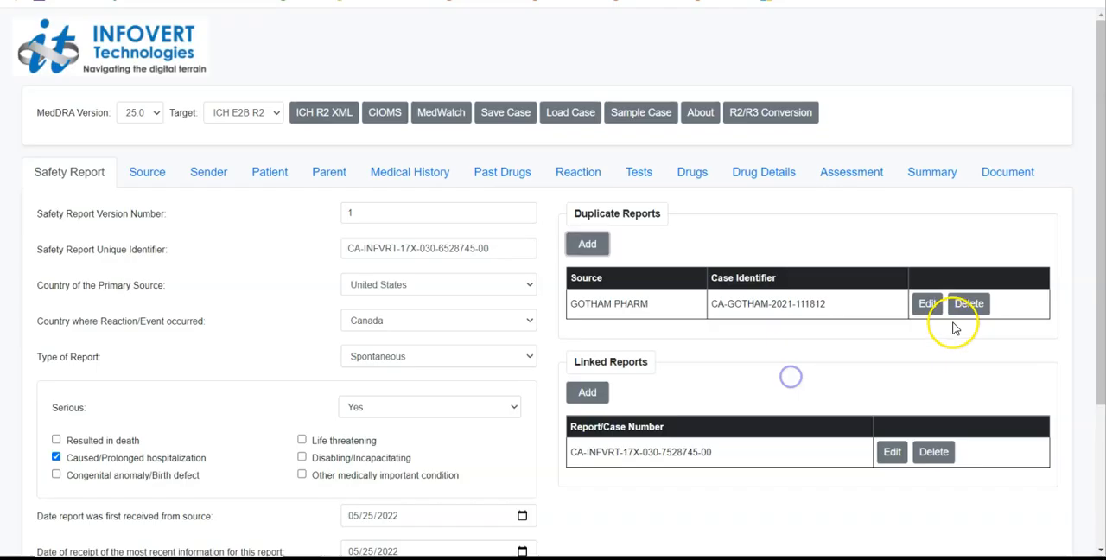
click(926, 303)
click(803, 371)
click(893, 452)
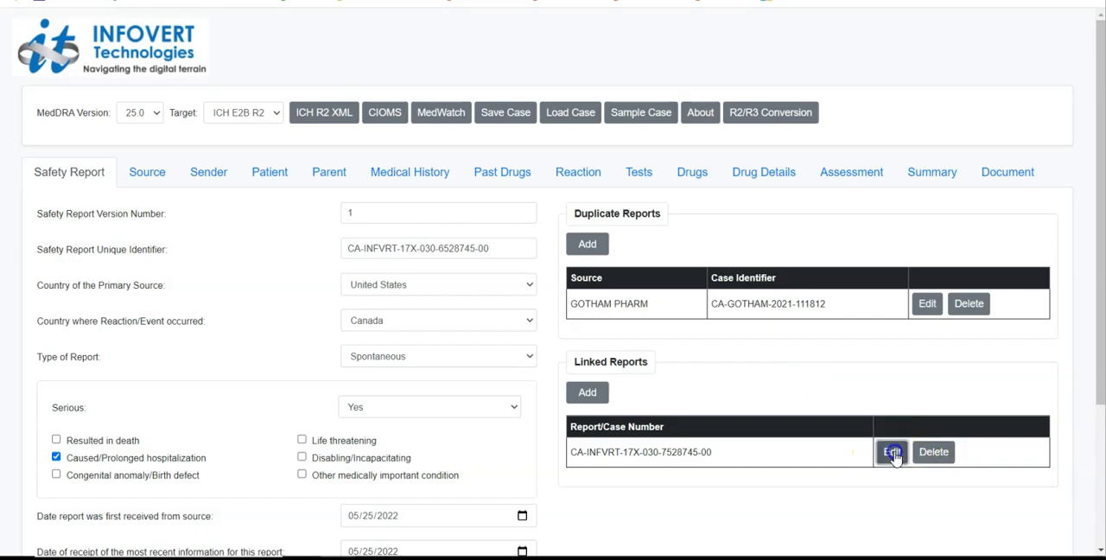
click(804, 345)
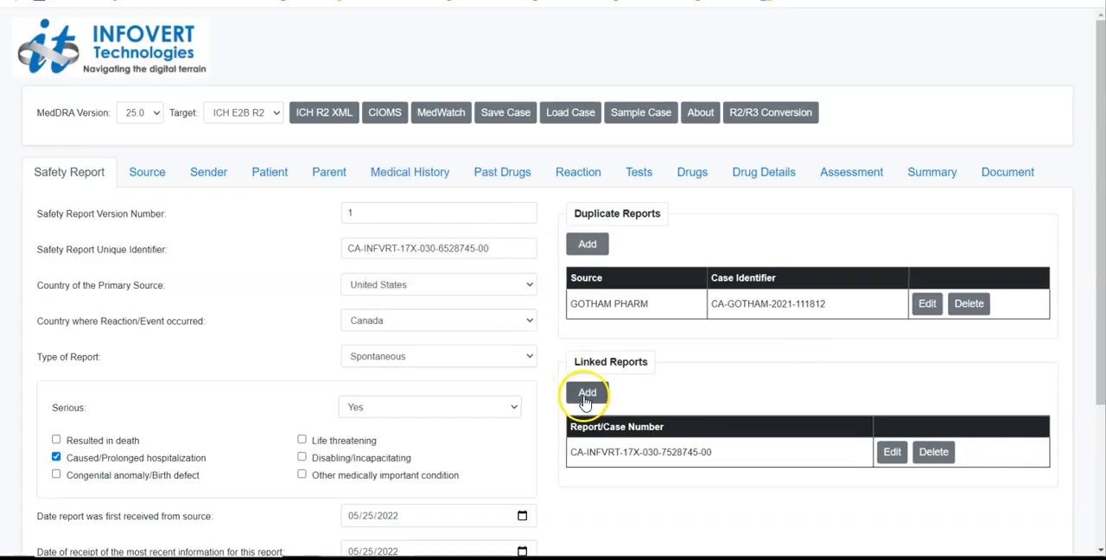
Add a linked report with the report/case number EXAMPLE and save it
click(587, 394)
click(544, 272)
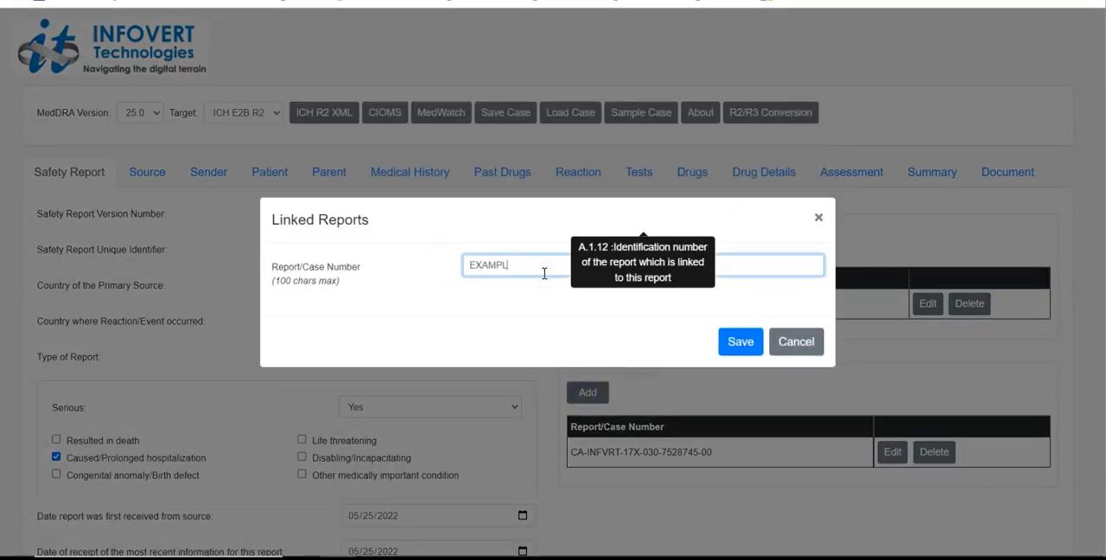
text(EXAMPLE)
click(739, 341)
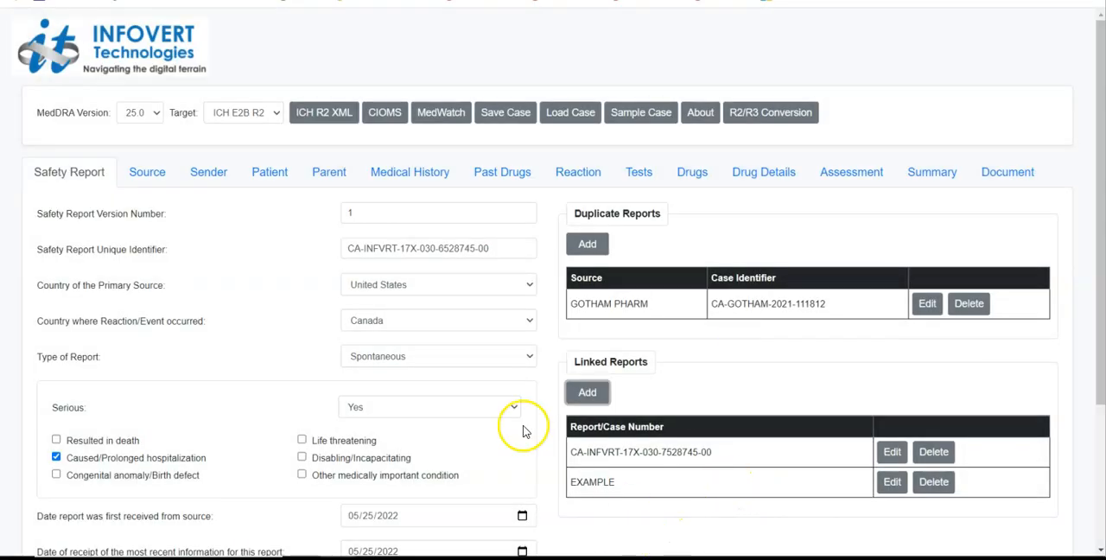
Examine the case's Source information and the full details of the existing reporter entry, closing it without saving
click(138, 177)
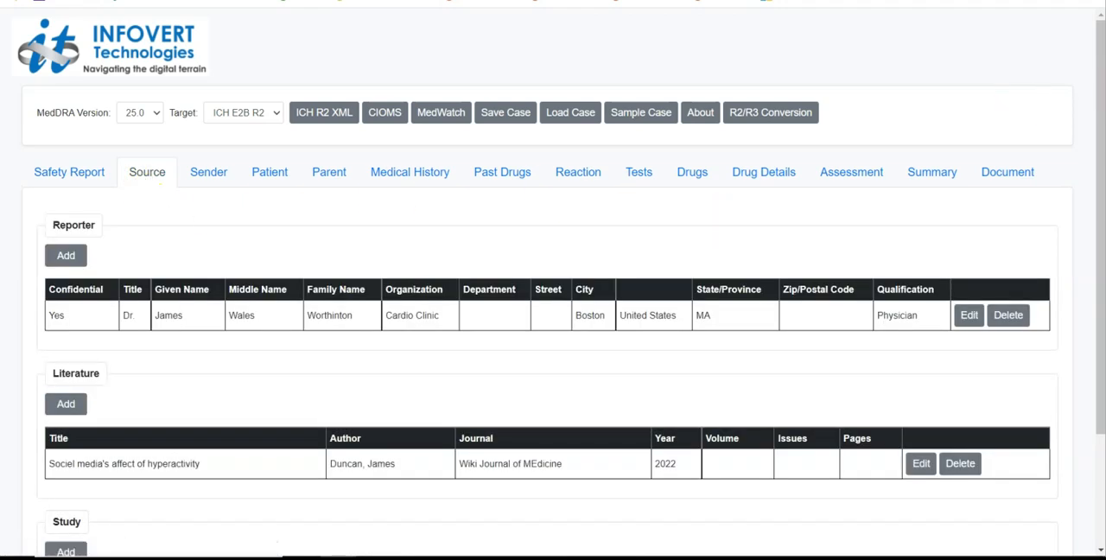
drag(1100, 140, 1094, 218)
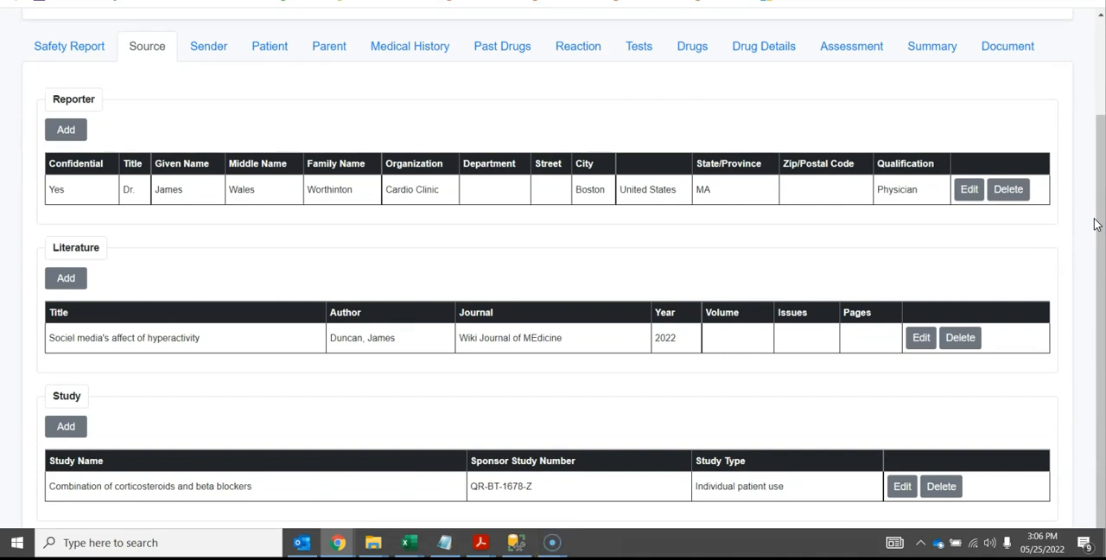
click(971, 189)
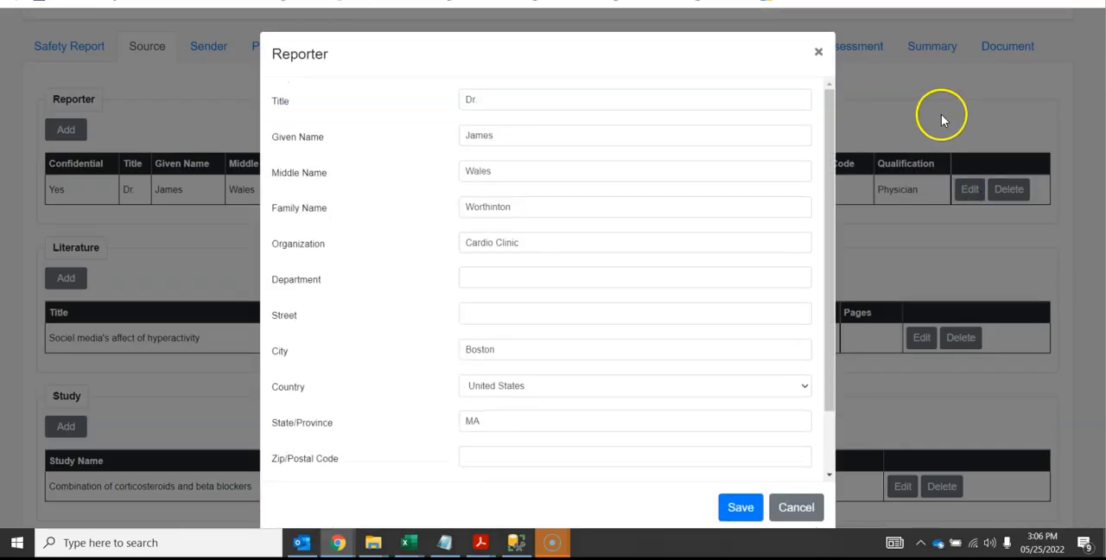
drag(832, 155, 838, 227)
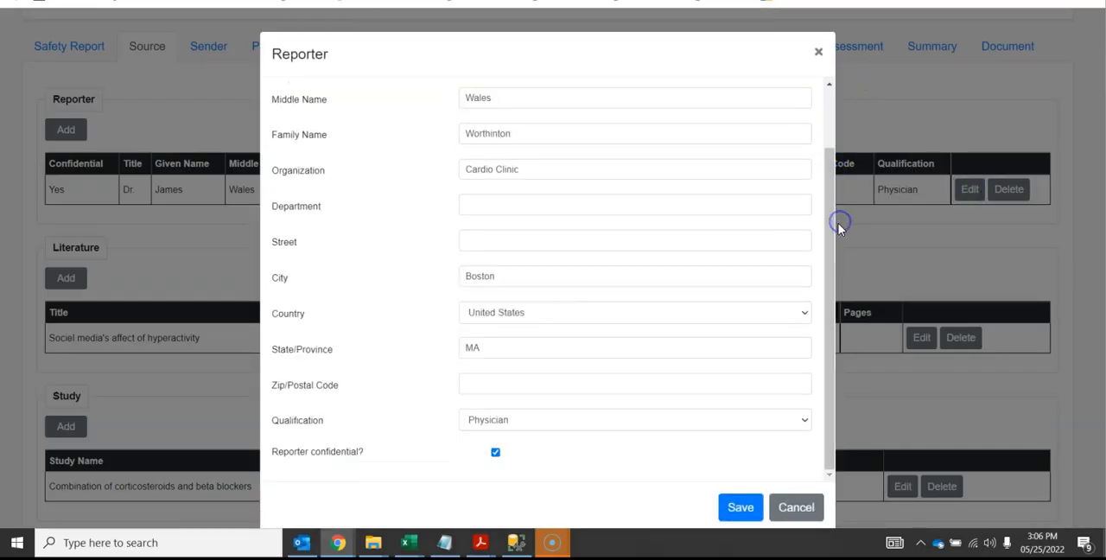
click(796, 507)
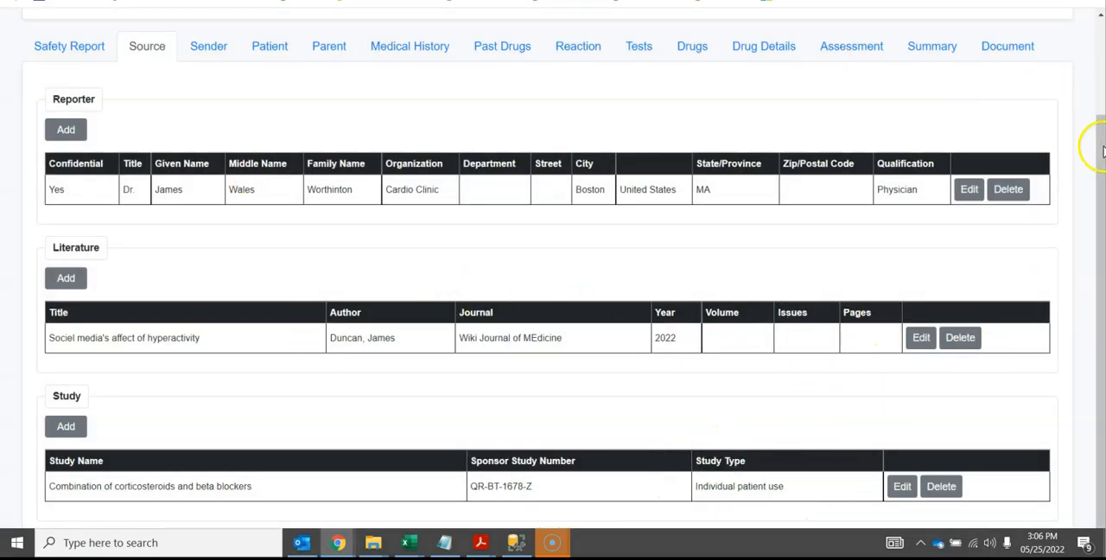
Switch the target format to ICH E2B R3 for the Source information
drag(1101, 152, 1096, 91)
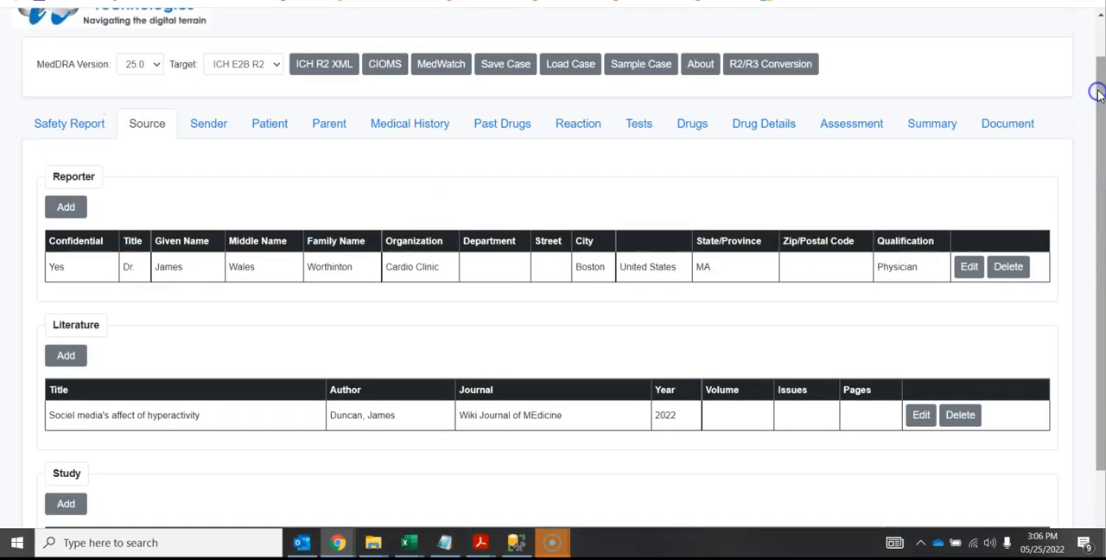
click(266, 63)
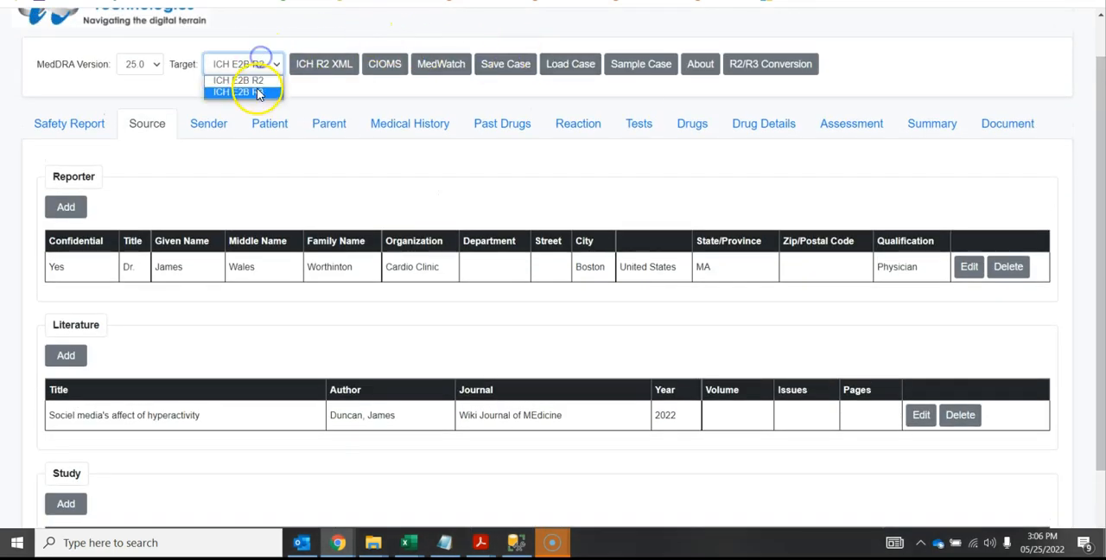
click(257, 90)
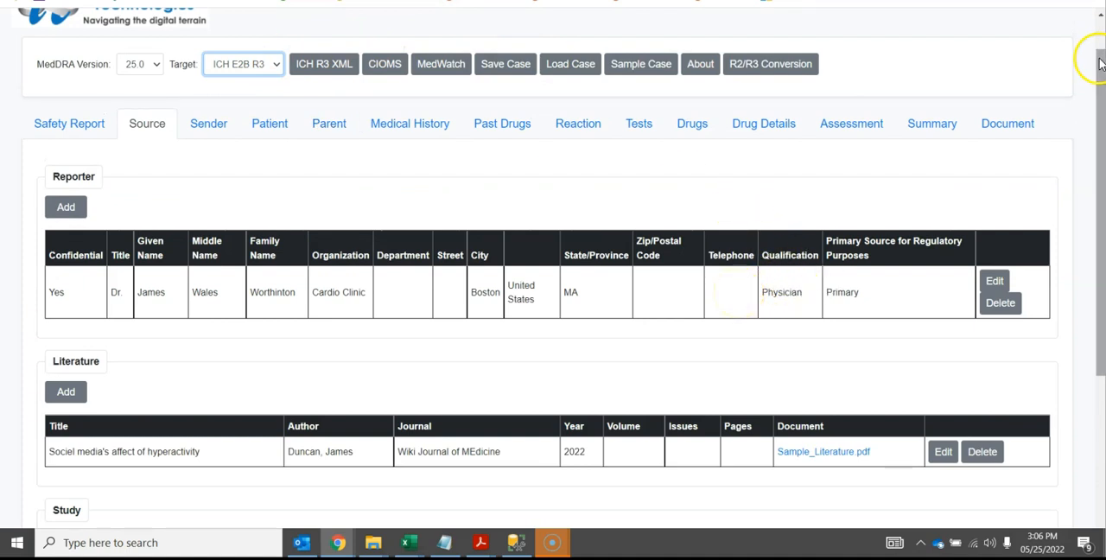
Examine the blank literature entry form with its document attachment field, and close it without saving
scroll(1100, 62, down, 3)
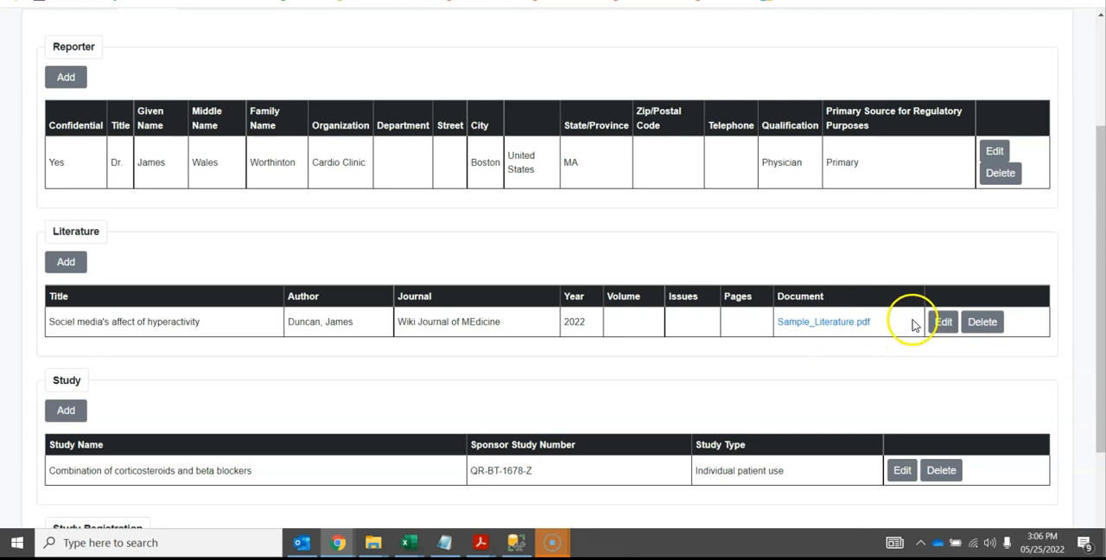
click(65, 259)
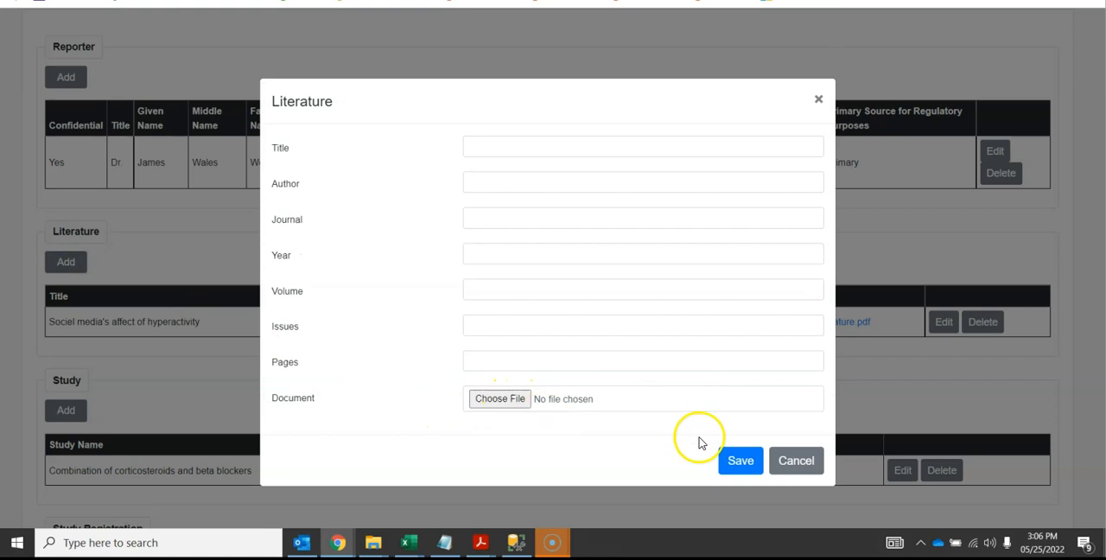
click(788, 458)
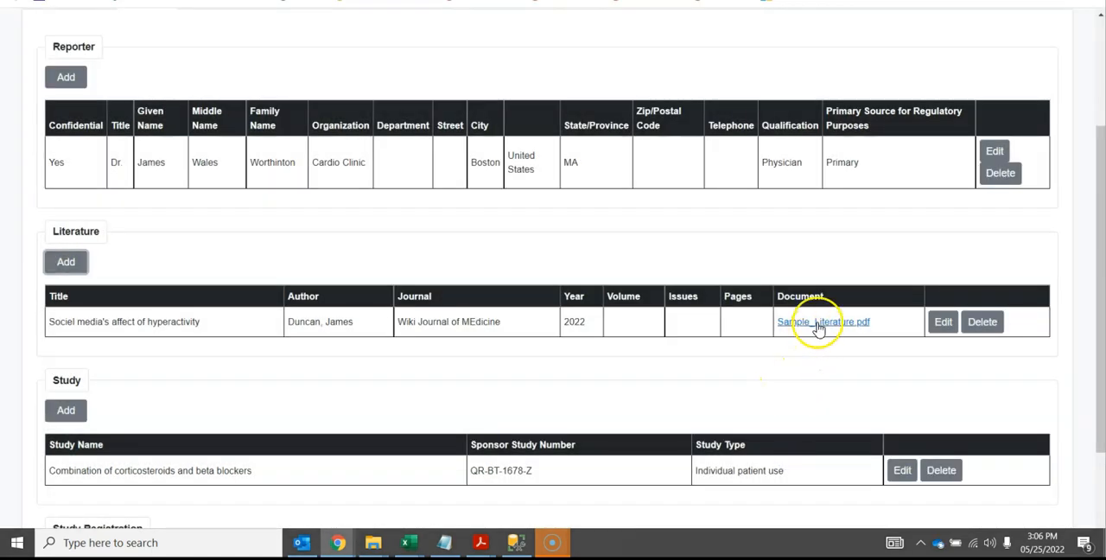
View the attached literature document Sample_Literature.pdf in Acrobat, and close it to return to the case's Source information
click(818, 326)
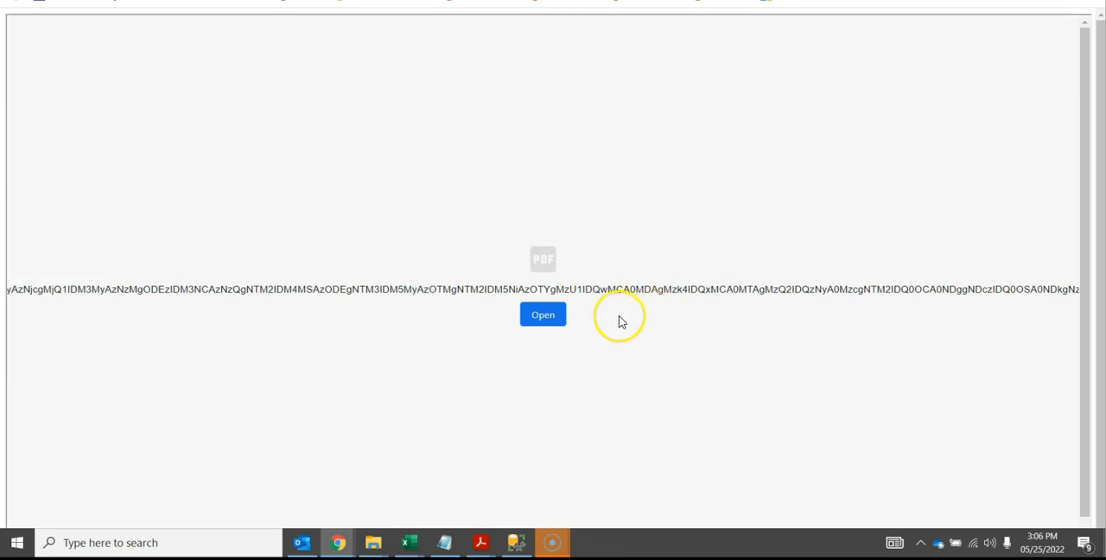
click(544, 316)
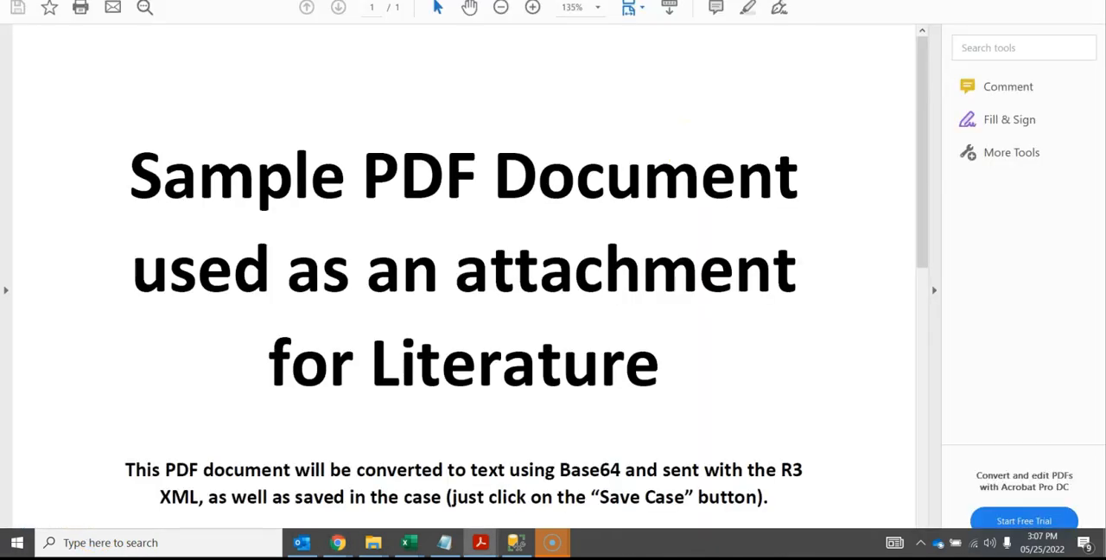
click(1022, 2)
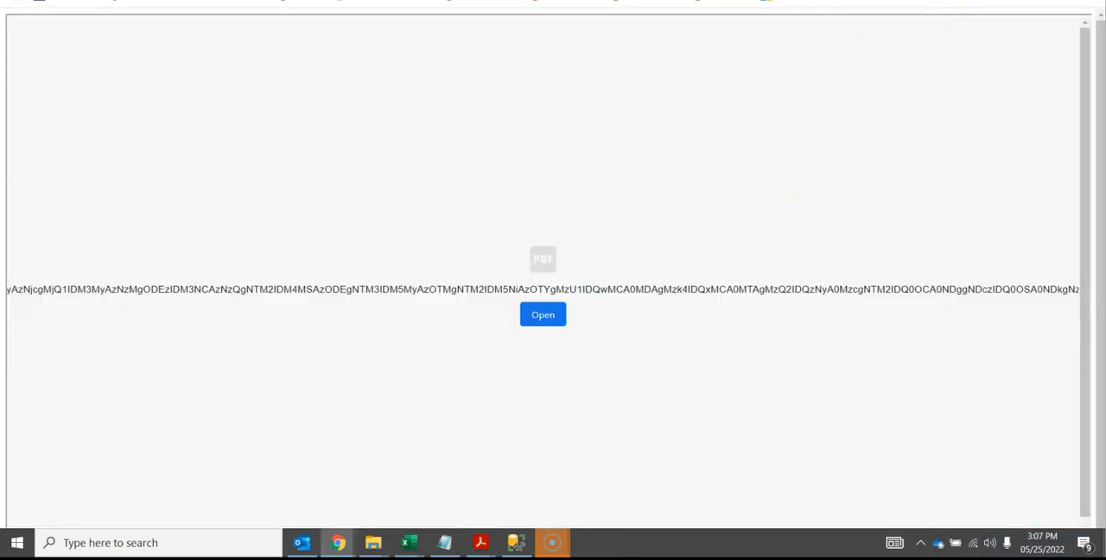
click(842, 0)
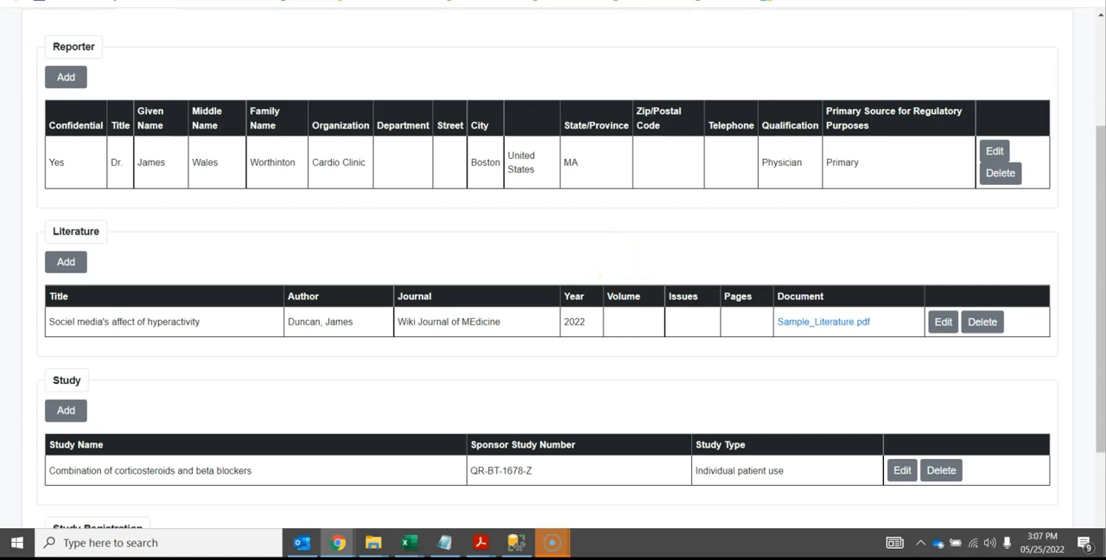
Review the Study and Study Registration entries in the Source information, and set the target format to ICH E2B R2
drag(1102, 216, 1098, 356)
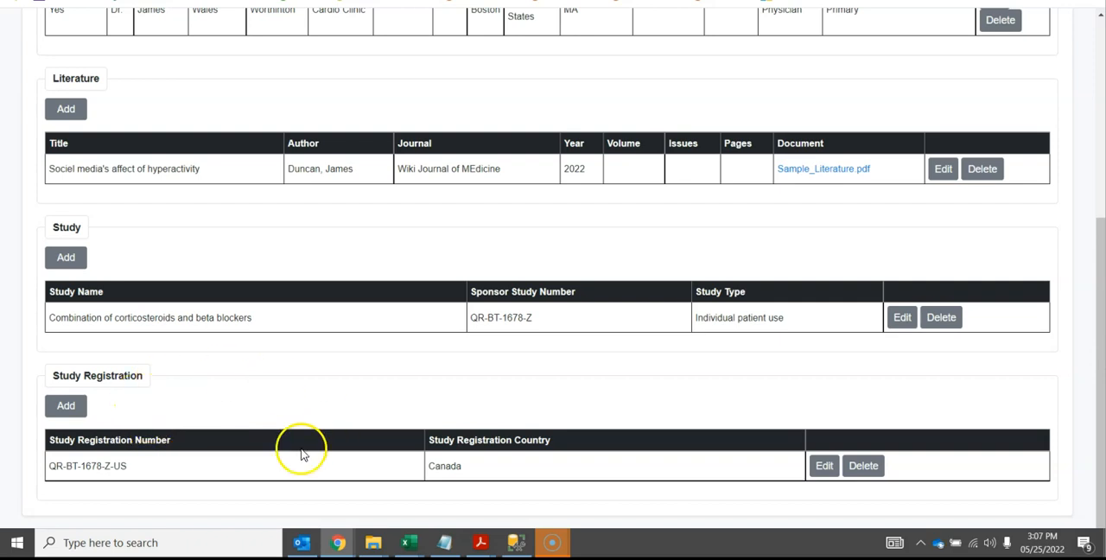
drag(1102, 361, 913, 182)
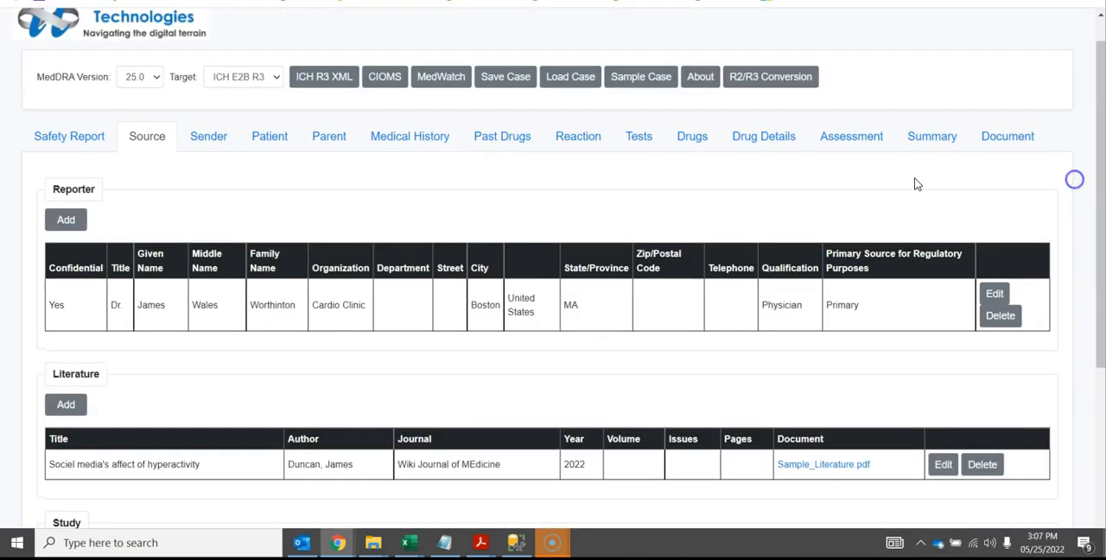
click(255, 80)
click(248, 101)
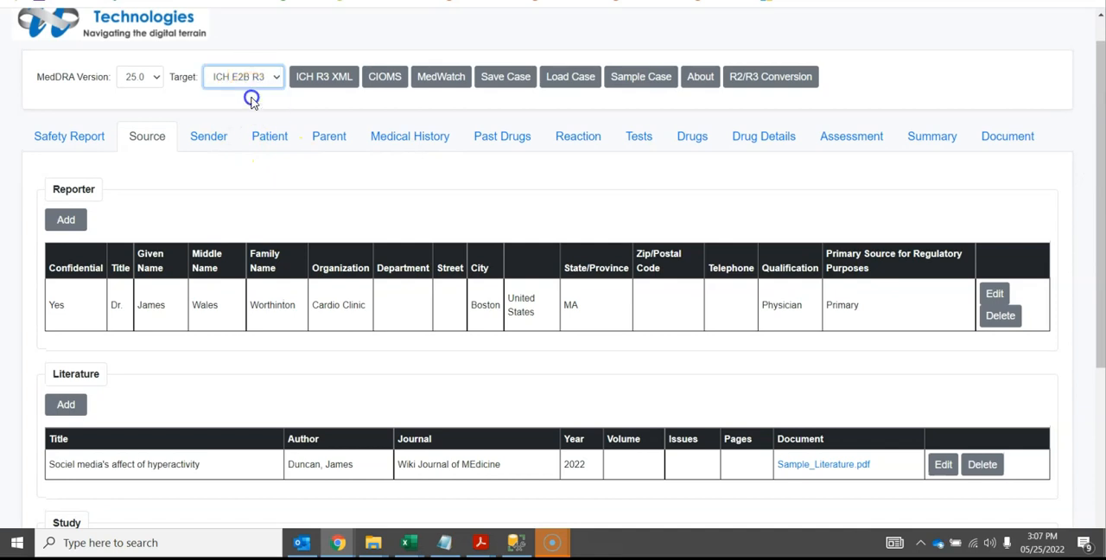
Examine all the Sender and Receiver fields of the case in the ICH E2B R2 format
click(215, 139)
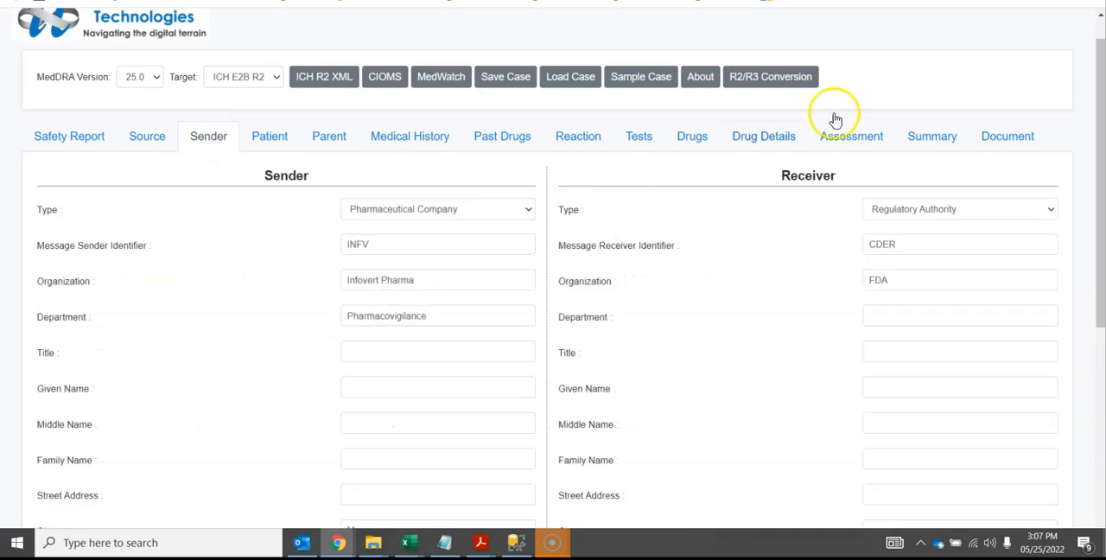
drag(1102, 57, 1100, 145)
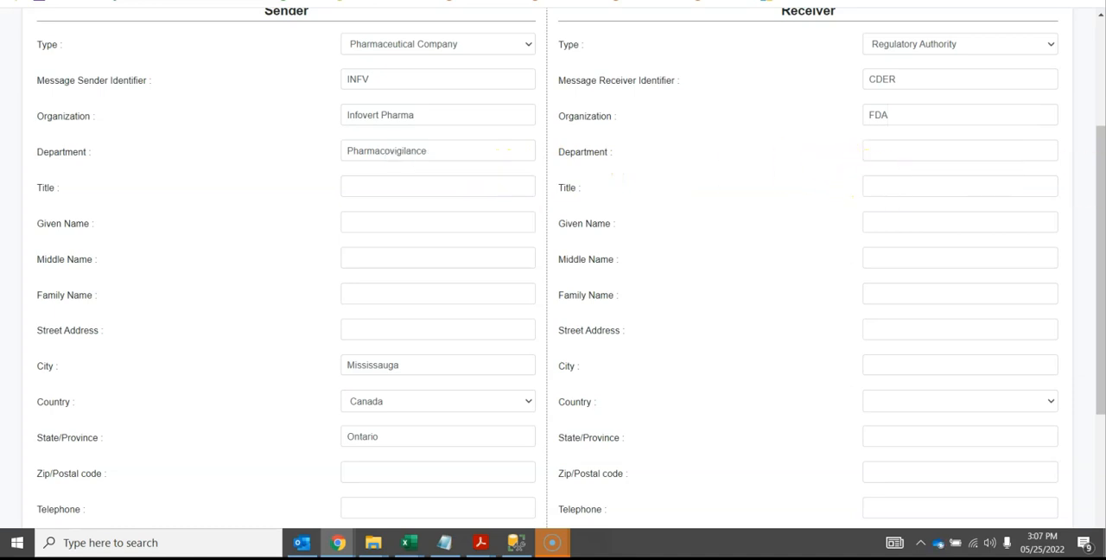
drag(1101, 186, 1079, 95)
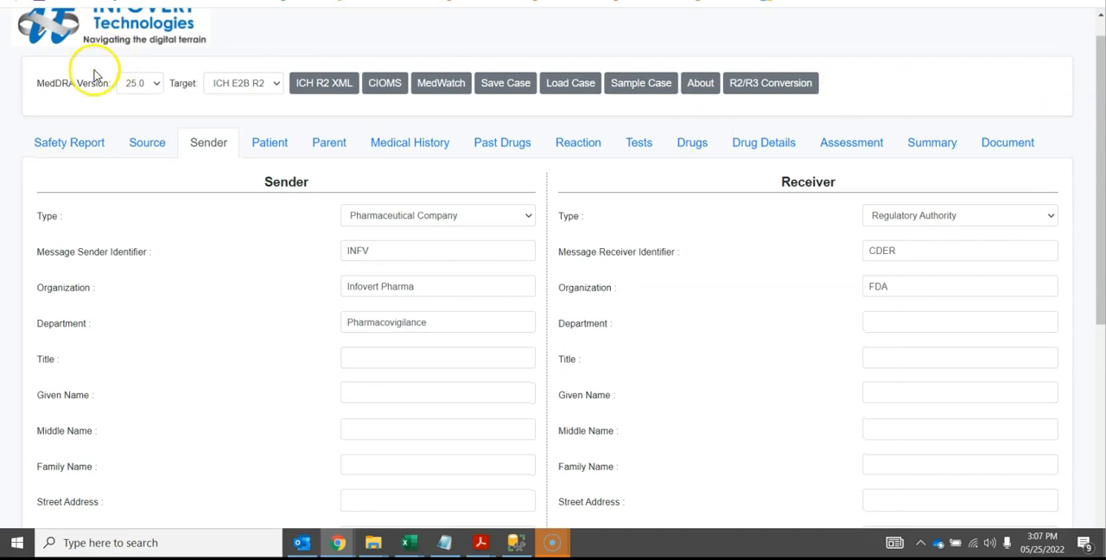
Switch the target format to ICH E2B R3 to compare the Sender and Receiver fields, and return it to ICH E2B R2
click(235, 86)
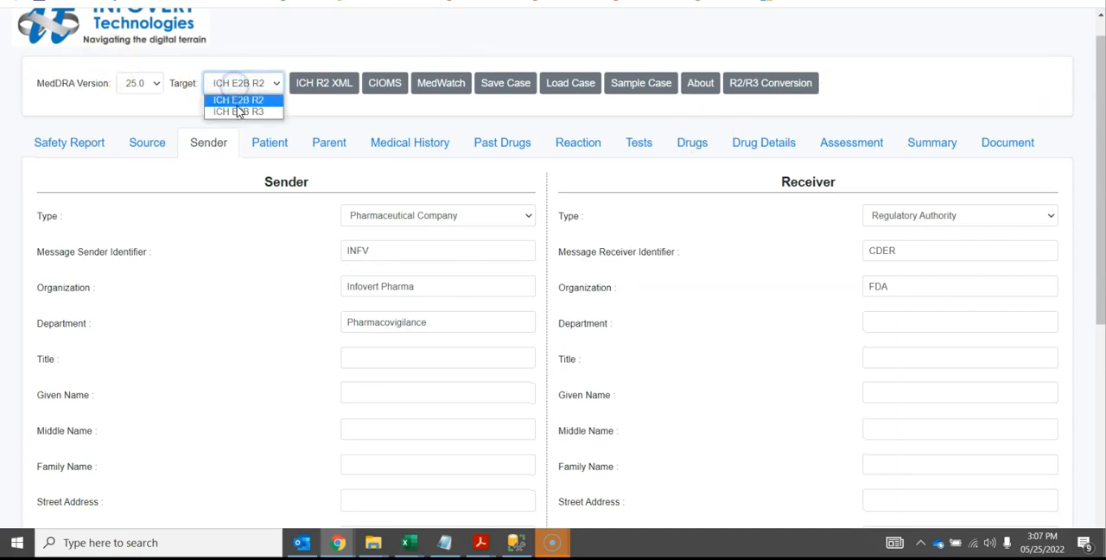
click(239, 113)
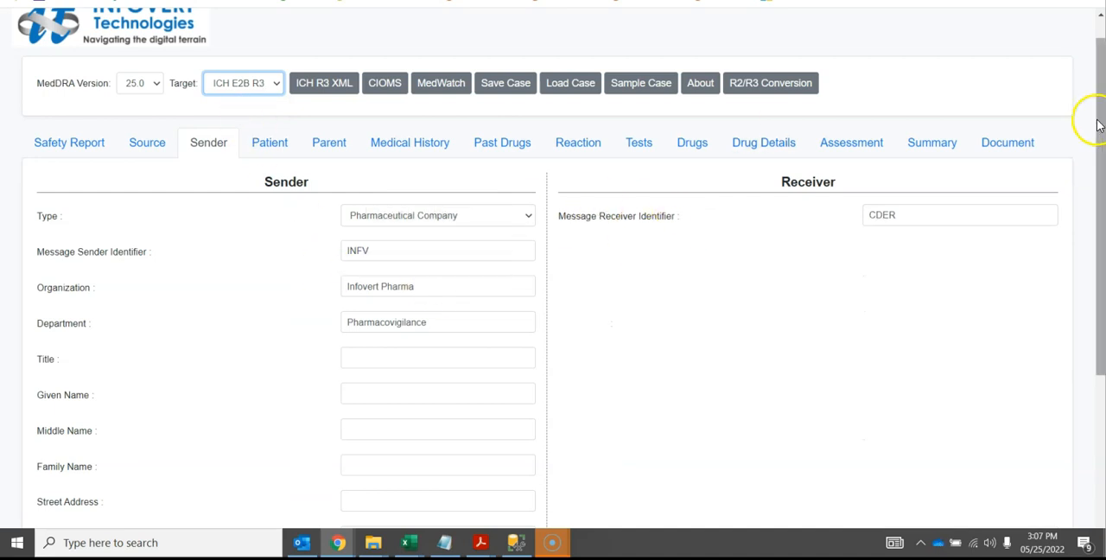
drag(1098, 126, 1054, 147)
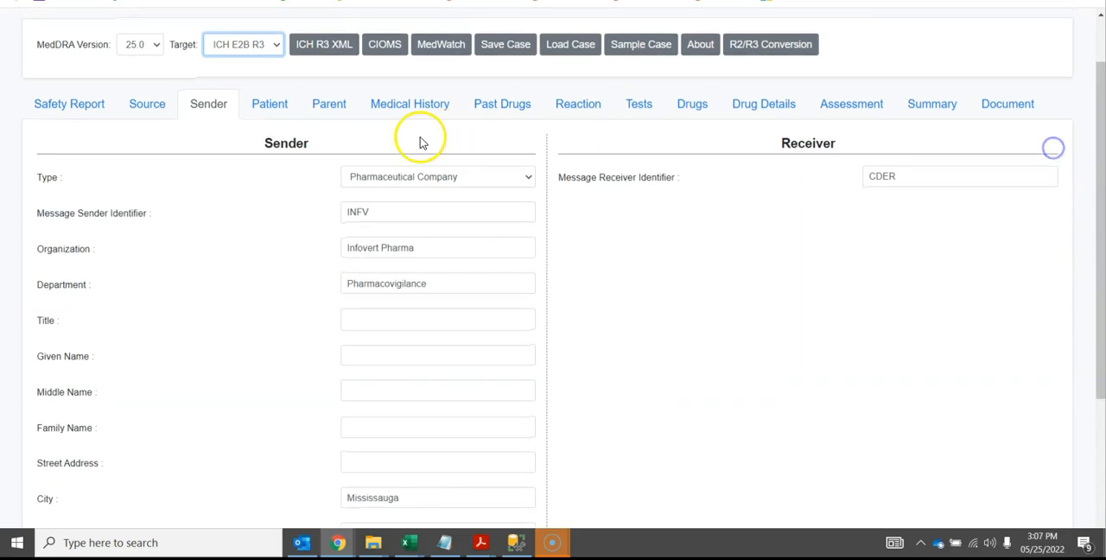
click(256, 45)
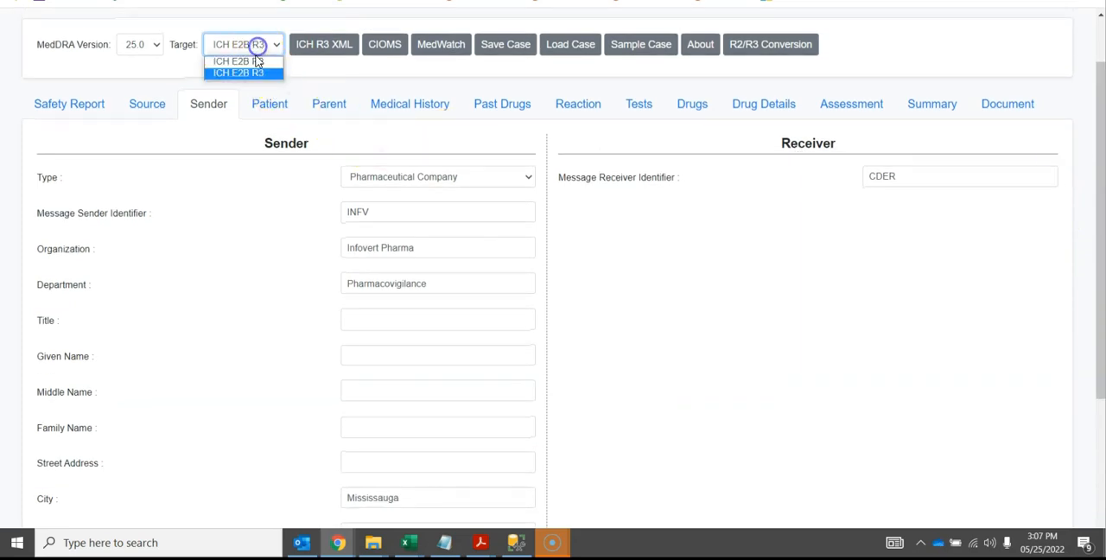
click(247, 62)
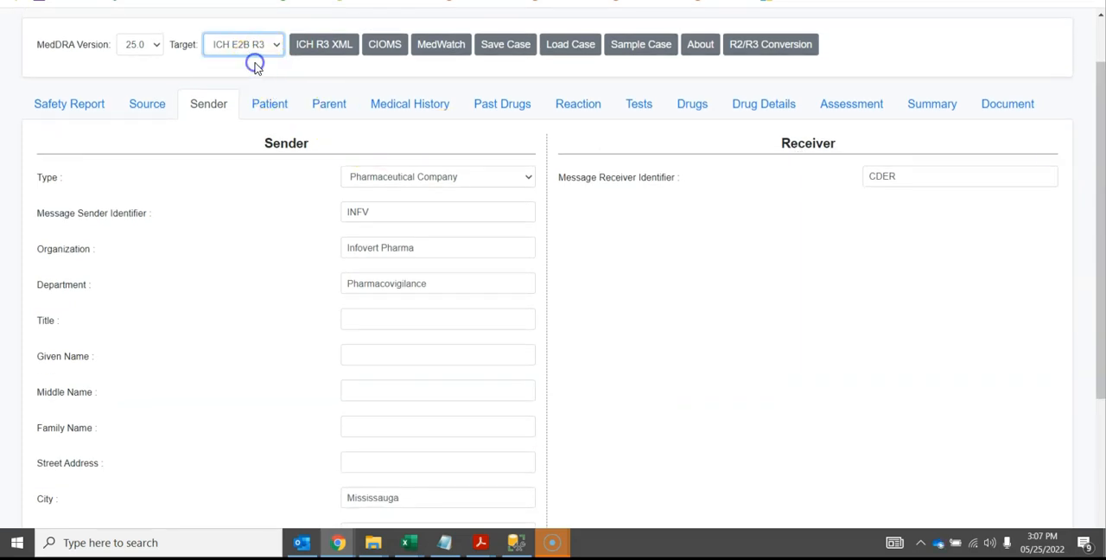
Examine the case's Patient details, from the patient initials and record numbers down to the gender
click(271, 107)
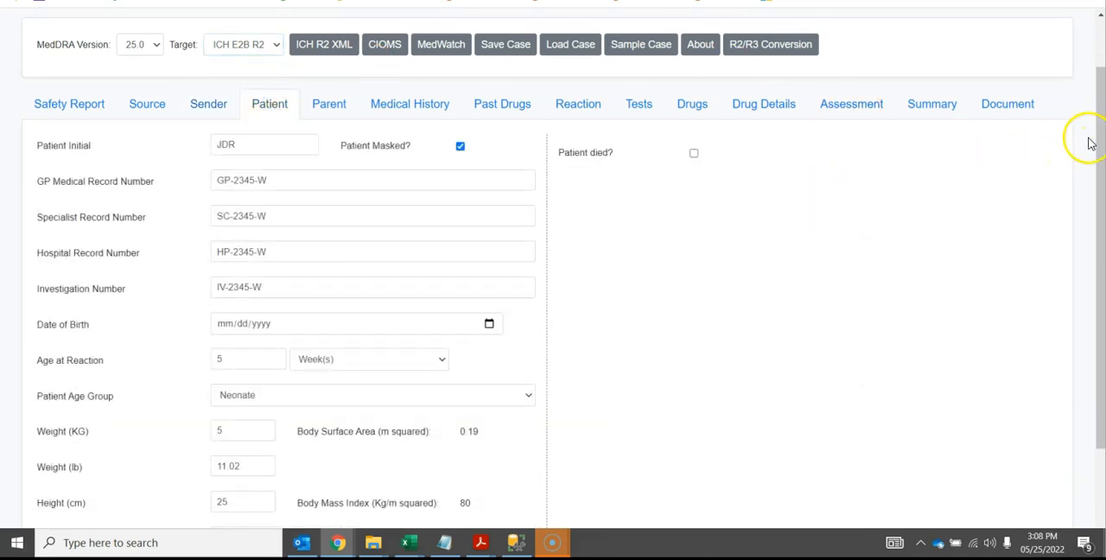
drag(1097, 142, 1097, 240)
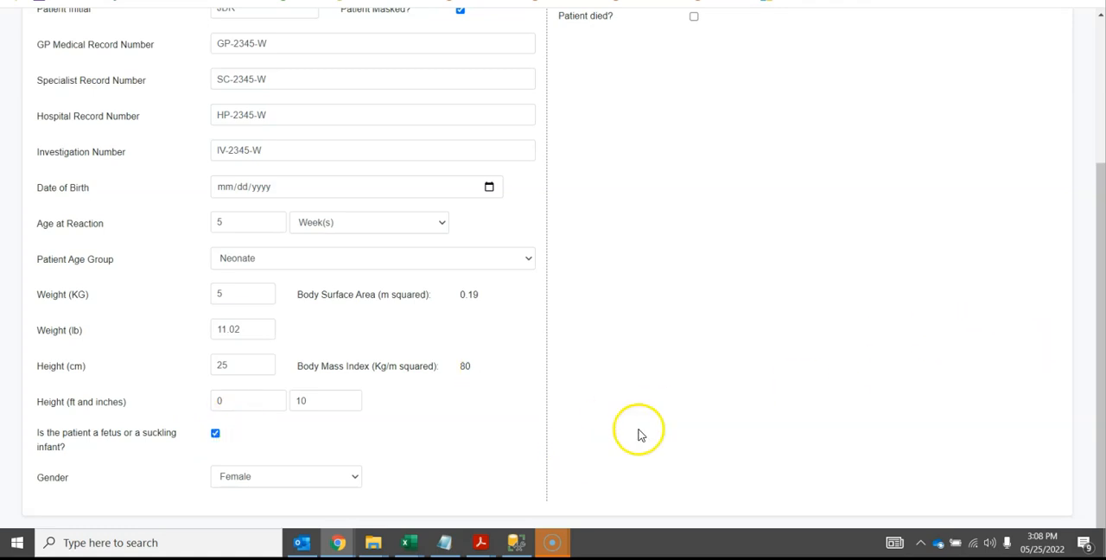
drag(1098, 344, 1071, 198)
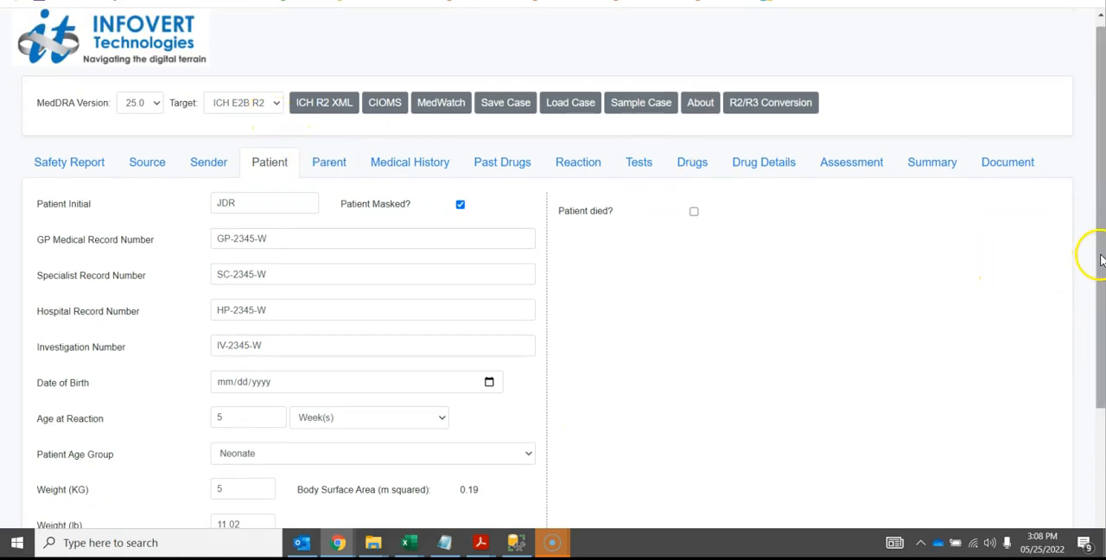
Clear the patient's fetus or suckling infant option to check its effect on the case sections, and turn the option on again
drag(1098, 254, 1097, 390)
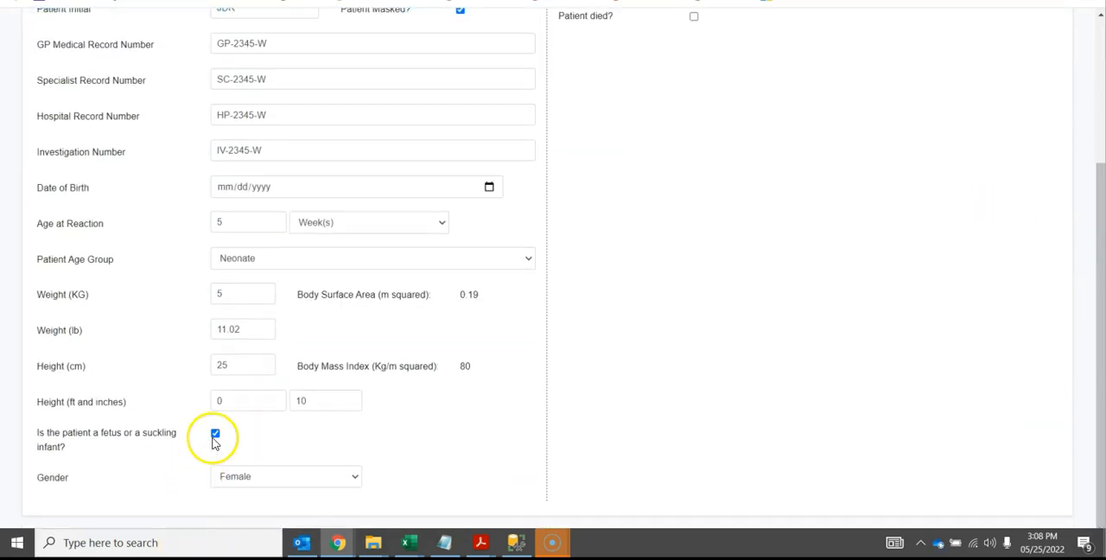
click(216, 436)
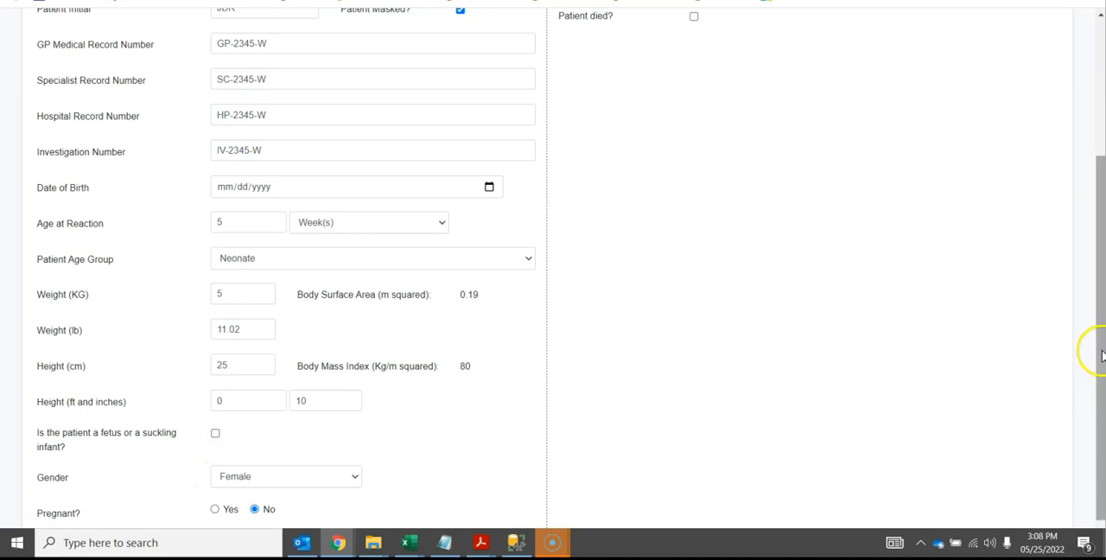
drag(1096, 235, 1077, 200)
scroll(1078, 200, up, 2)
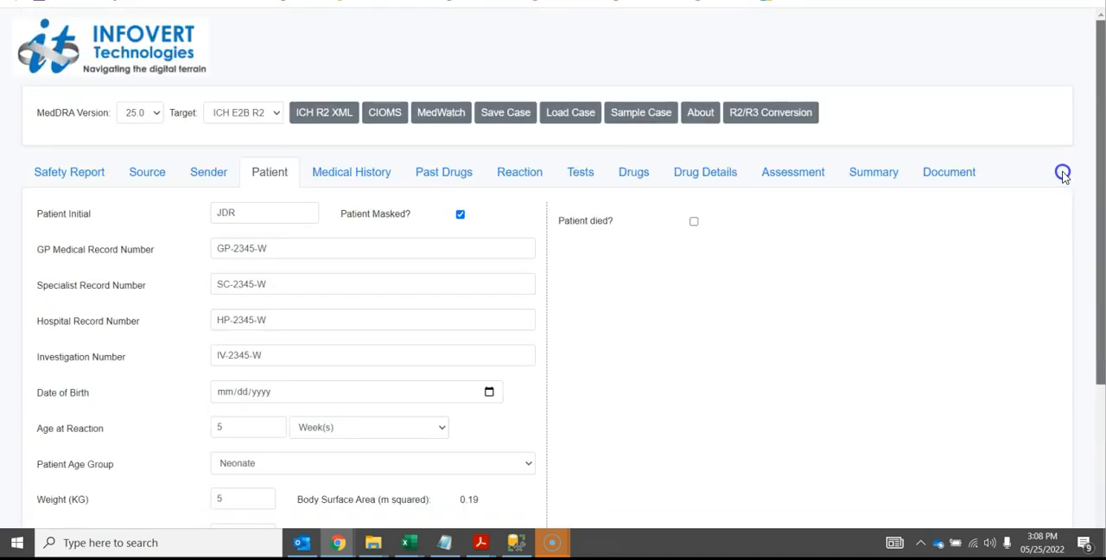
scroll(1063, 180, down, 3)
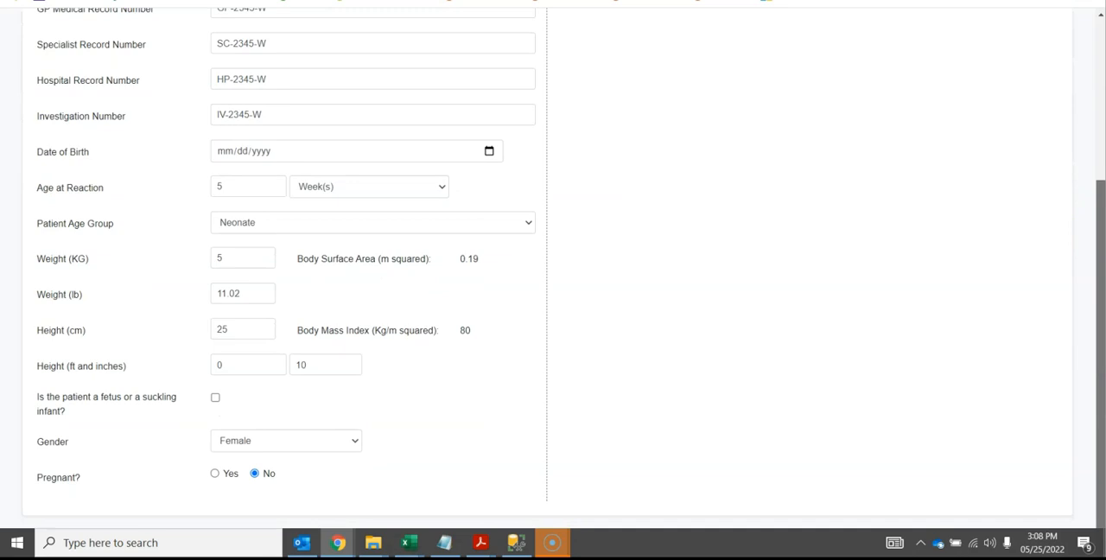
click(216, 398)
click(774, 427)
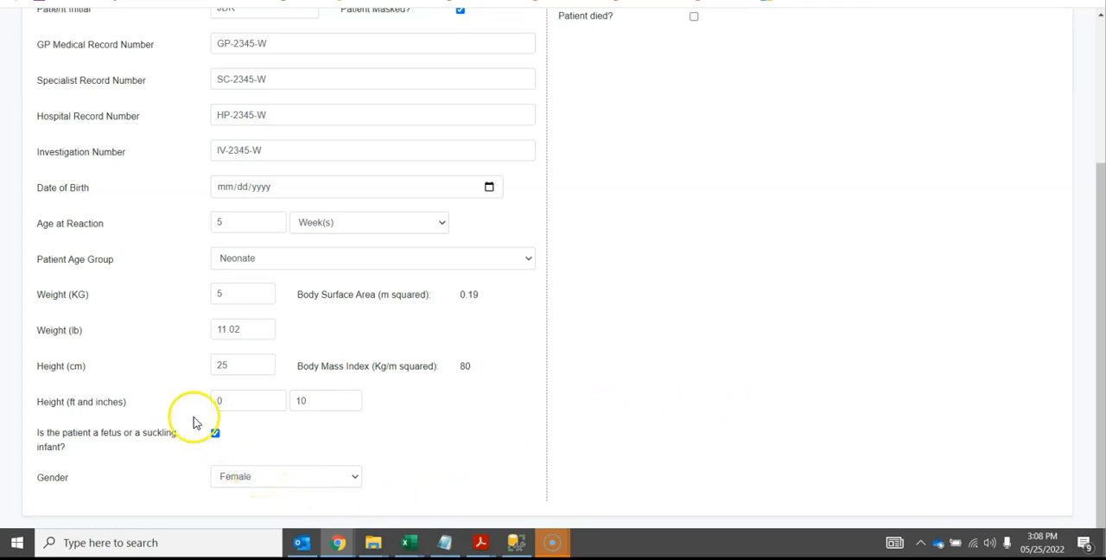
Clear the fetus or suckling infant option, mark the female patient as pregnant, and examine the pregnancy-related fields
click(215, 432)
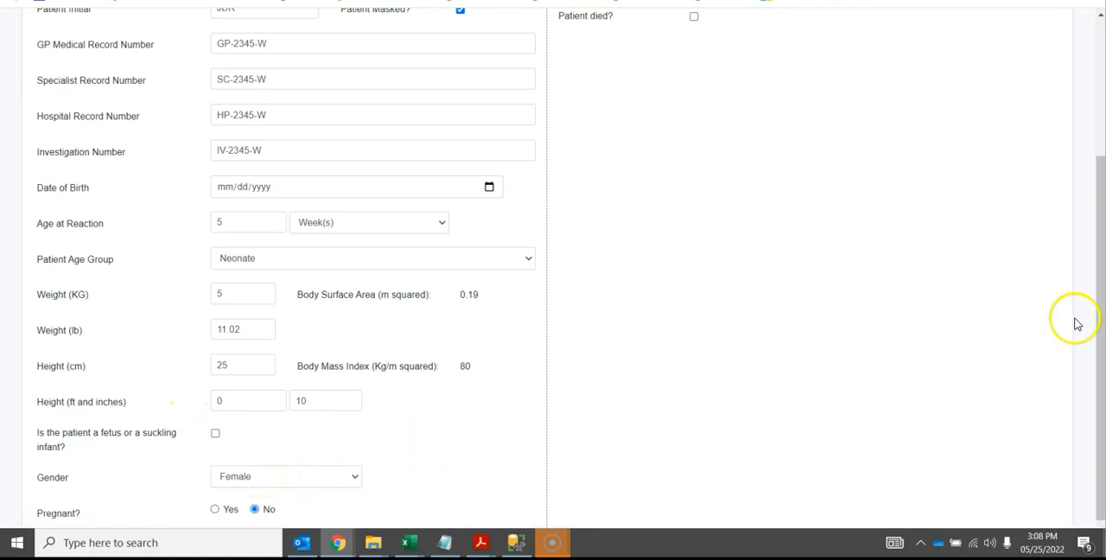
drag(1100, 320, 1099, 386)
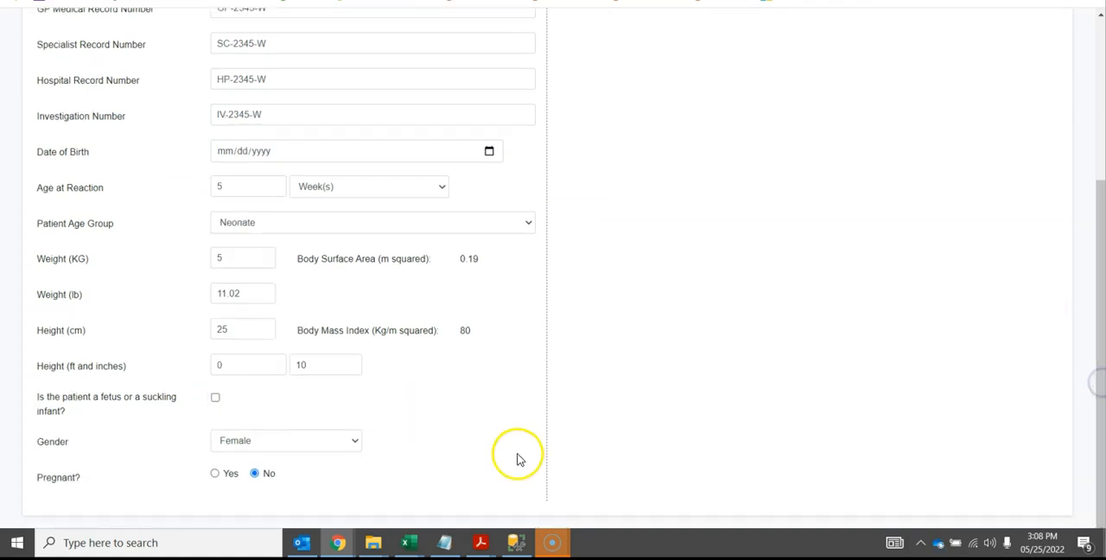
click(215, 474)
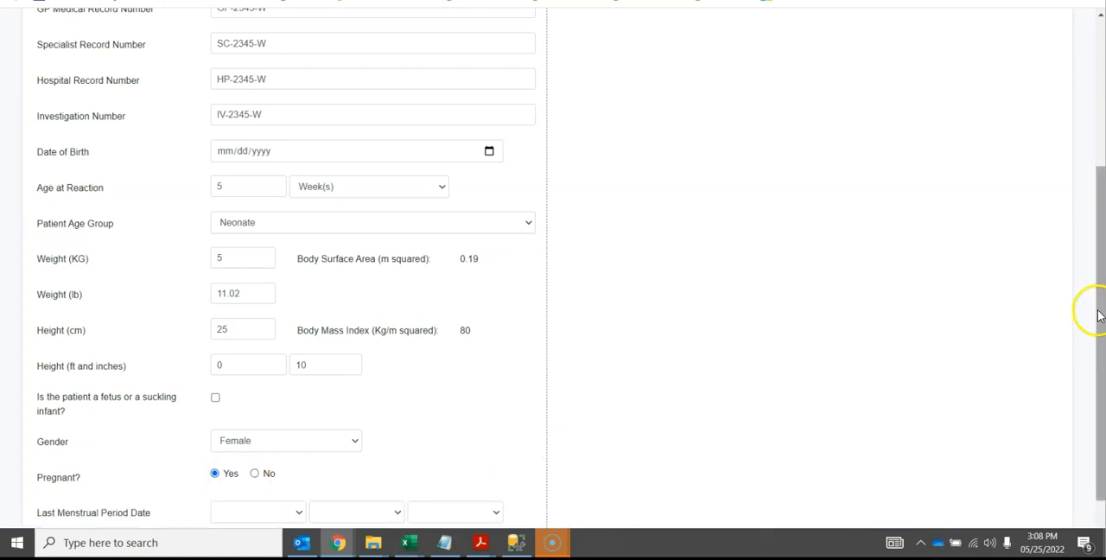
drag(1099, 316, 1099, 357)
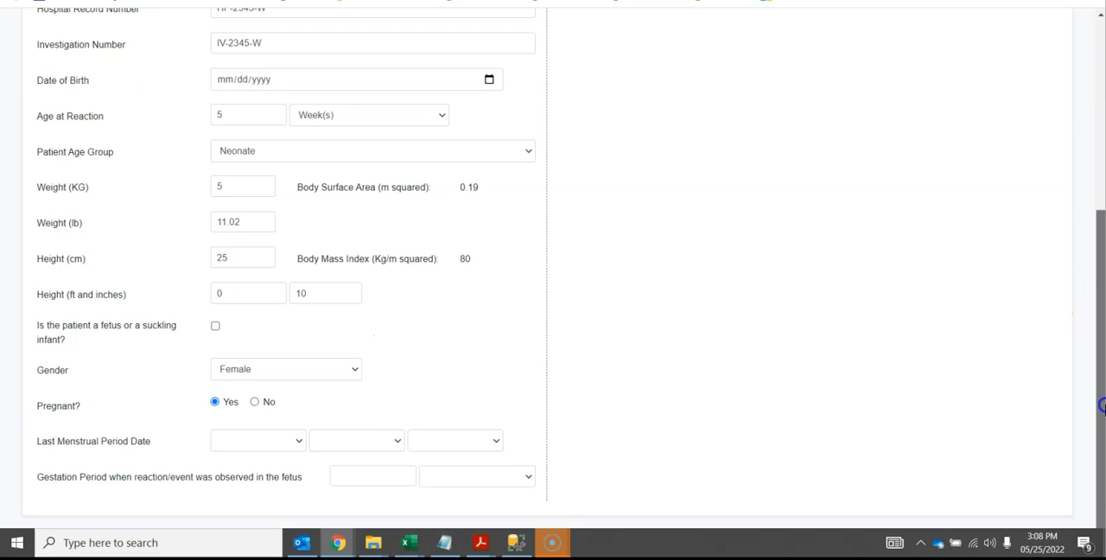
drag(1101, 354, 1101, 313)
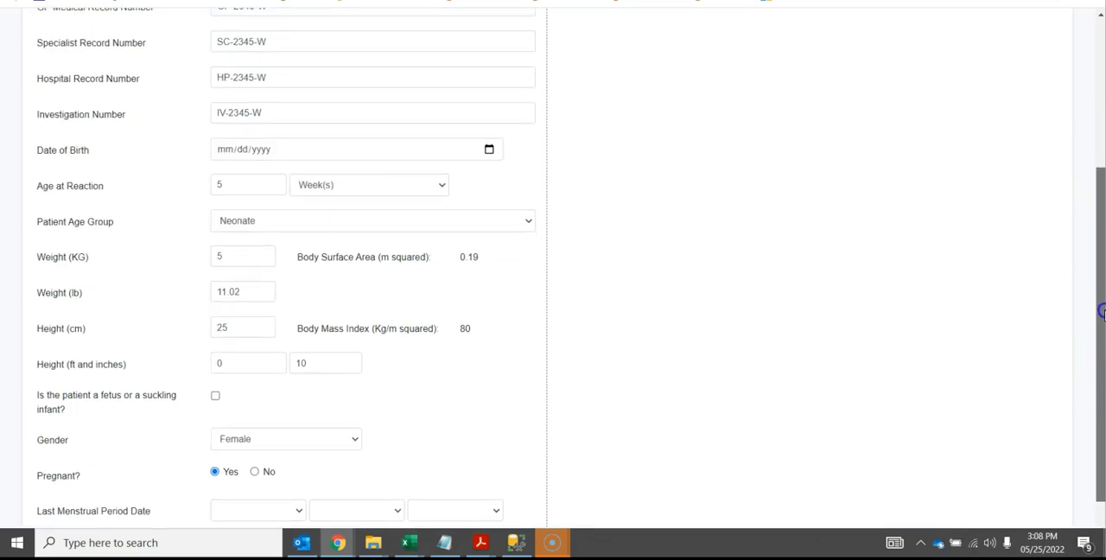
Set the patient's gender to Male and mark the patient as a fetus or suckling infant
click(292, 433)
click(288, 466)
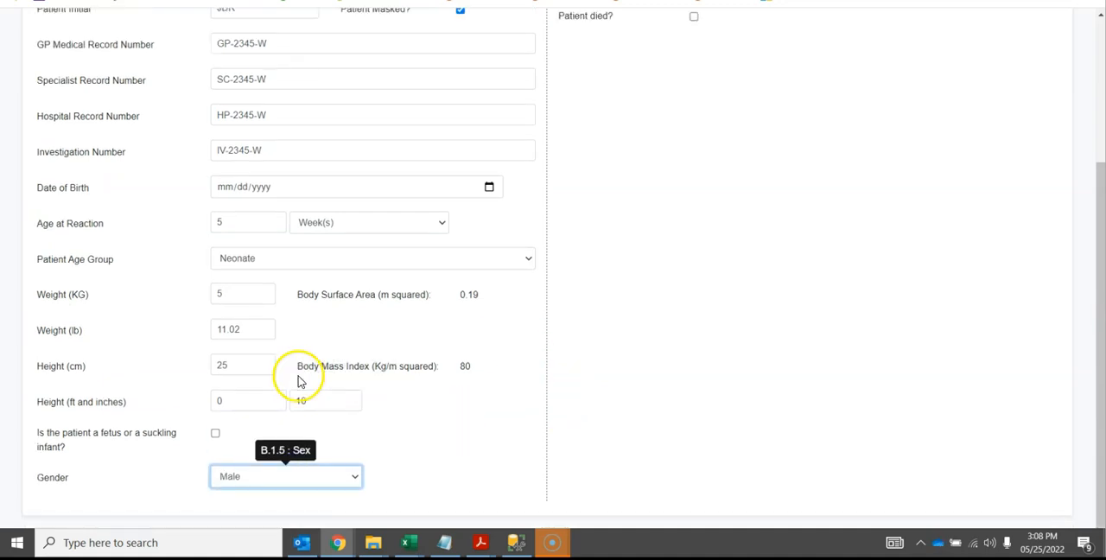
click(217, 434)
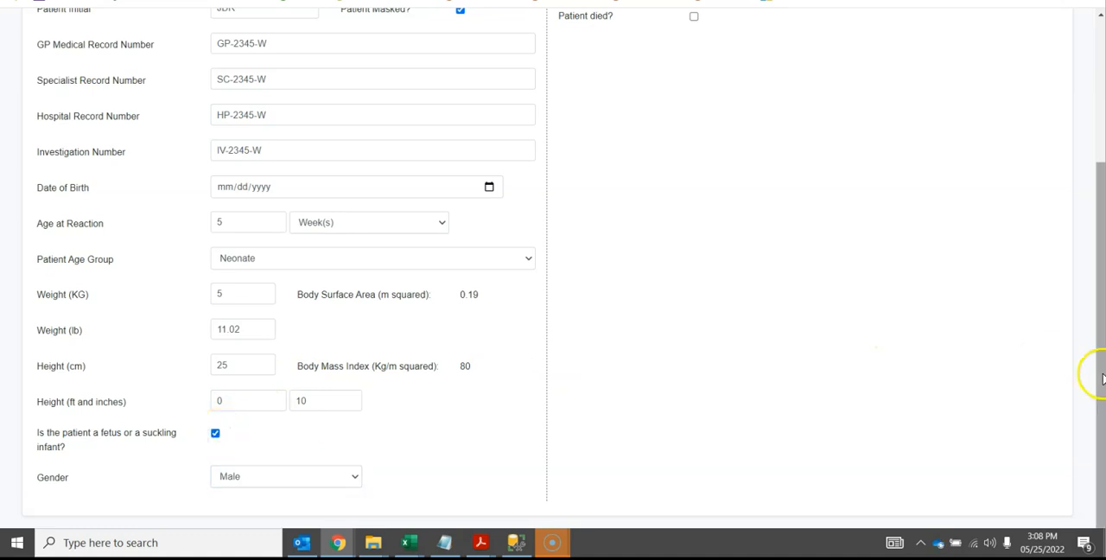
Mark the patient as died, and review the autopsy choices, keeping Yes for whether an autopsy was done
drag(1100, 378, 1094, 267)
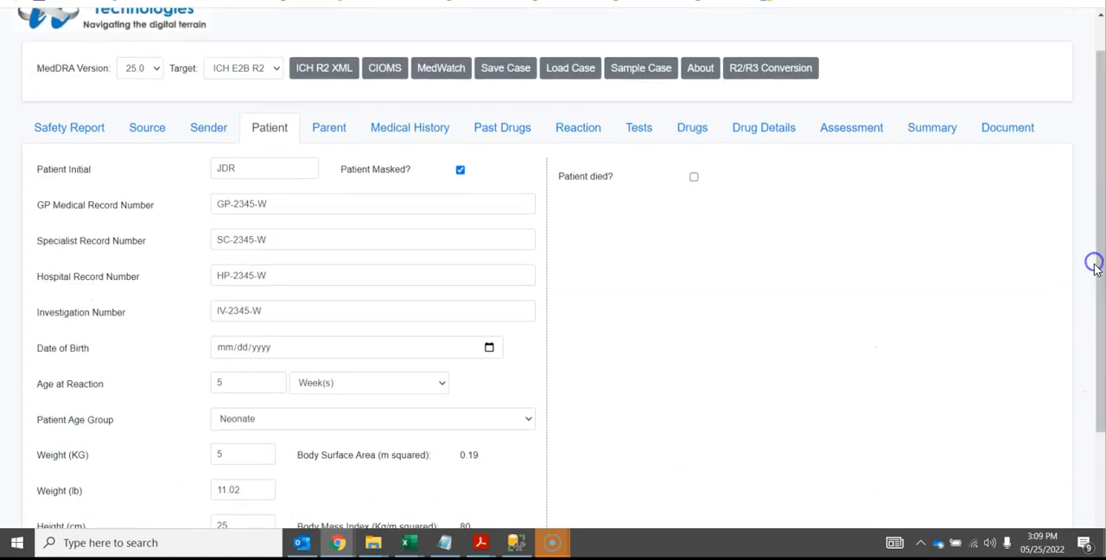
click(695, 177)
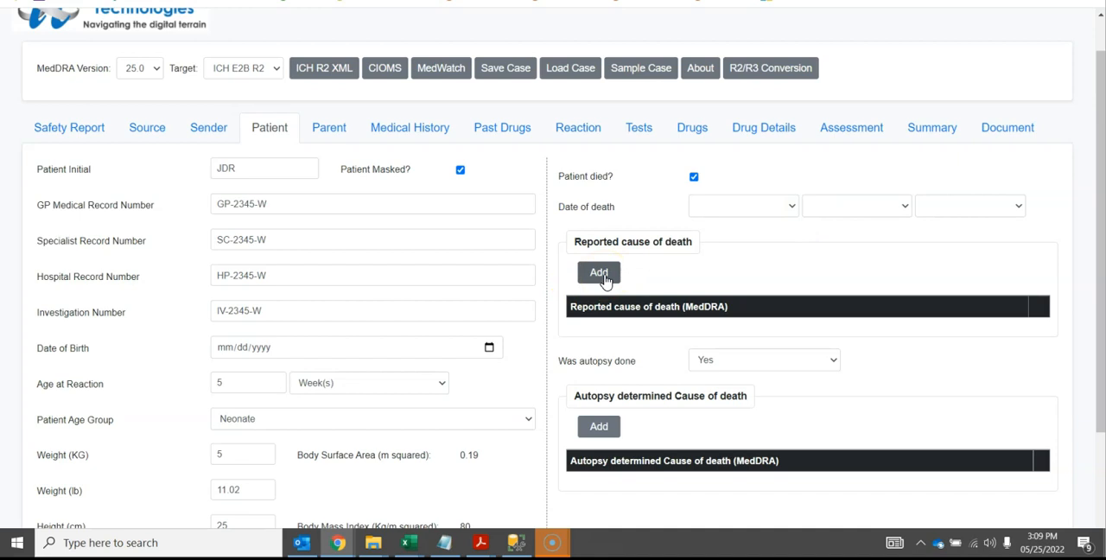
click(762, 354)
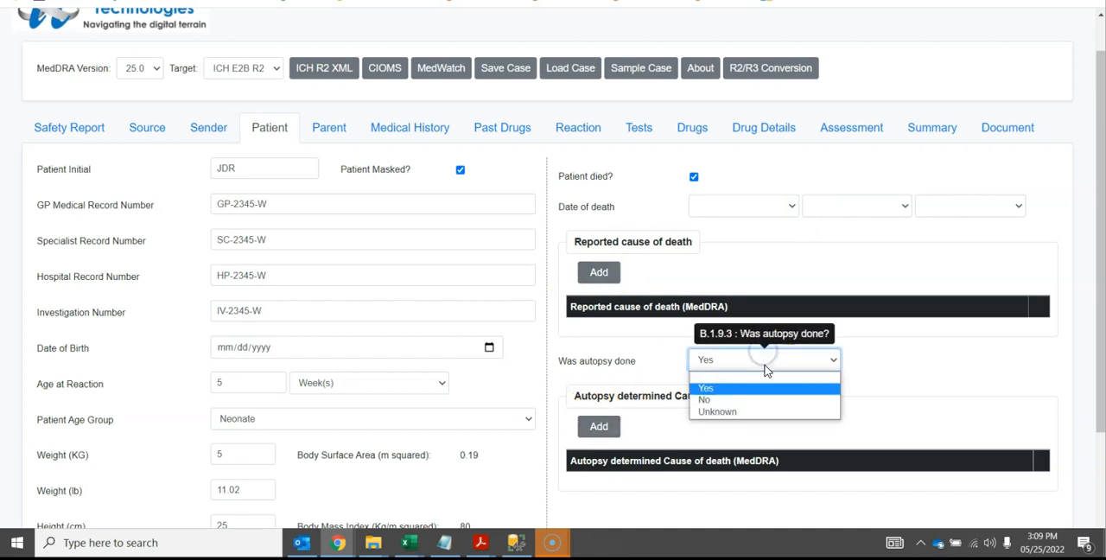
click(768, 388)
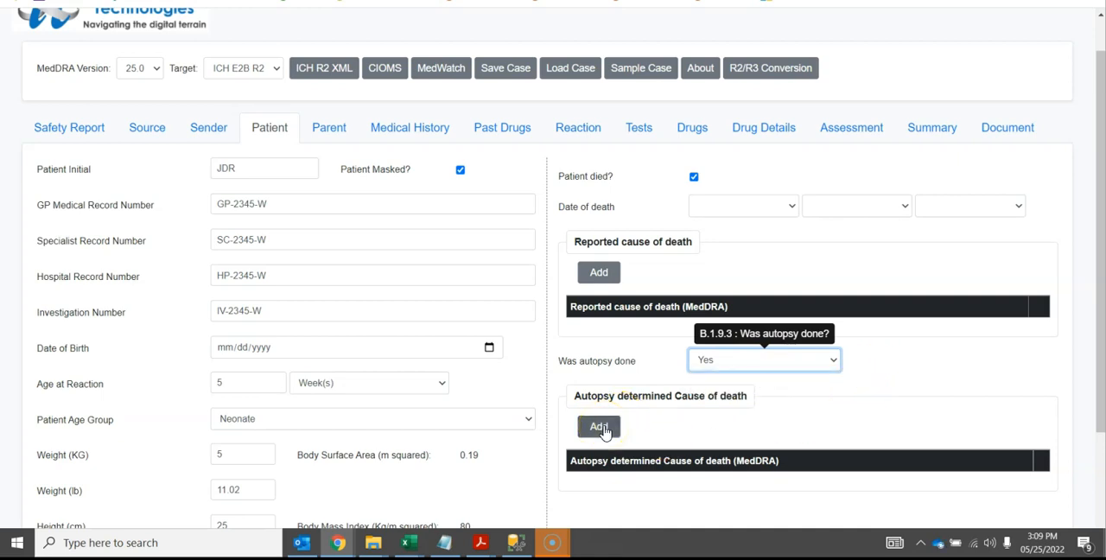
Add a reported cause of death for the patient, coded to MedDRA LLT Lowest Level Term 11111 under Preferred Term 1111
click(598, 273)
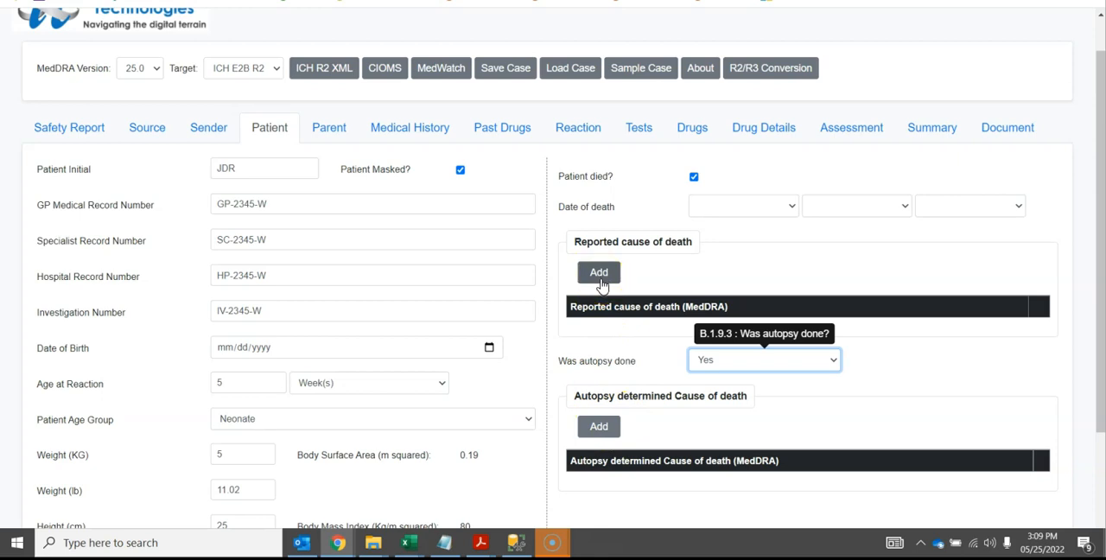
click(596, 275)
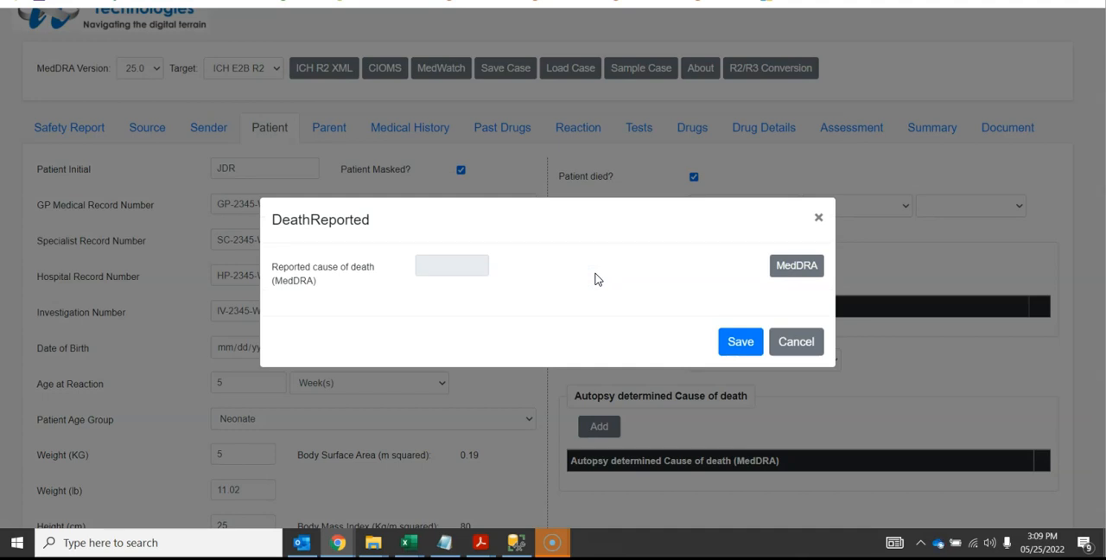
click(796, 268)
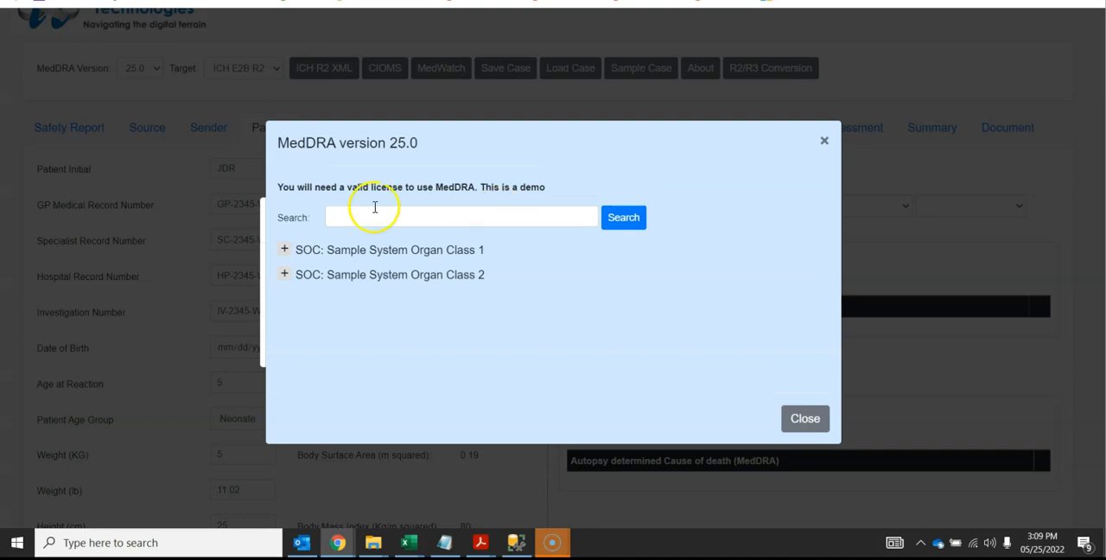
click(285, 251)
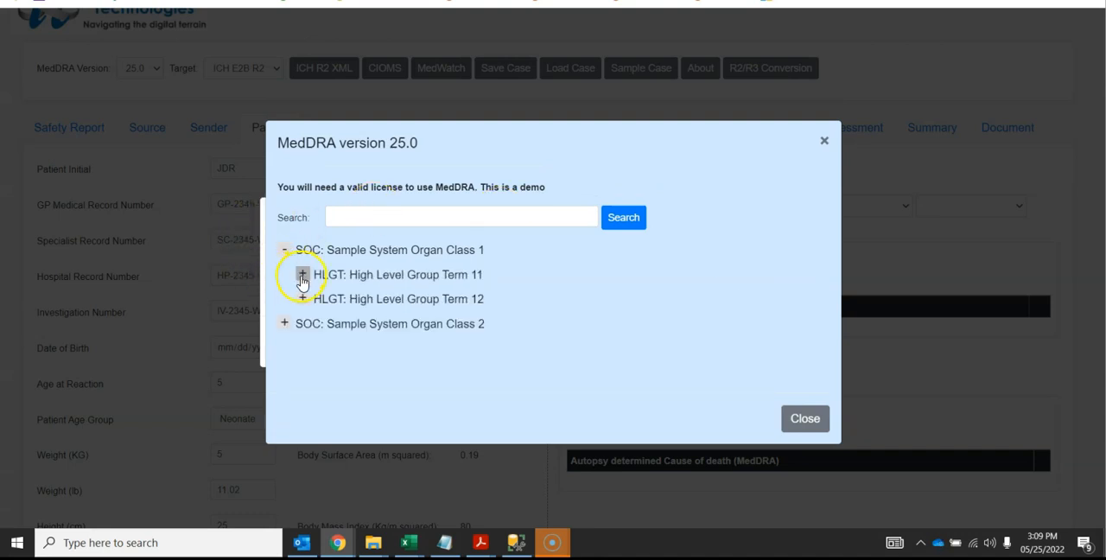
click(302, 276)
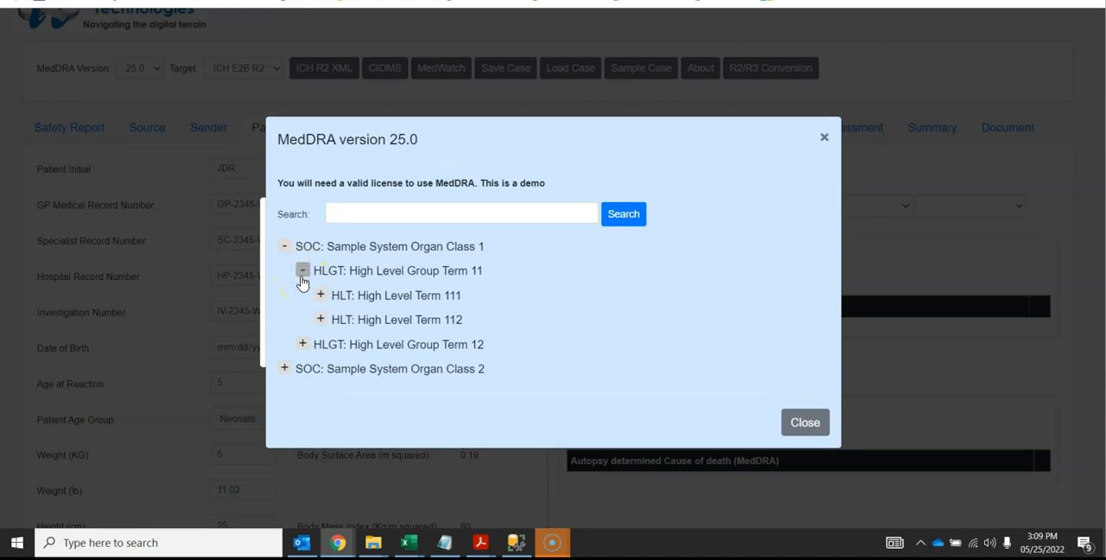
click(321, 295)
click(336, 294)
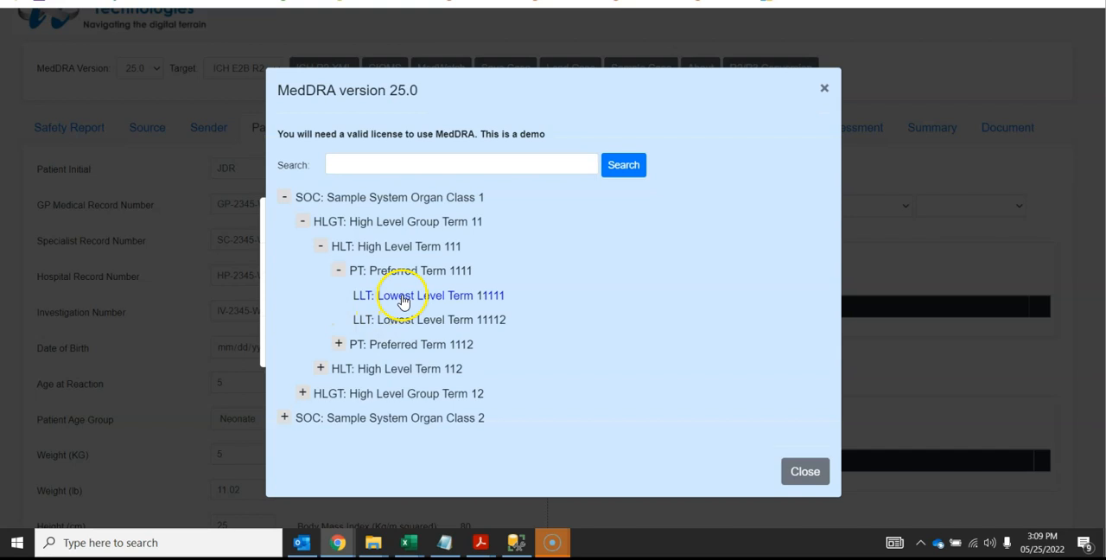
click(403, 297)
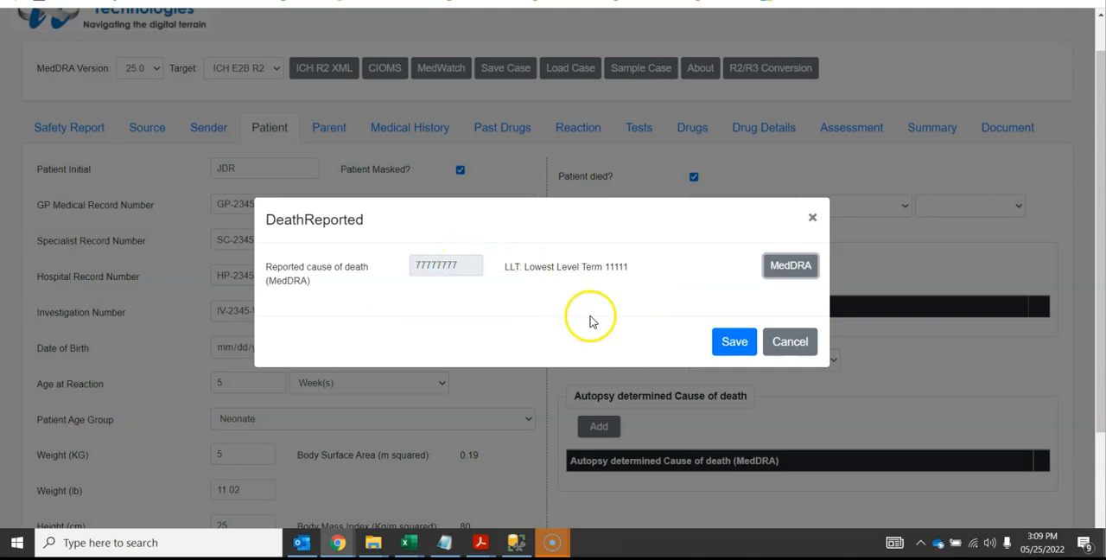
click(733, 342)
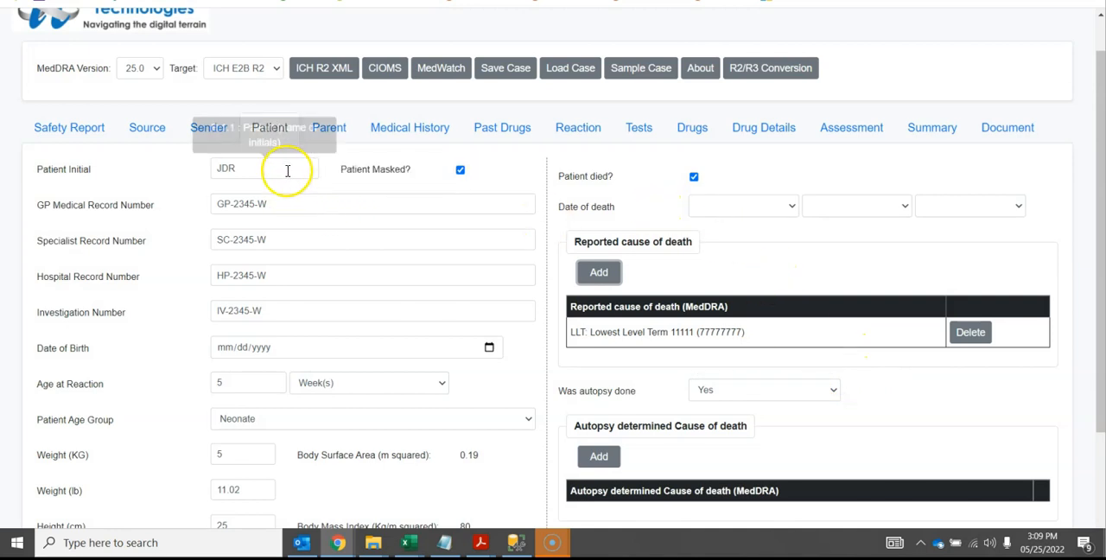
Switch the target format to ICH E2B R3 and examine the patient's date of death and cause of death fields
click(267, 69)
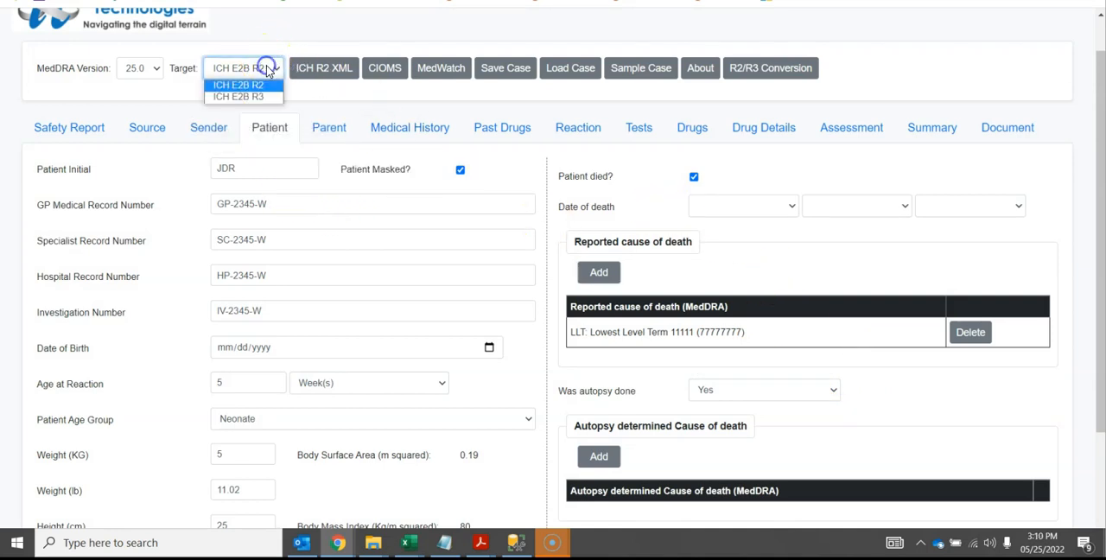
click(264, 100)
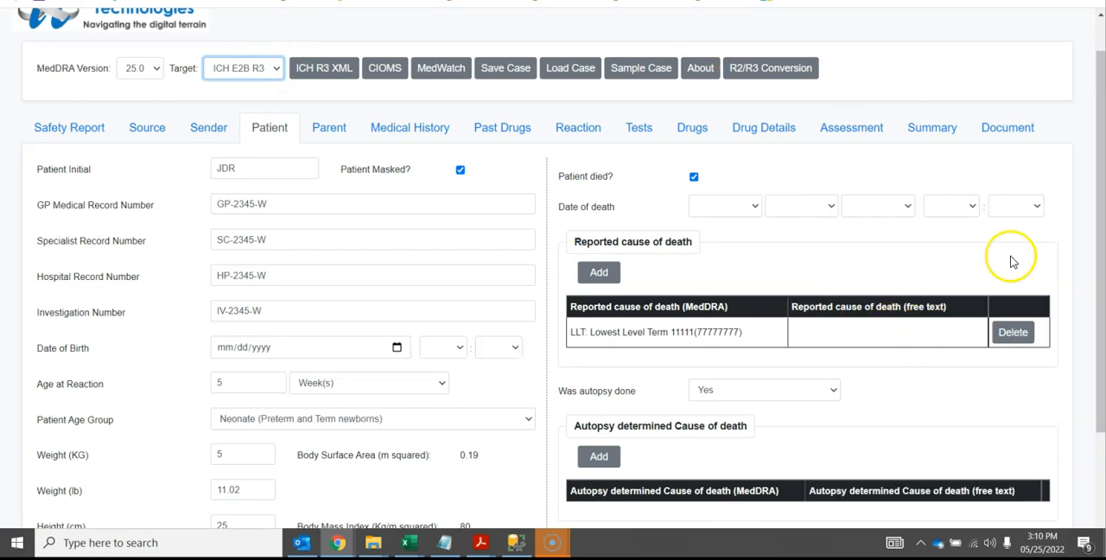
scroll(1100, 170, down, 1)
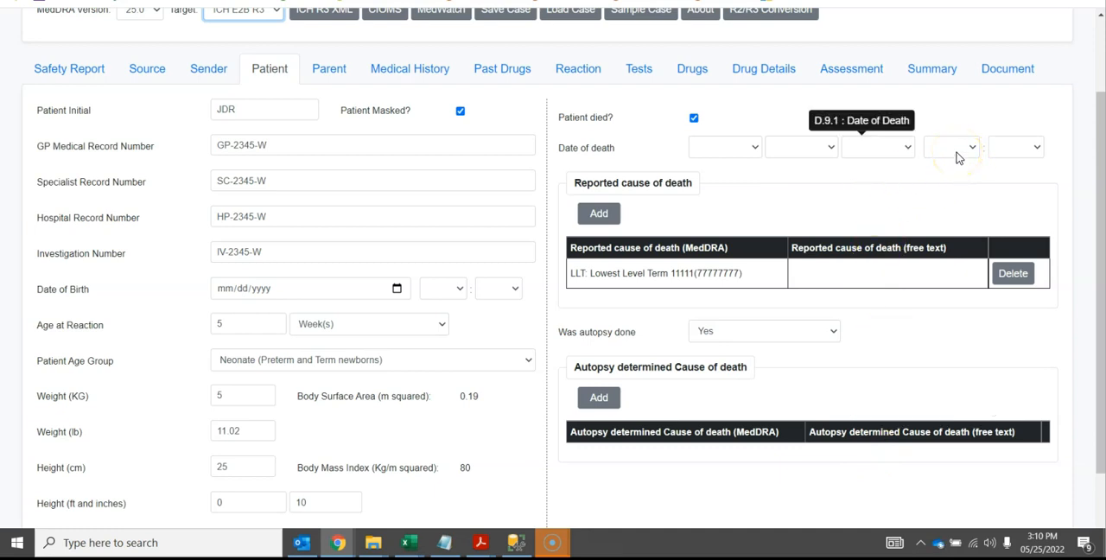
drag(1097, 171, 1093, 114)
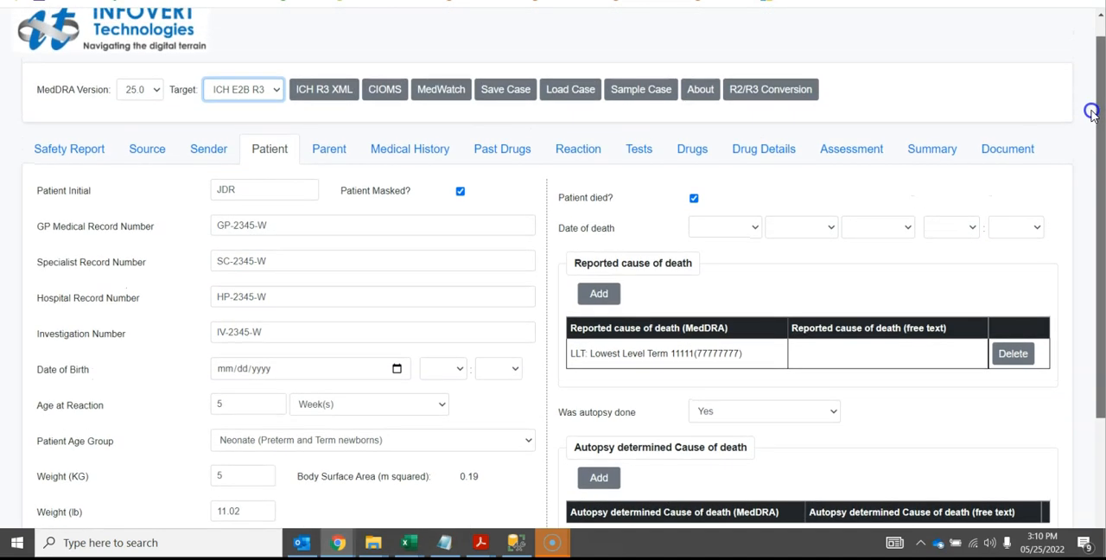
Enter the patient's date of birth and review the hour choices beside it, leaving the time blank
click(447, 369)
click(448, 369)
click(501, 376)
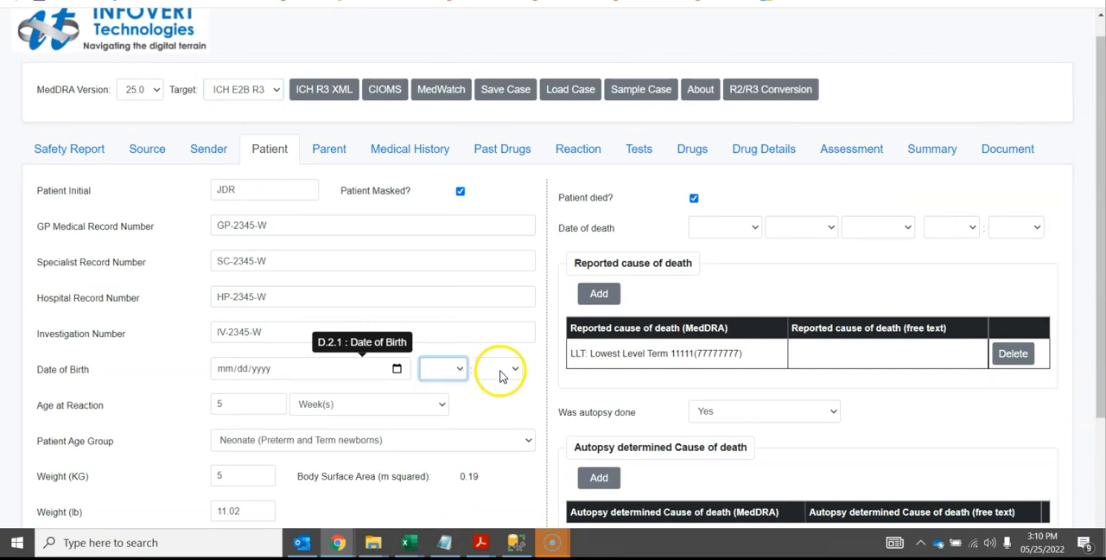
click(445, 369)
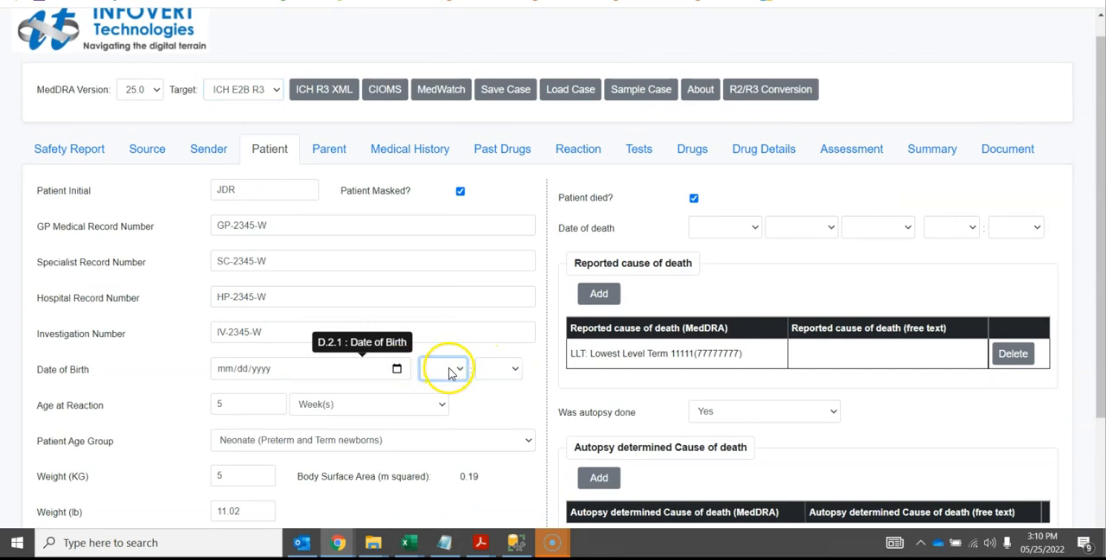
click(397, 369)
click(292, 263)
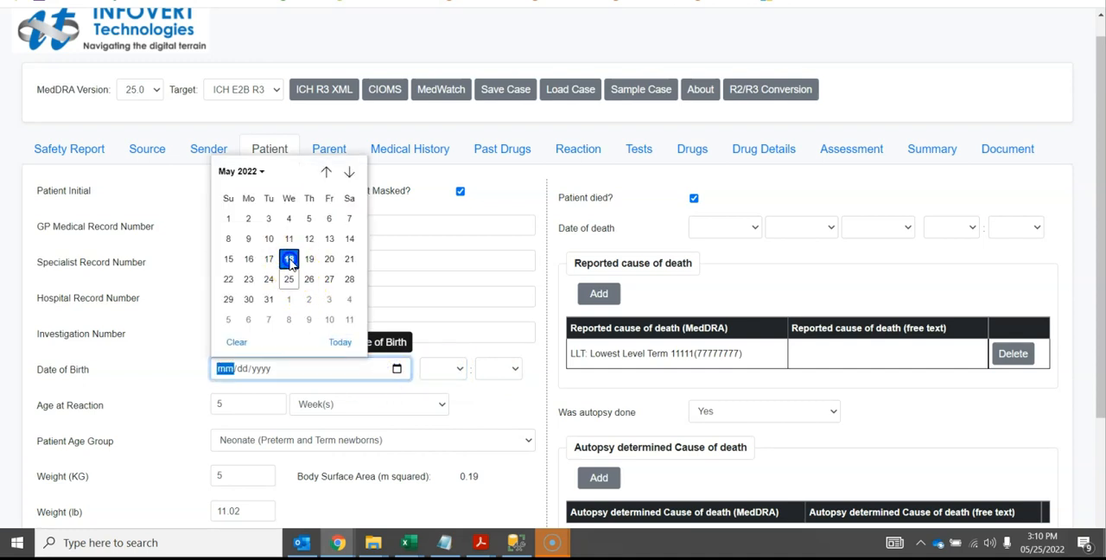
click(450, 372)
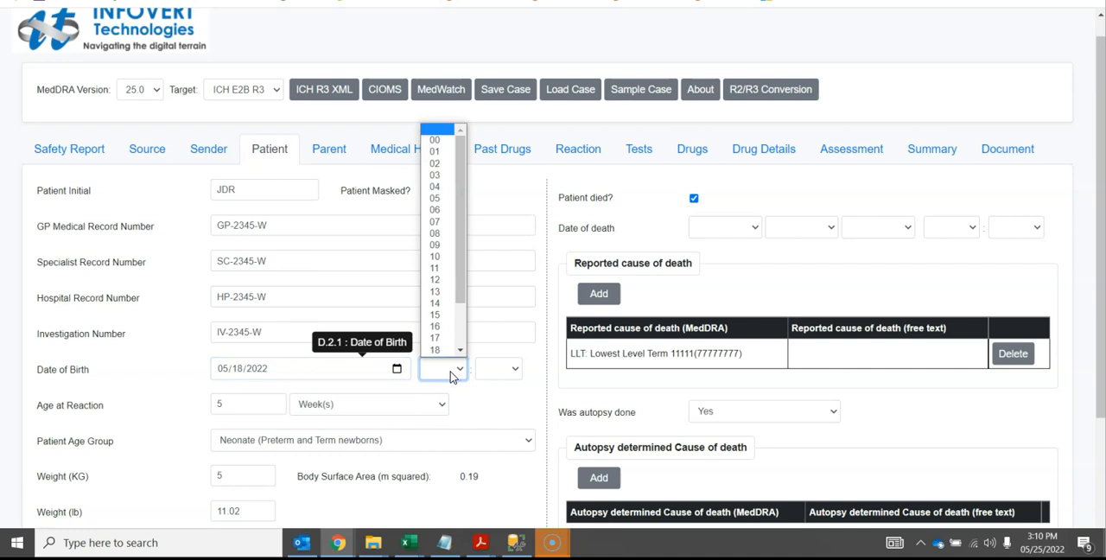
click(450, 372)
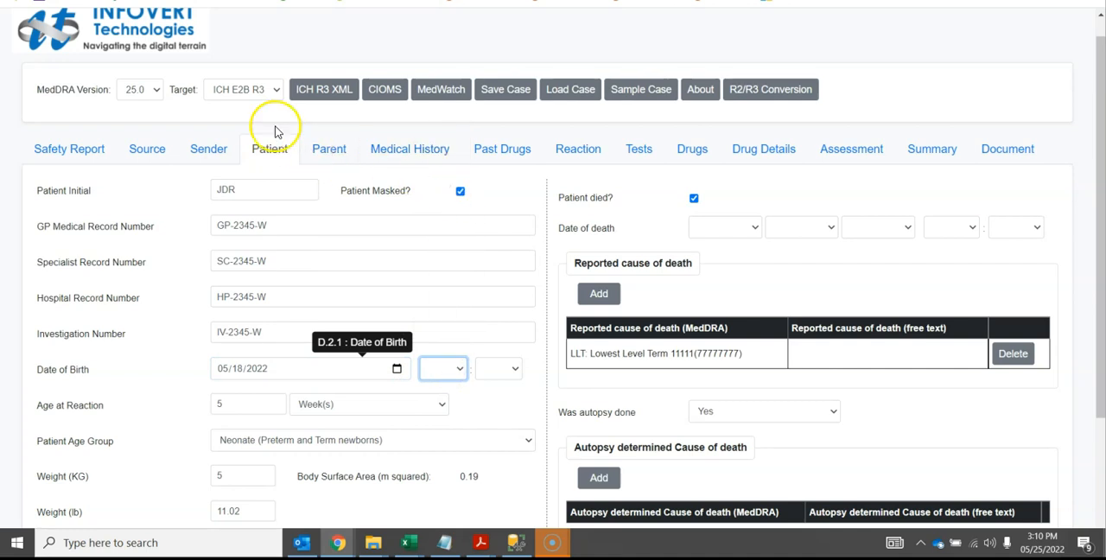
Switch the target format back to ICH E2B R2 and open the parent's details
click(239, 89)
click(240, 106)
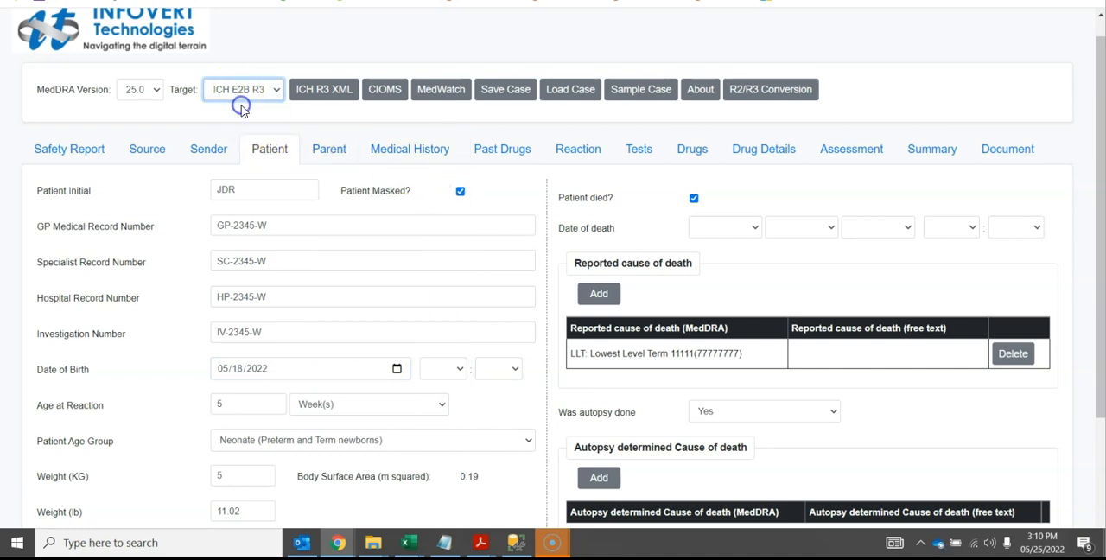
click(327, 151)
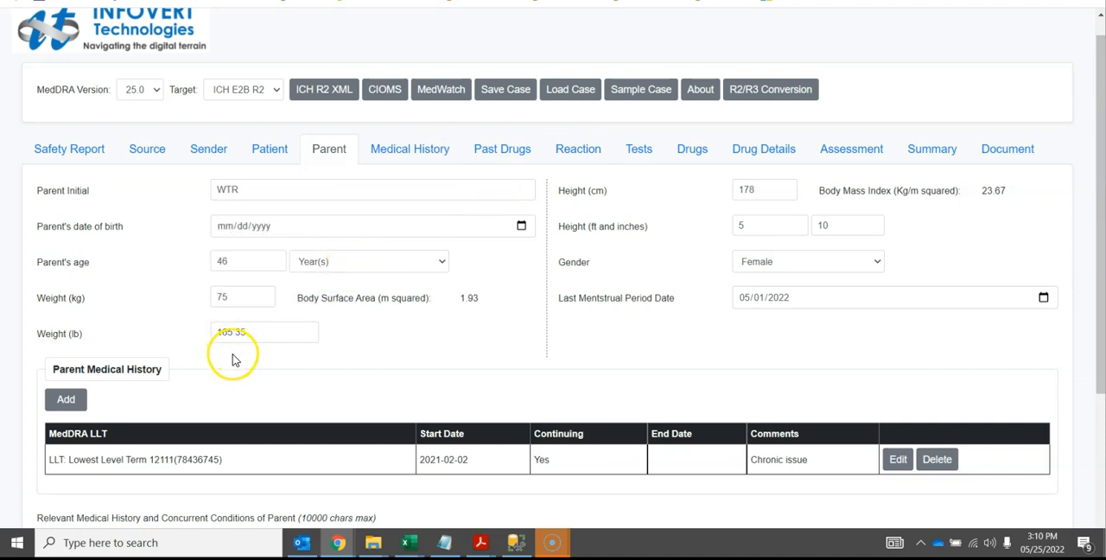
Set the parent's weight to 81 kg and have the weight in pounds recalculated
click(233, 301)
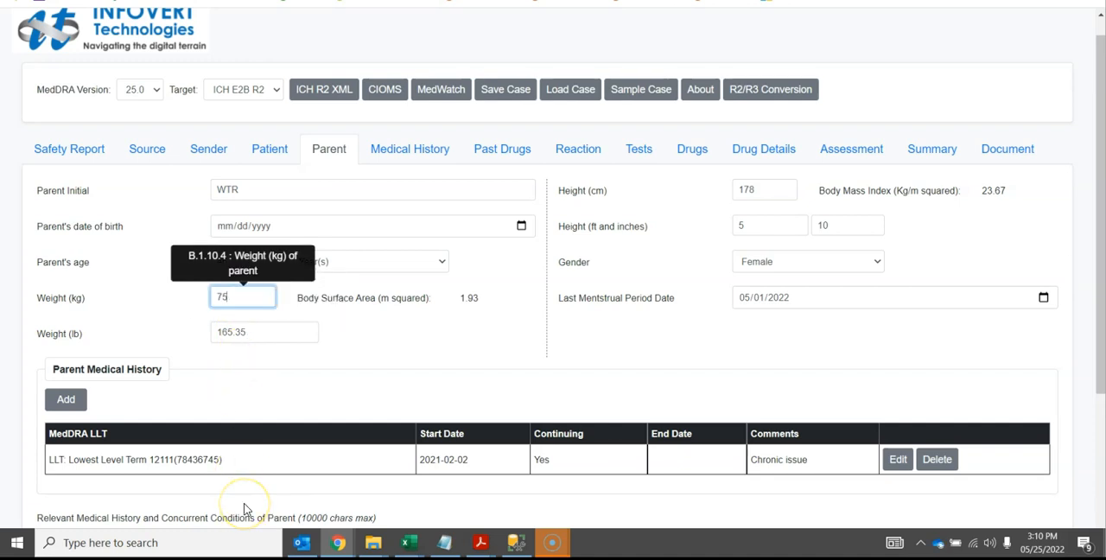
click(317, 493)
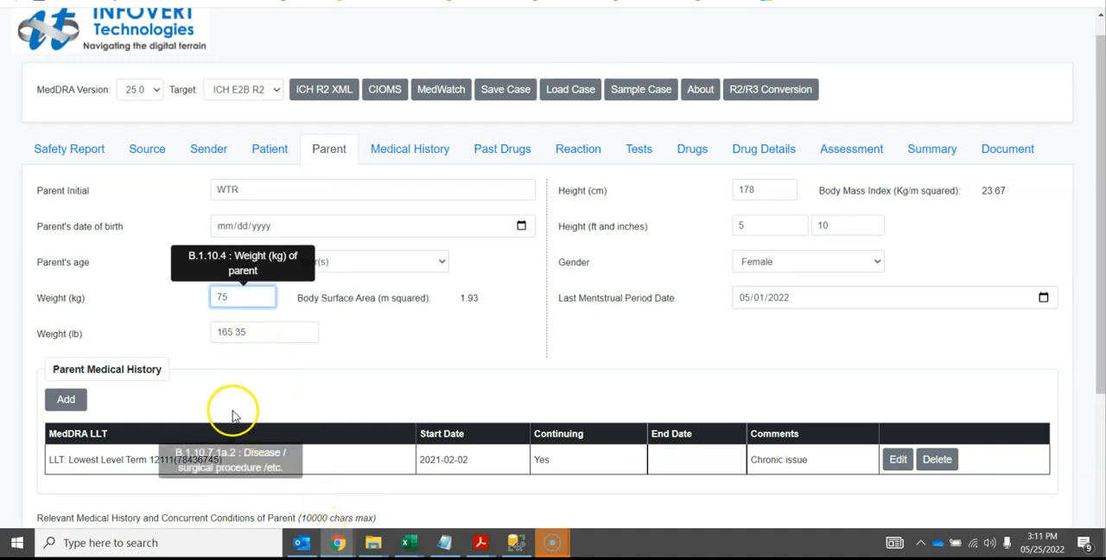
click(240, 293)
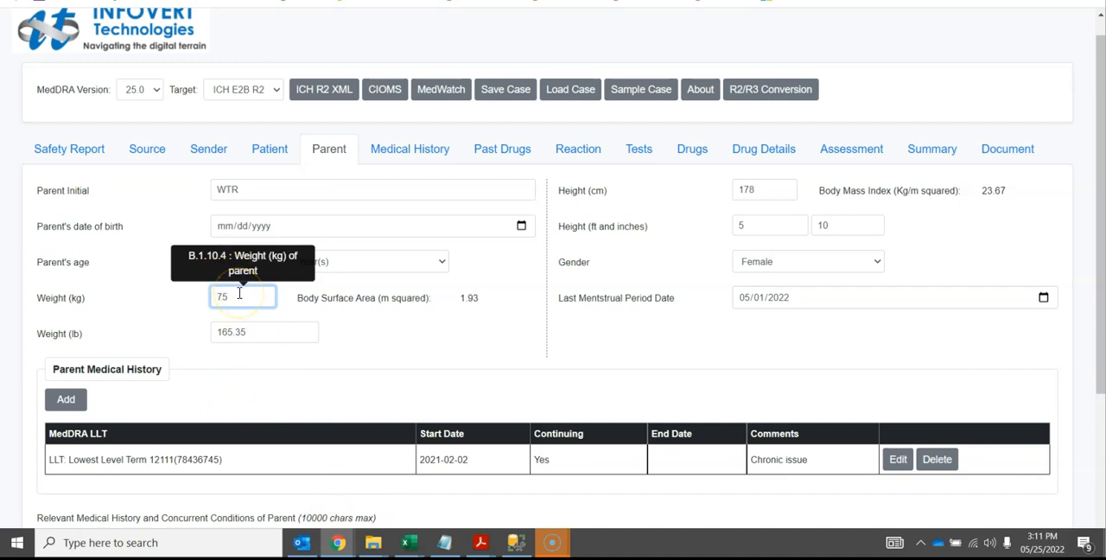
key(BackSpace)
key(BackSpace)
text(81)
click(247, 340)
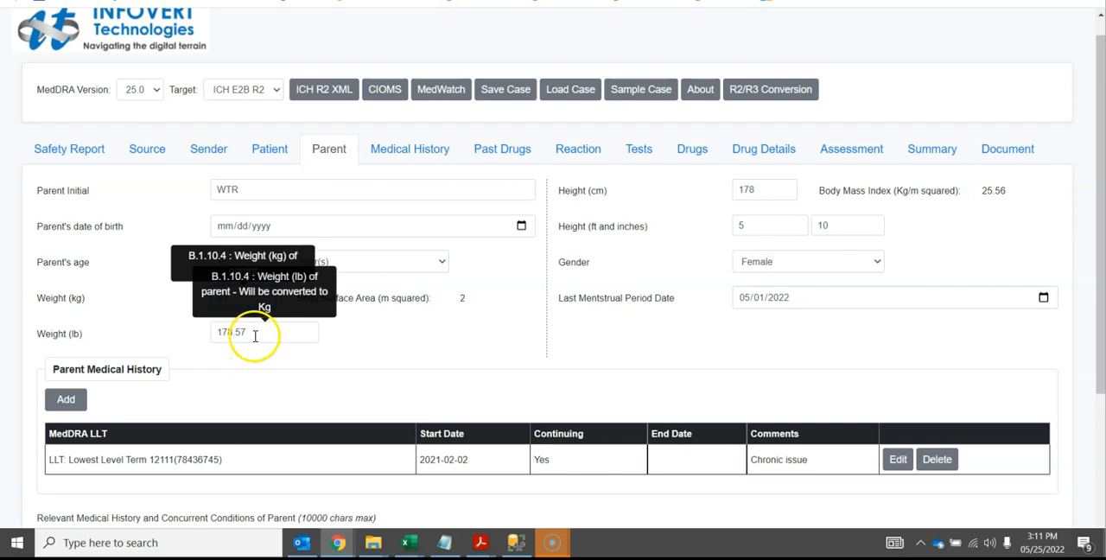
Set the parent's weight to 160 lb so that the kilogram value is converted from it
drag(248, 335, 154, 329)
text(160)
click(408, 349)
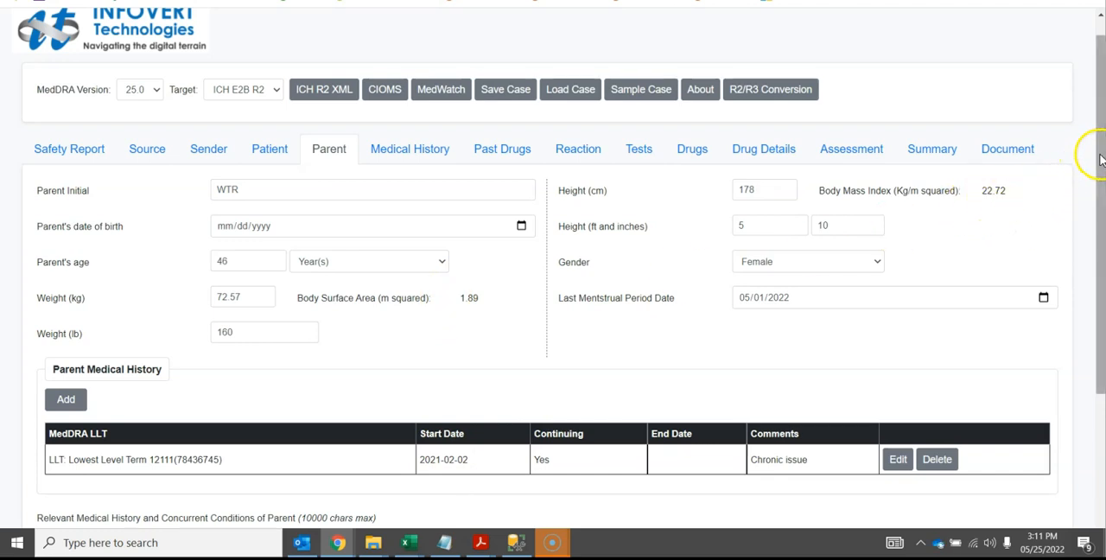
Review the parent's medical history and past drug therapy in R2, and switch the target format to ICH E2B R3 to compare the fields
drag(1100, 160, 1094, 314)
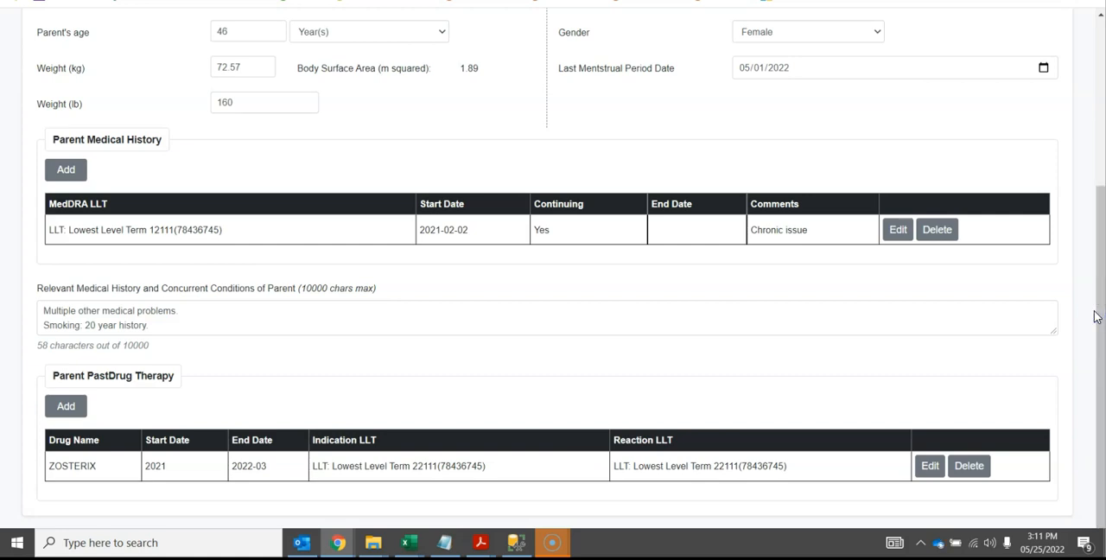
drag(1098, 318, 1077, 142)
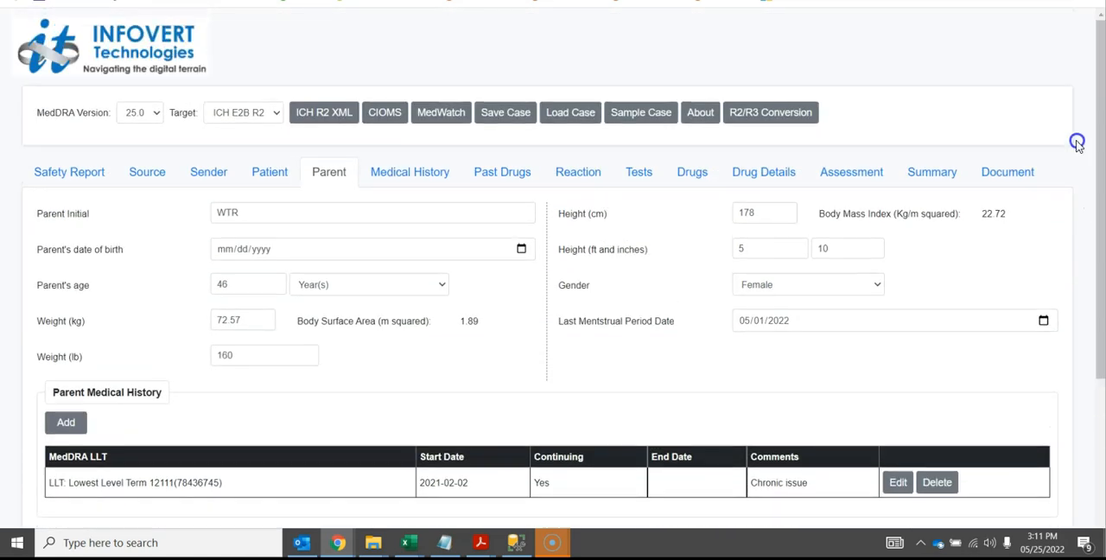
click(263, 113)
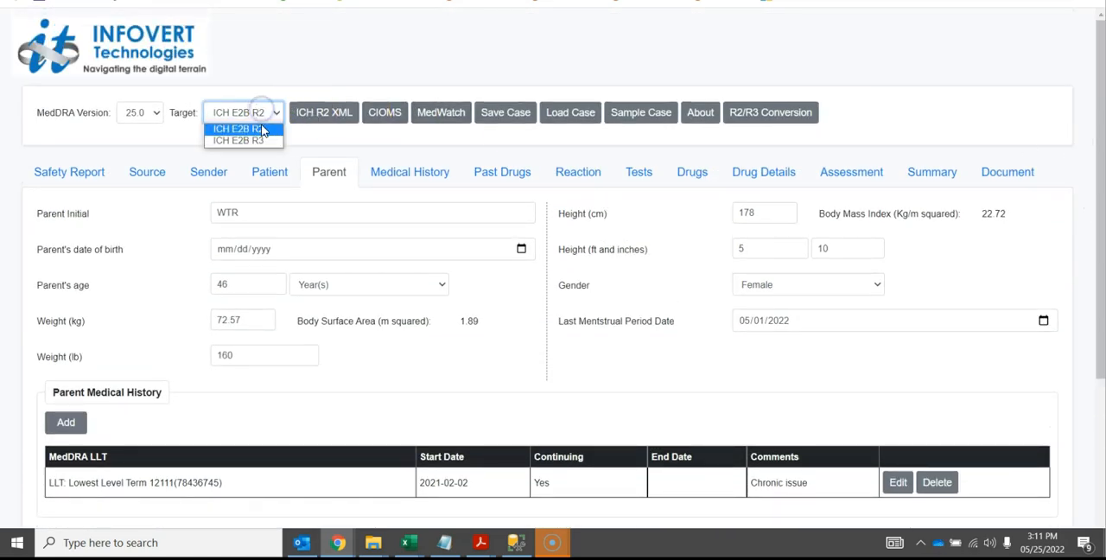
click(262, 141)
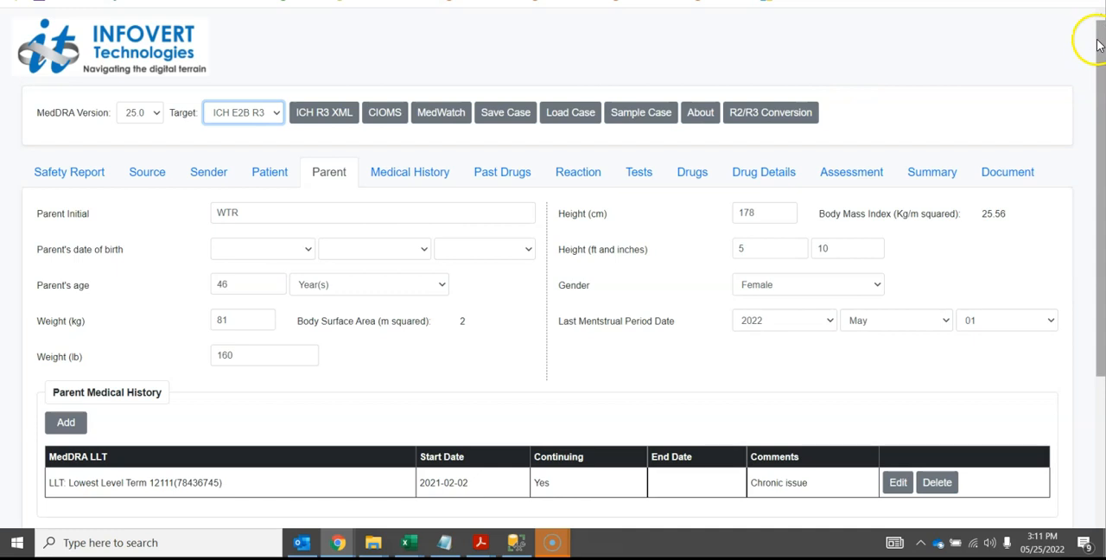
drag(1098, 44, 1104, 154)
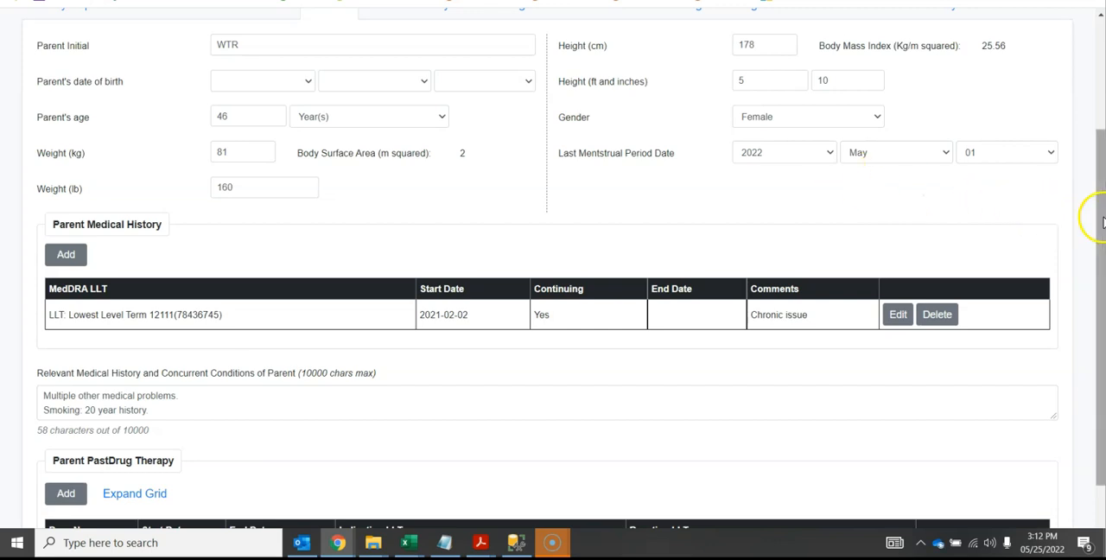
drag(1101, 222, 1101, 316)
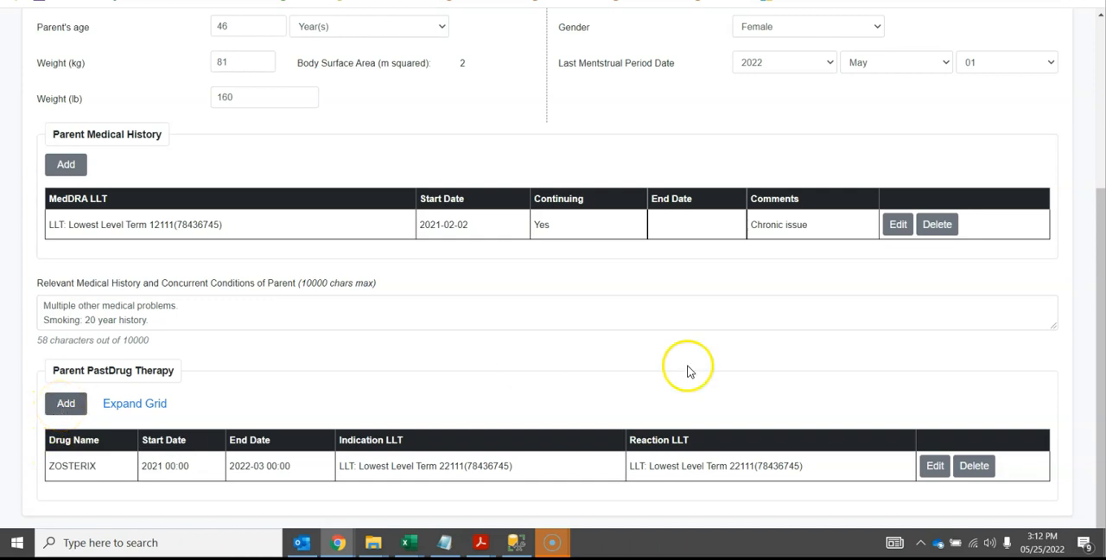
Open the parent's ZOSTERIX past drug therapy entry, compare its MPID and PhPID identifier fields, and close it without saving
click(937, 467)
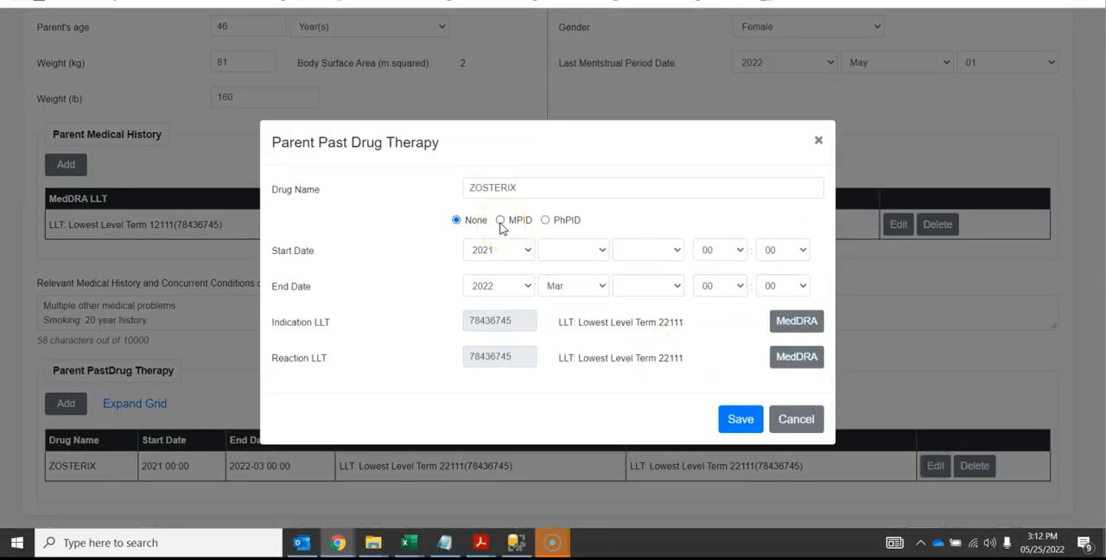
click(500, 222)
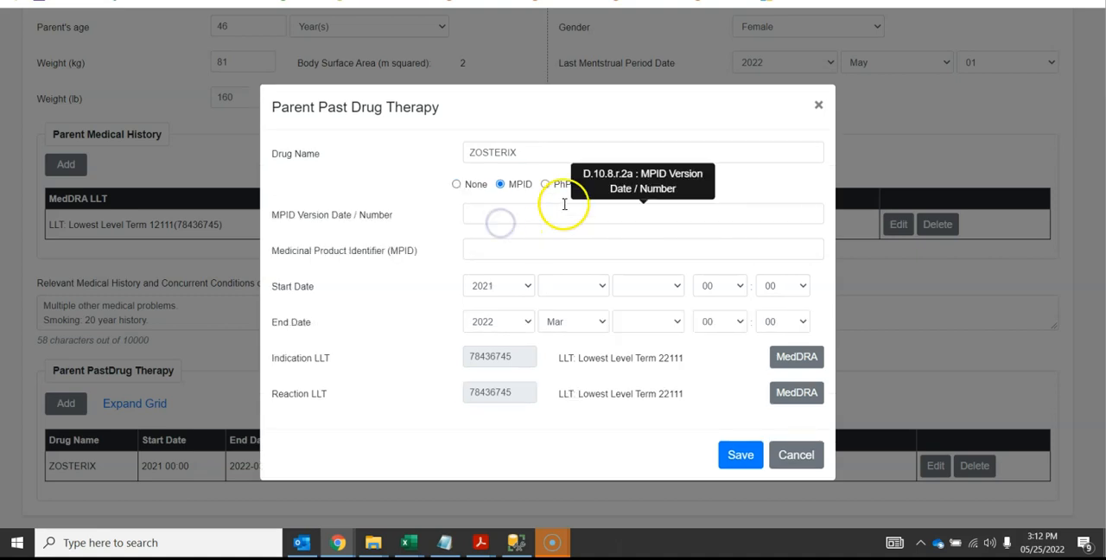
click(547, 185)
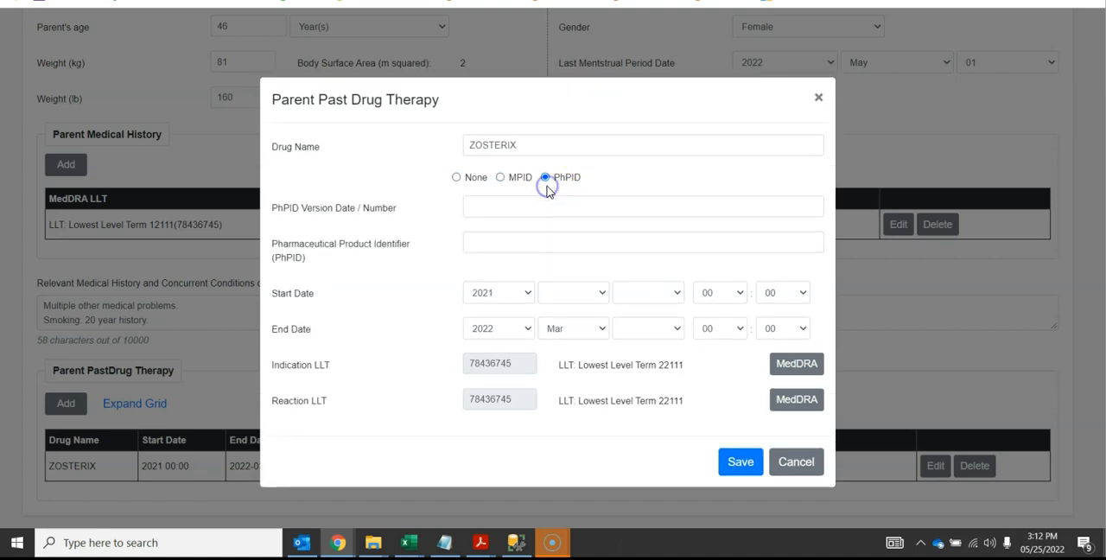
click(500, 182)
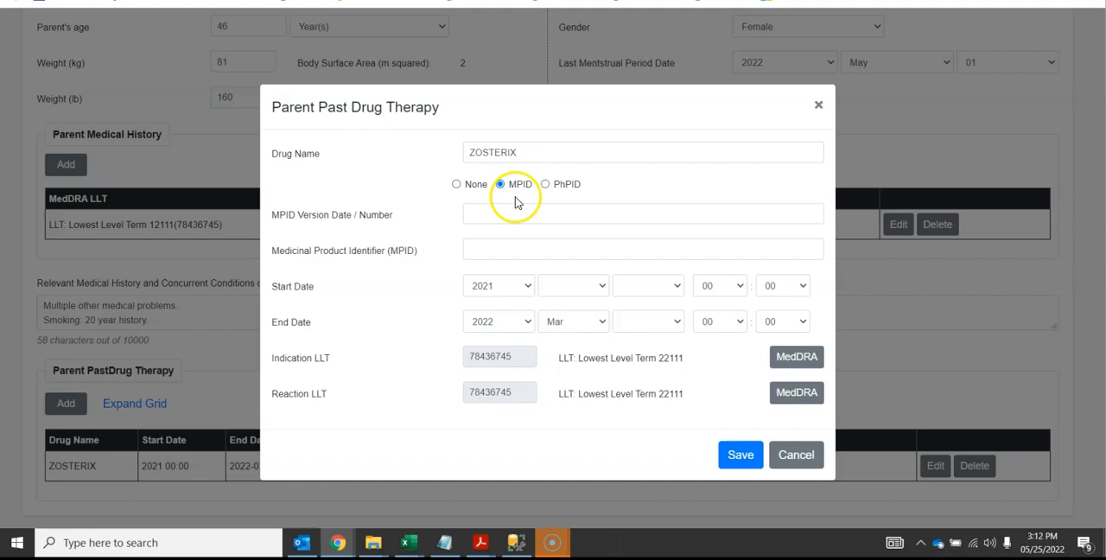
click(795, 457)
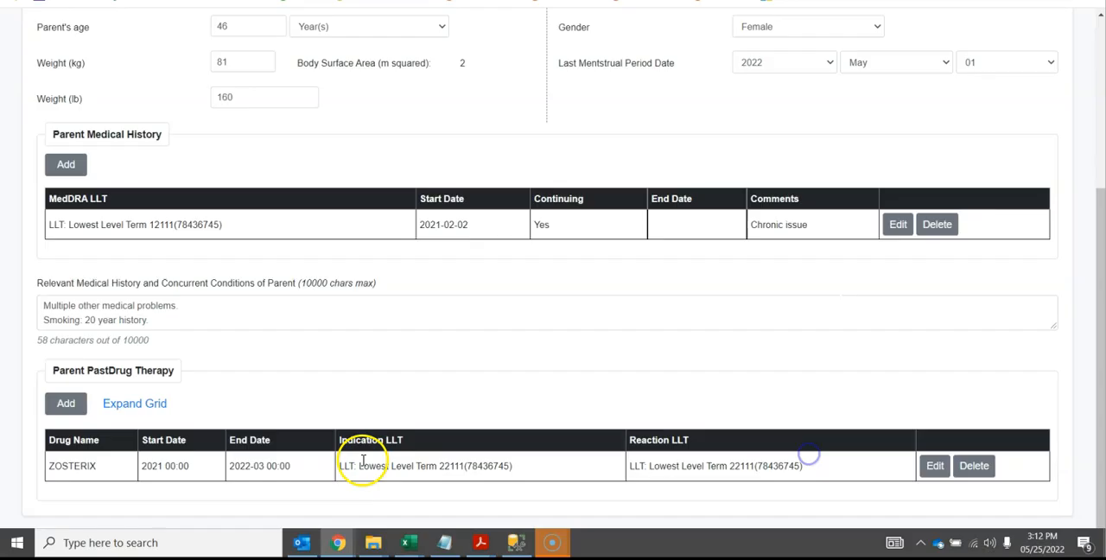
Expand and collapse the parent's past drug therapy grid to view its identifier columns, and set the target format back to ICH E2B R2
click(127, 413)
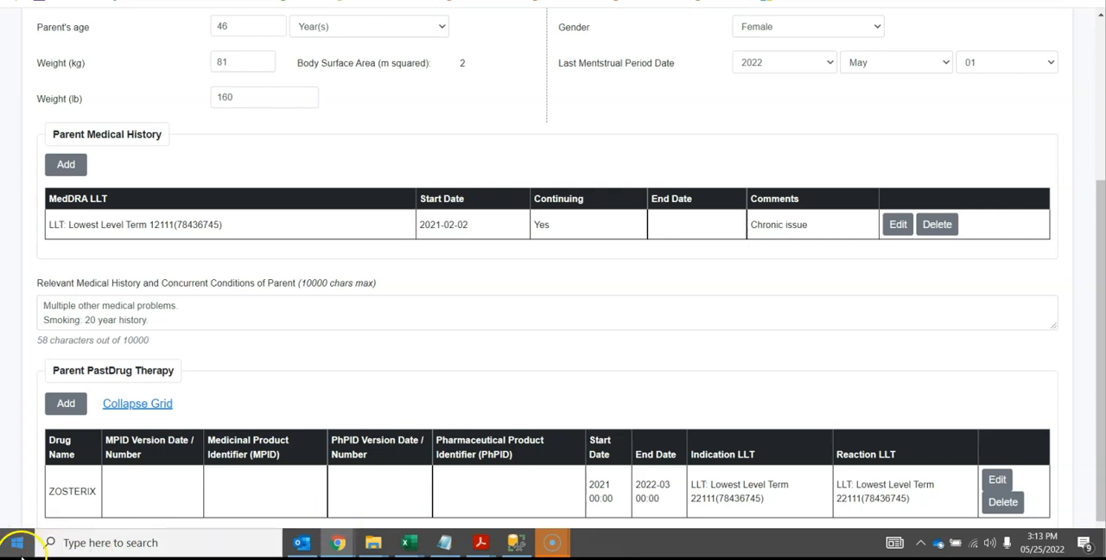
click(134, 399)
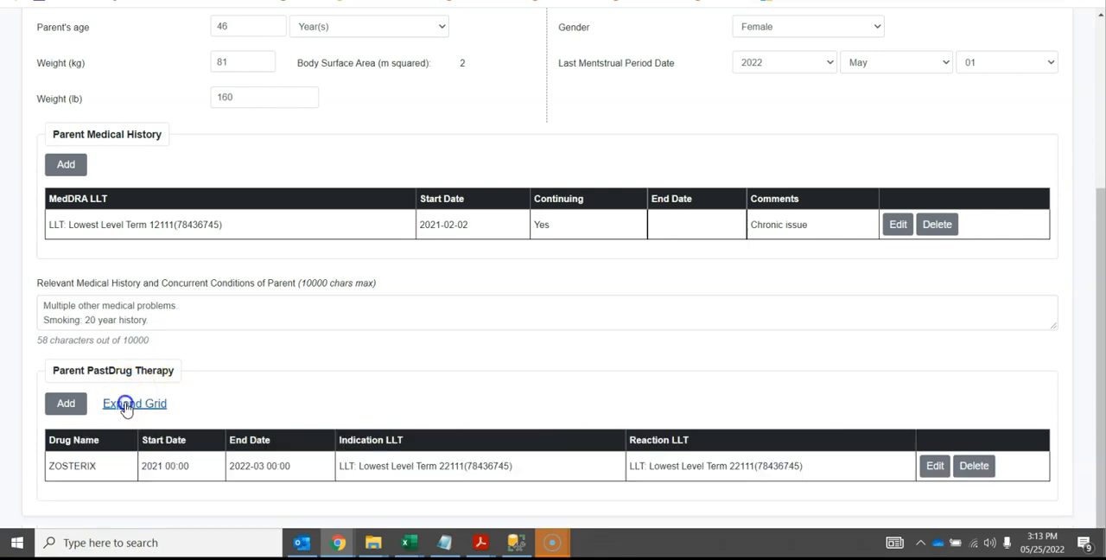
drag(1088, 257, 1096, 59)
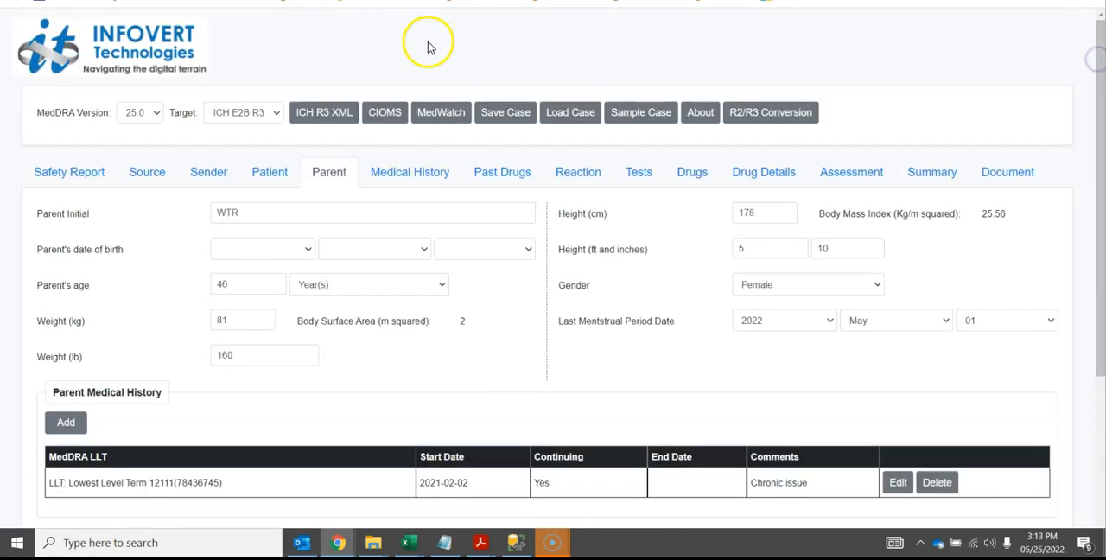
click(261, 112)
click(259, 140)
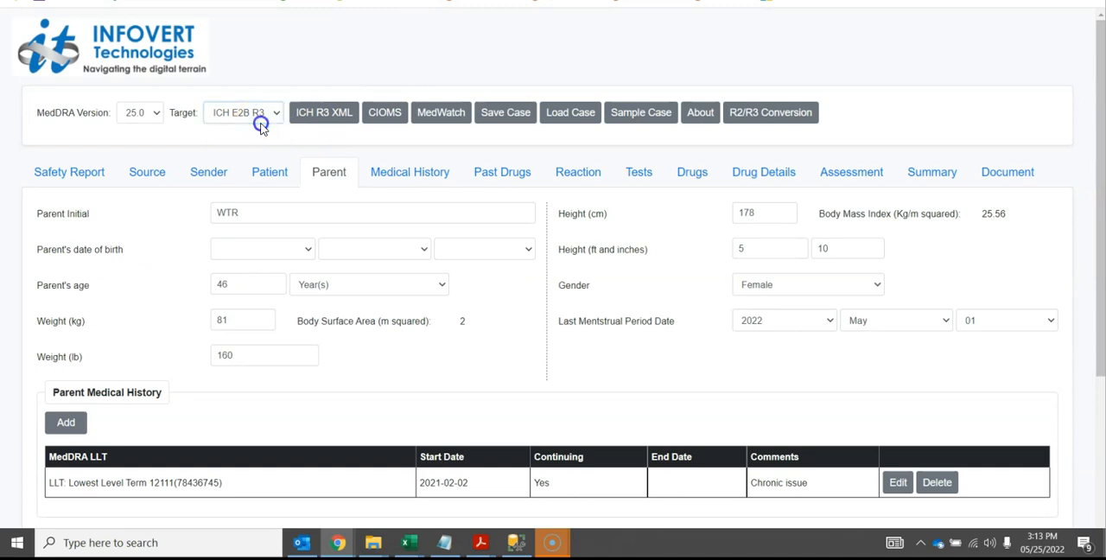
click(259, 119)
click(259, 130)
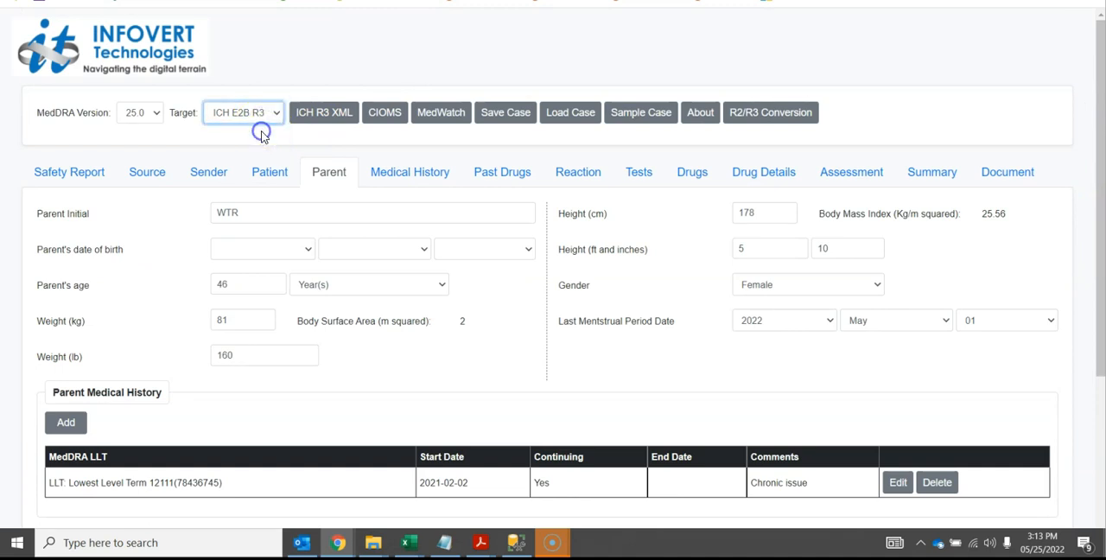
Review the patient's medical history section in R2, compare it under ICH E2B R3, and return the target format to ICH E2B R2
click(400, 177)
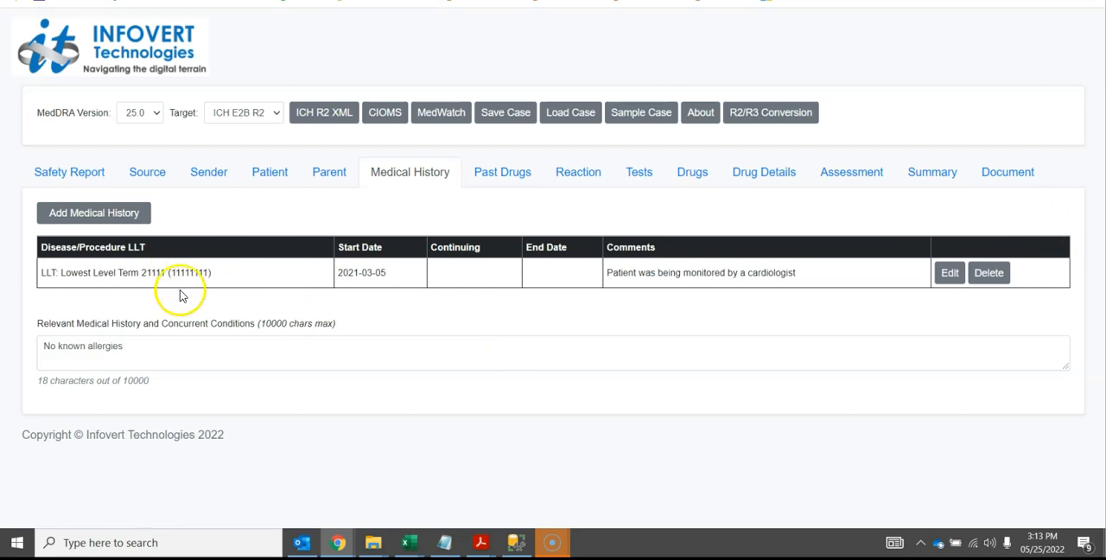
click(186, 344)
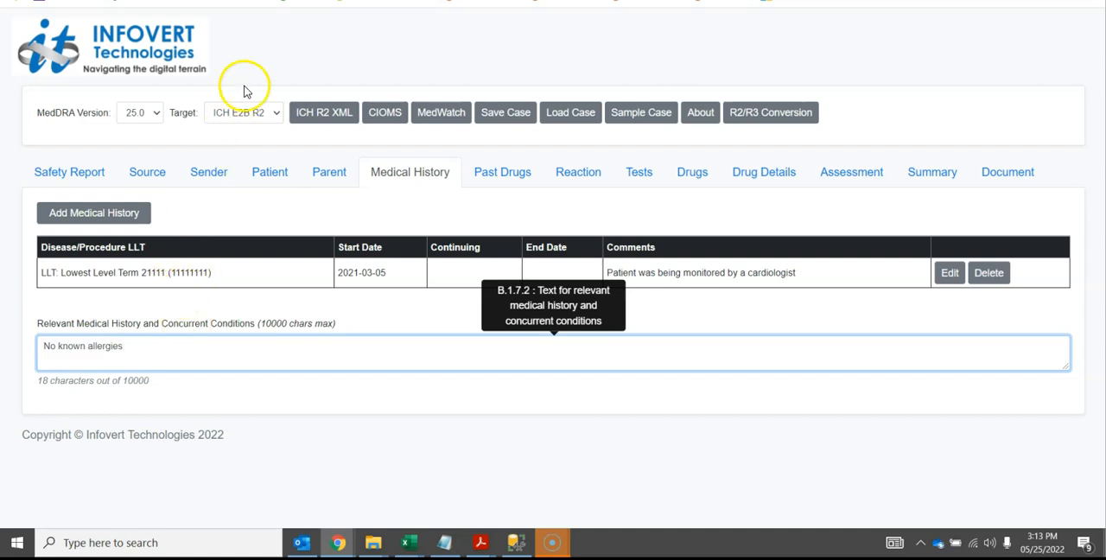
click(247, 111)
click(254, 140)
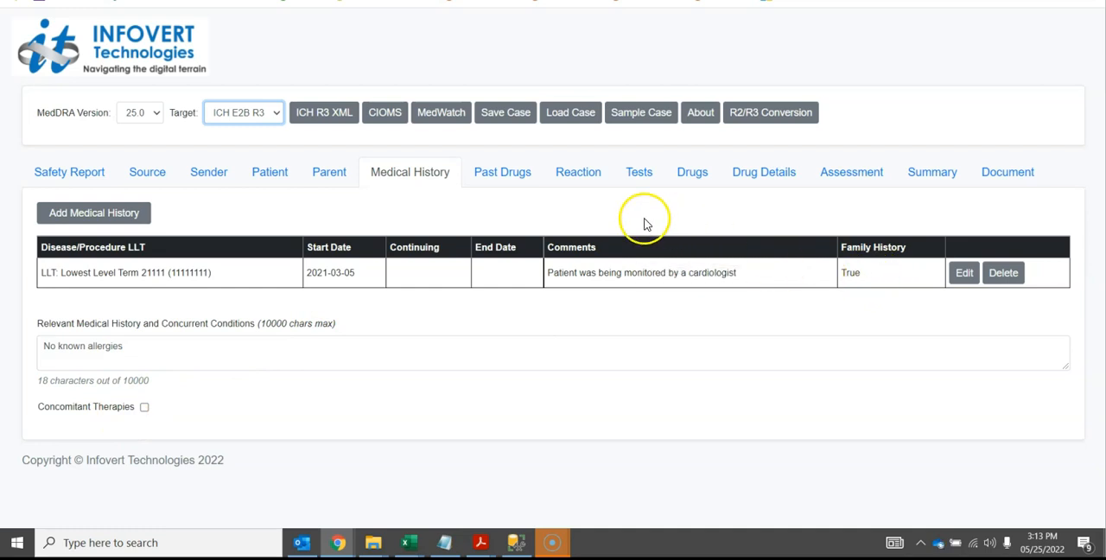
click(258, 116)
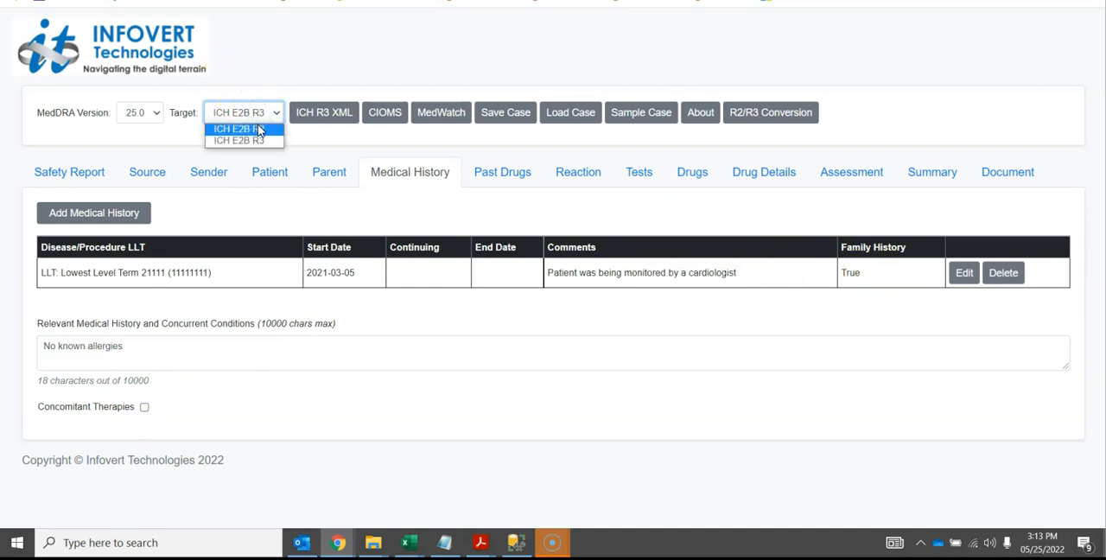
click(257, 129)
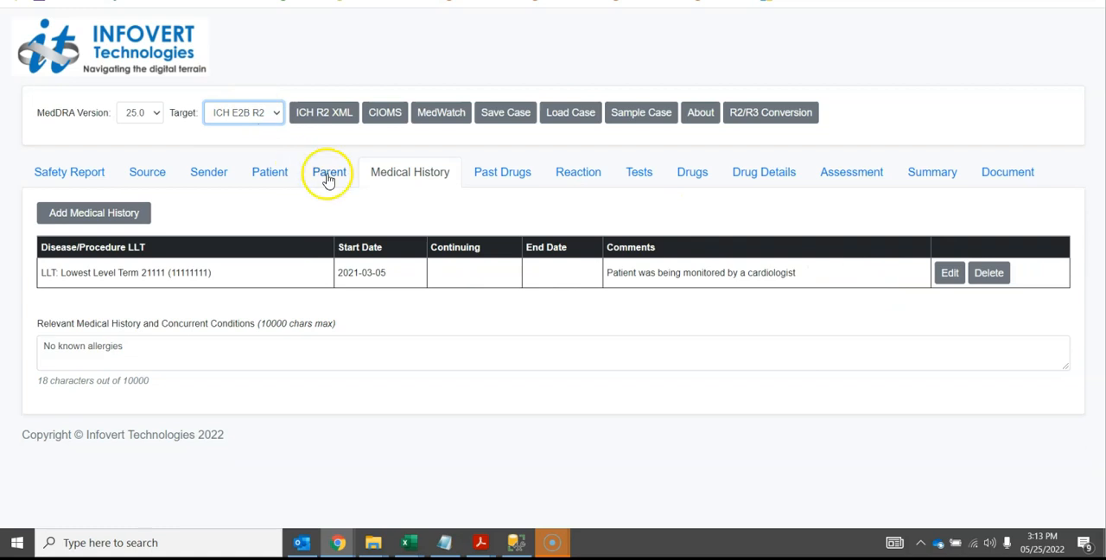
Open the NEOCEREBELUX entry in the patient's past drugs, review its R2 fields, and close it without saving
click(487, 177)
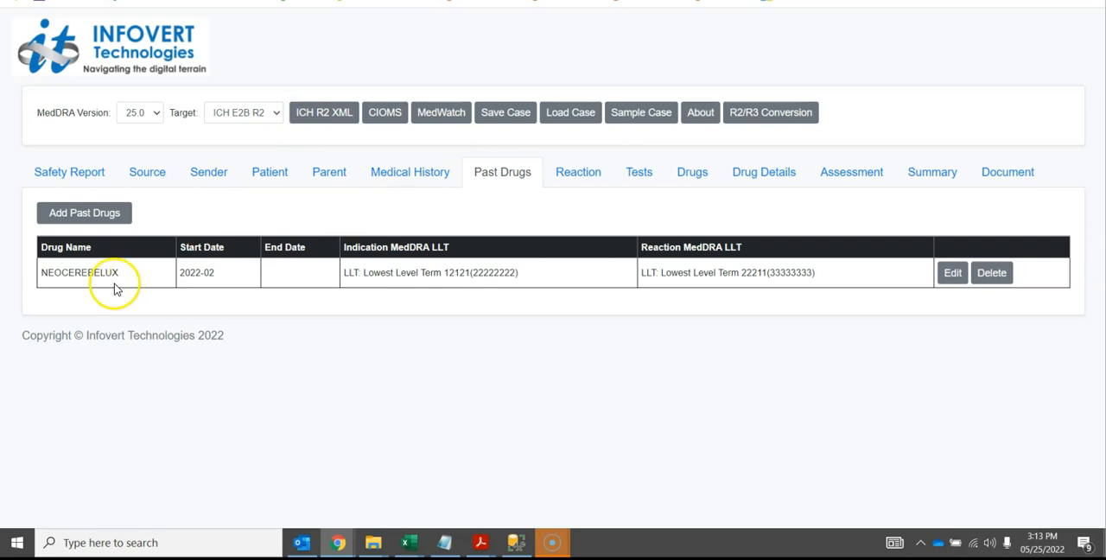
click(950, 274)
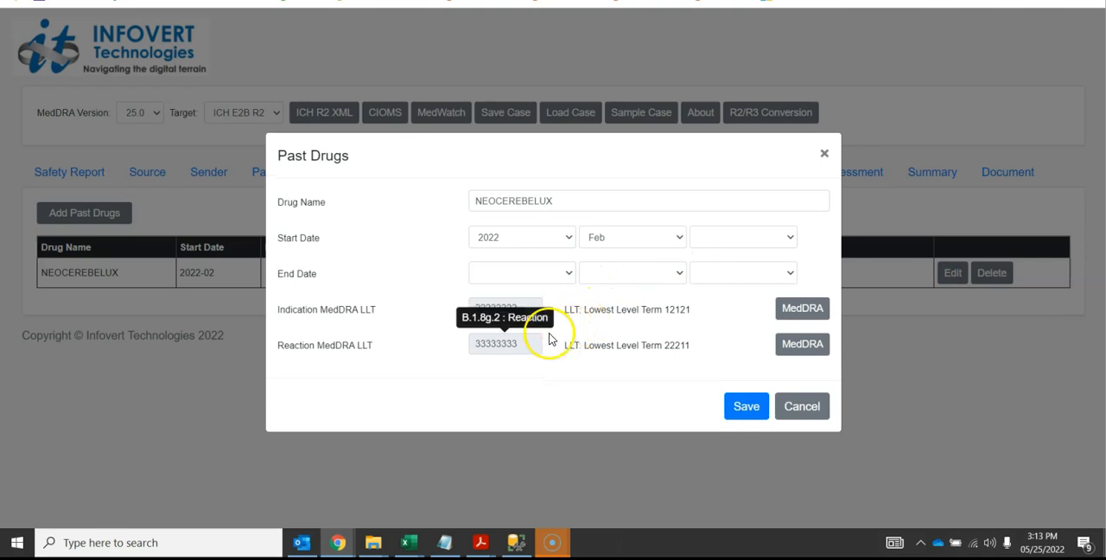
click(803, 408)
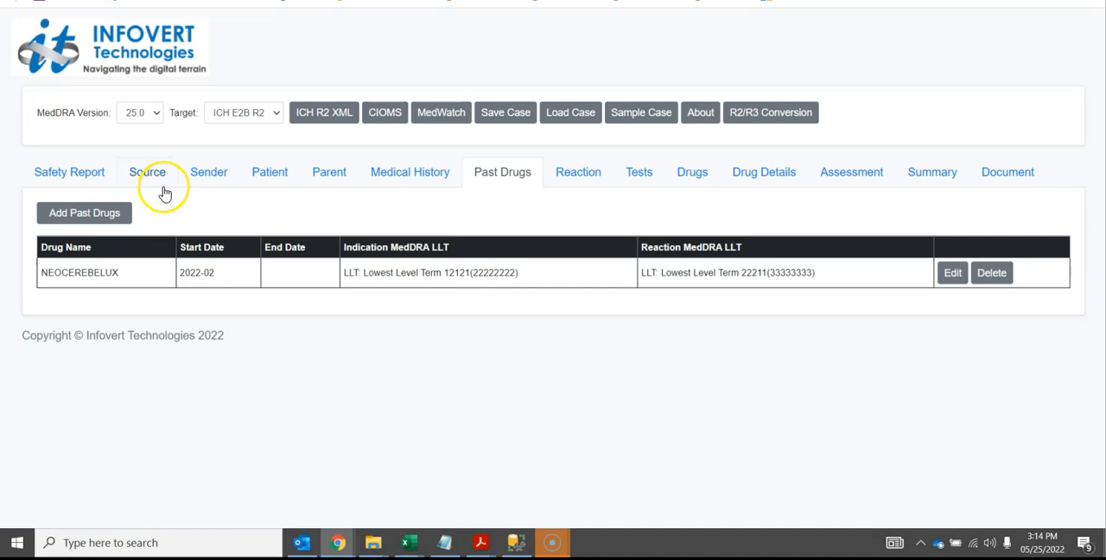
Switch the target format to ICH E2B R3, compare the MPID and PhPID fields of the NEOCEREBELUX past drug entry, and close it without saving
click(232, 120)
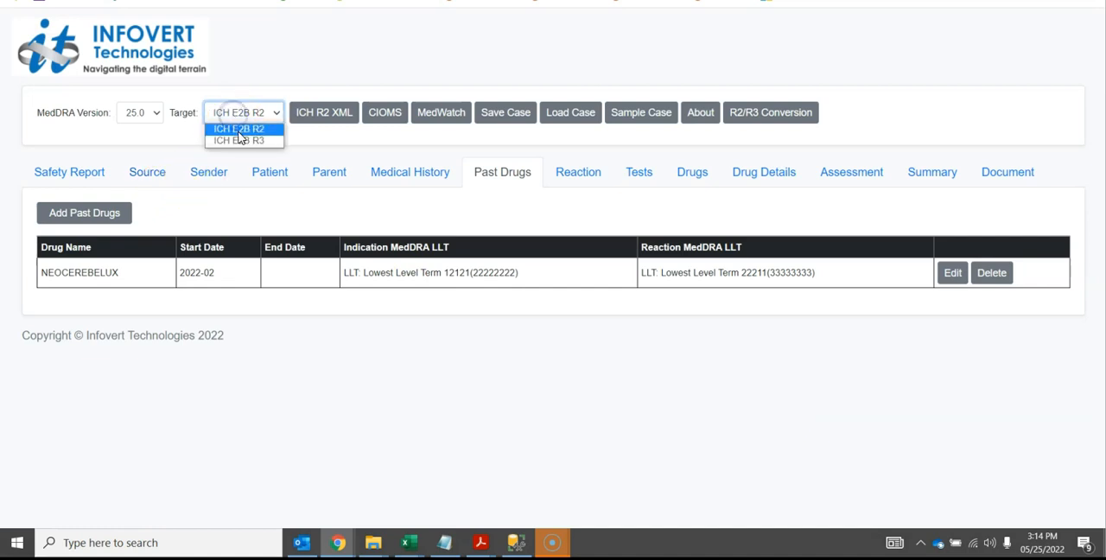
click(239, 140)
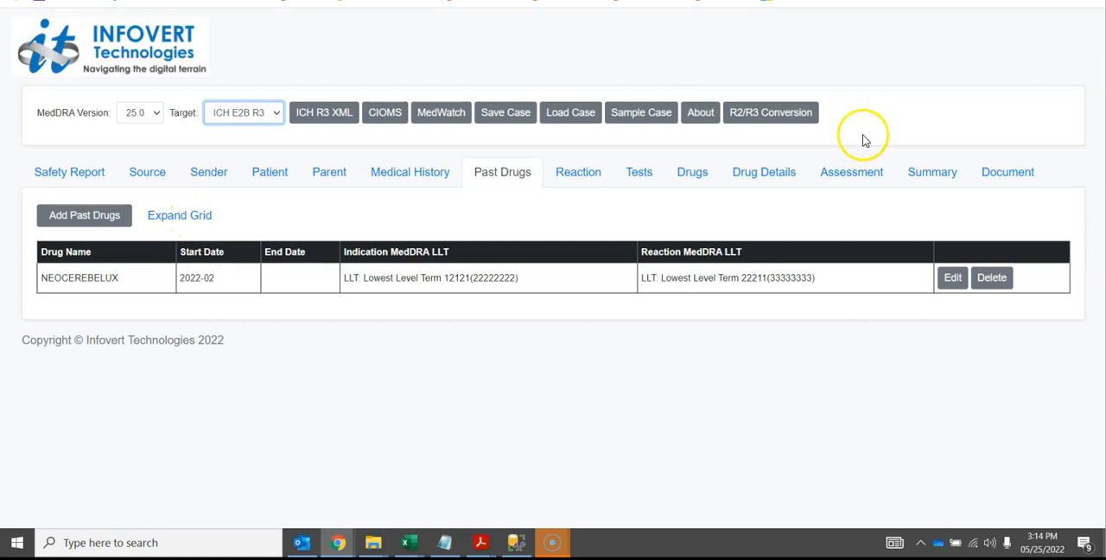
click(952, 277)
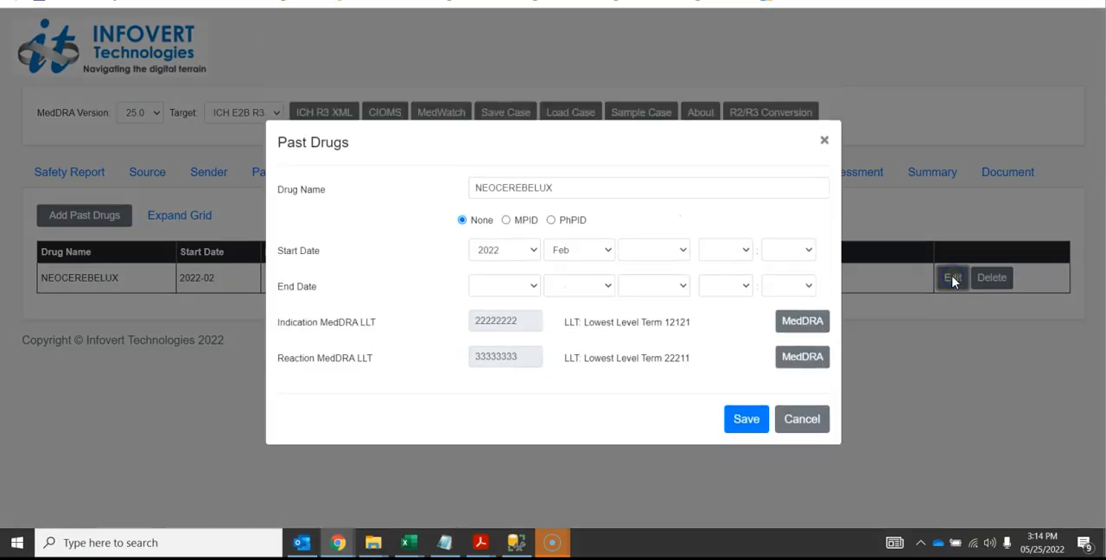
click(506, 220)
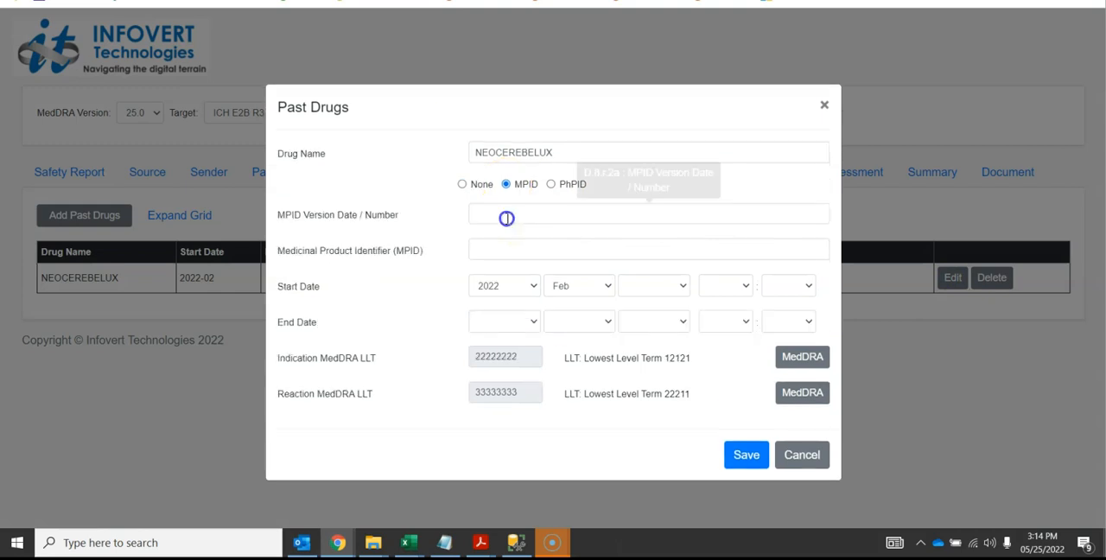
click(551, 178)
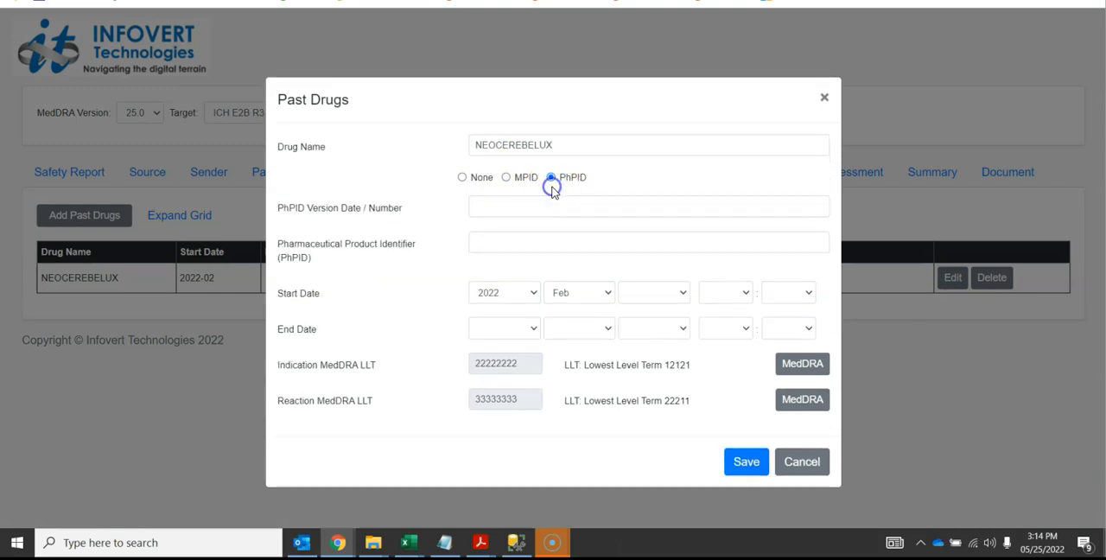
click(821, 461)
Expand and collapse the patient's past drugs grid to view its identifier columns, and set the target format back to ICH E2B R2
click(199, 216)
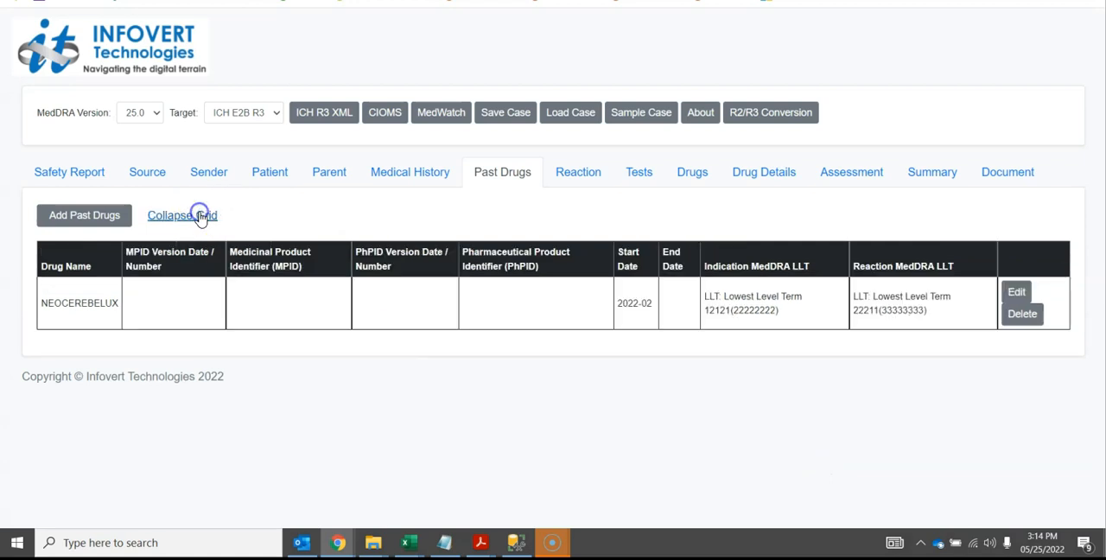
click(199, 216)
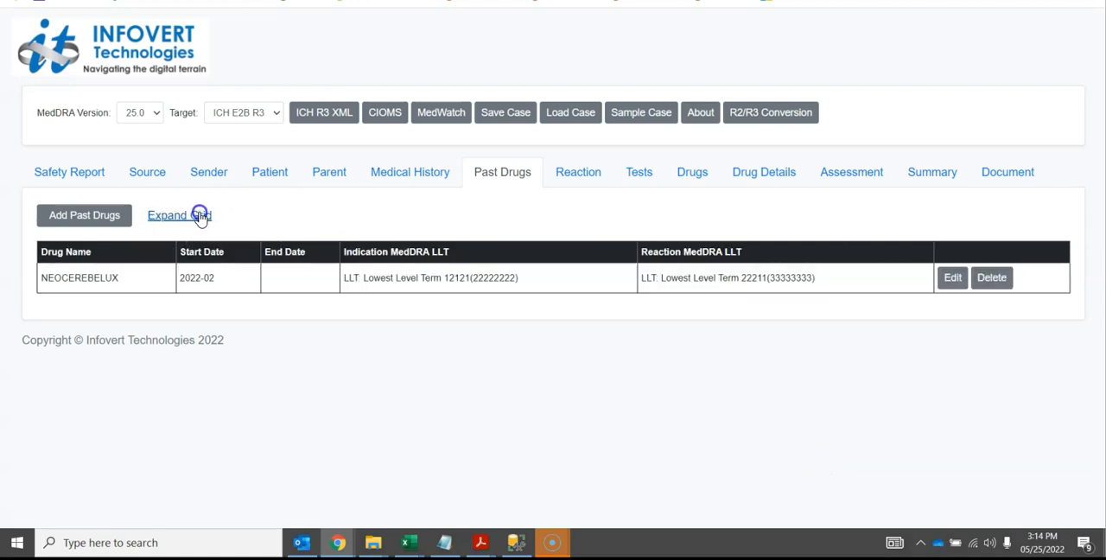
click(259, 114)
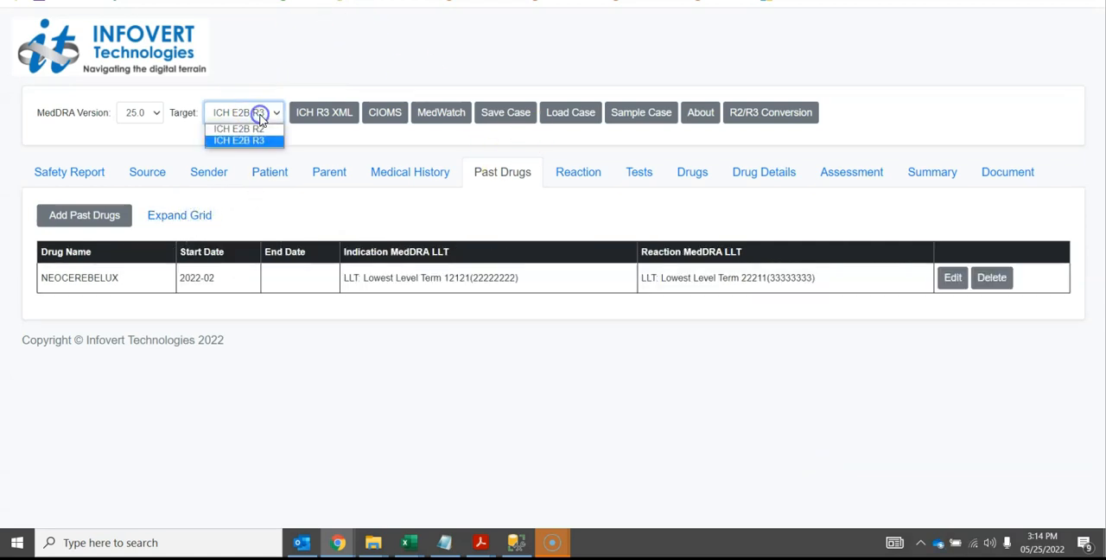
click(257, 129)
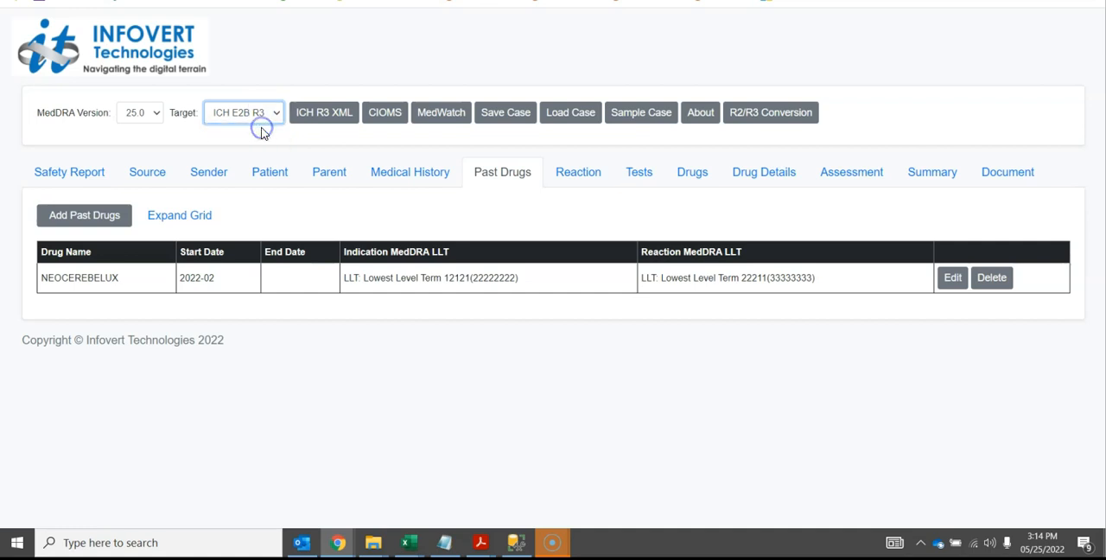
Open the Arrythmia entry in the reaction section, review all its R2 fields, and close it without saving
click(571, 177)
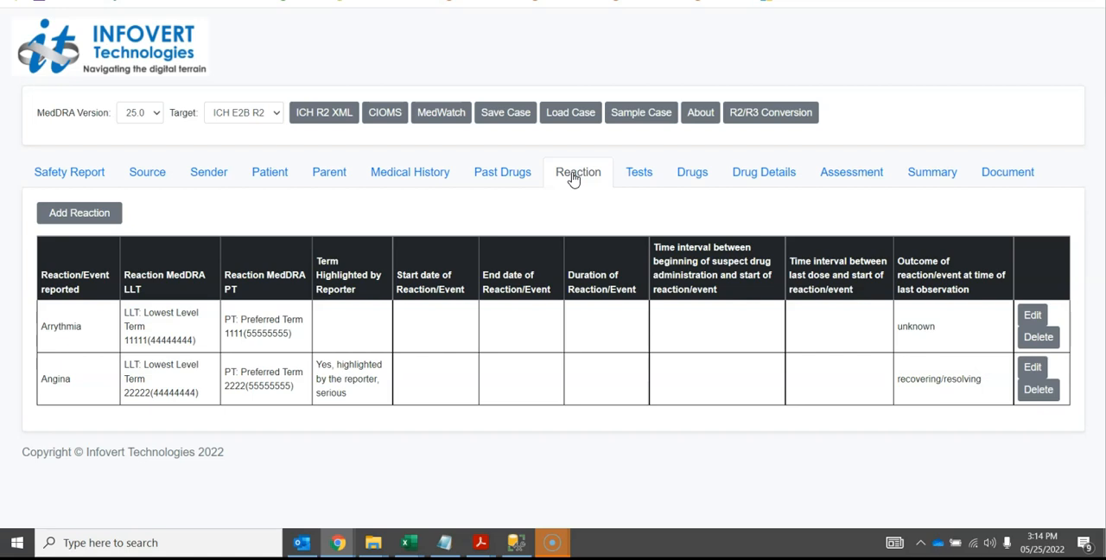
click(1033, 316)
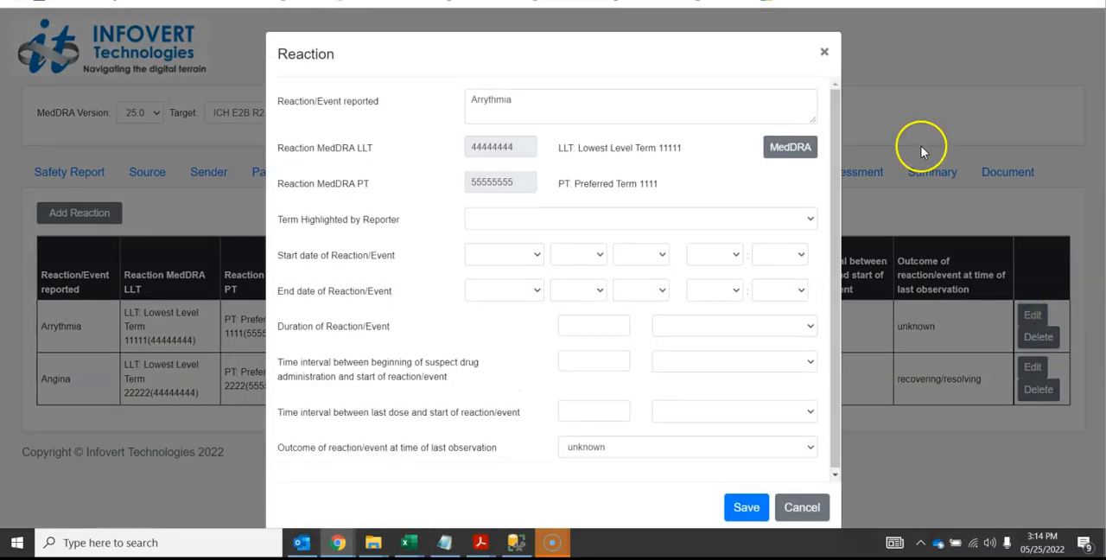
drag(834, 153, 838, 188)
drag(836, 242, 836, 257)
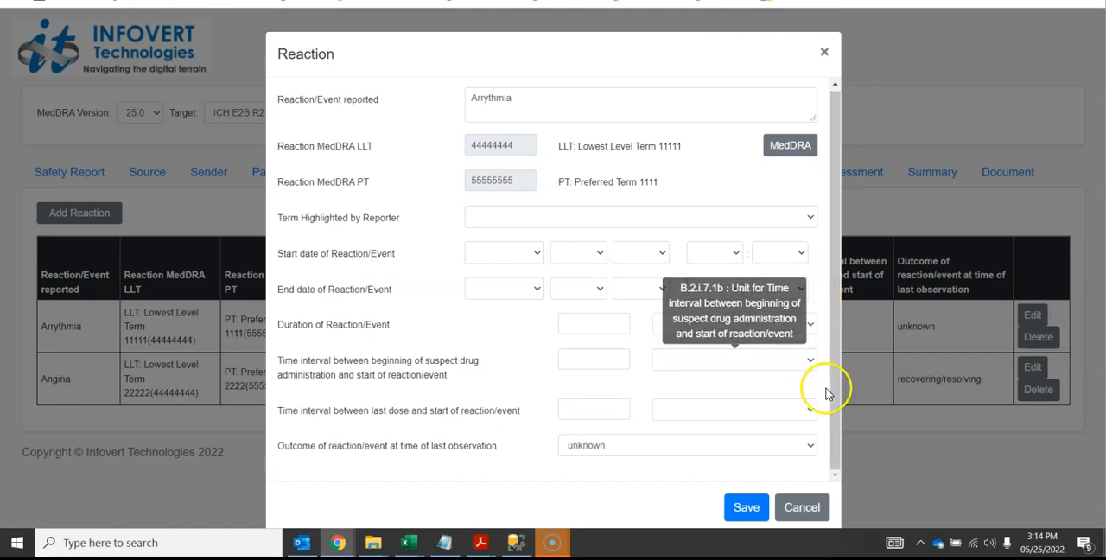
click(802, 509)
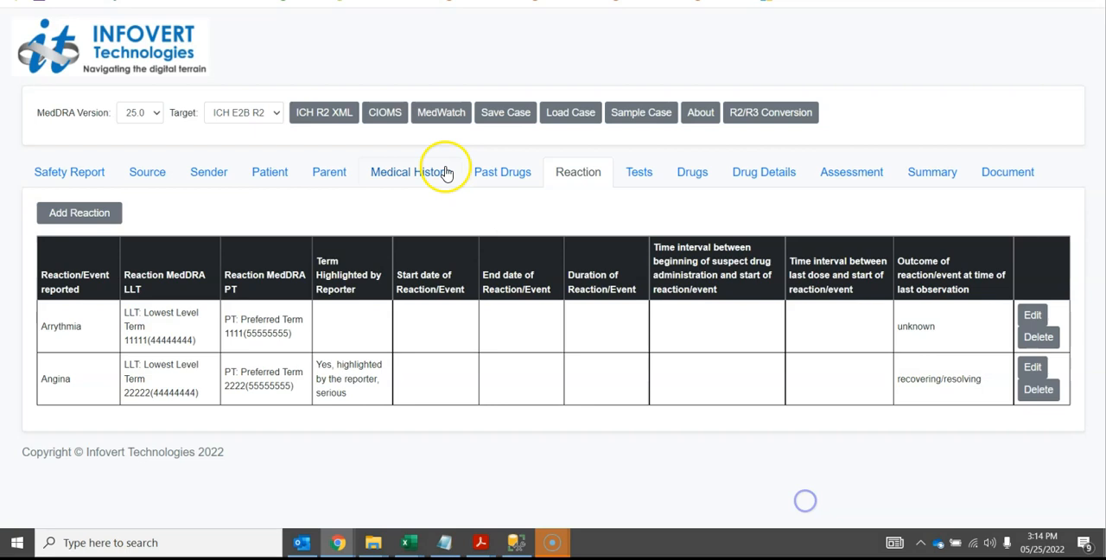
Switch the target format to ICH E2B R3 and review the full width of the reaction table's additional columns
click(264, 115)
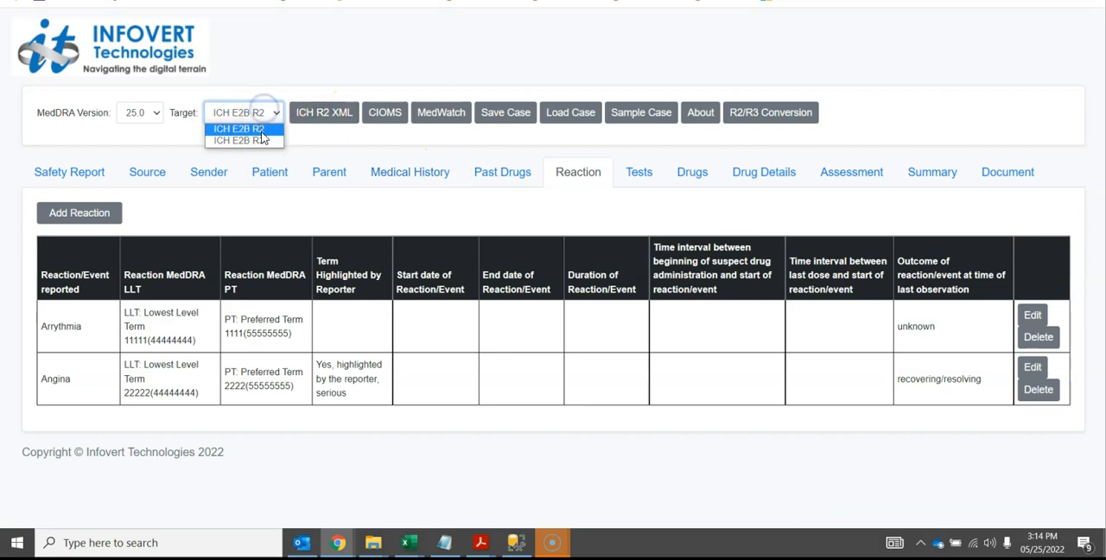
click(261, 140)
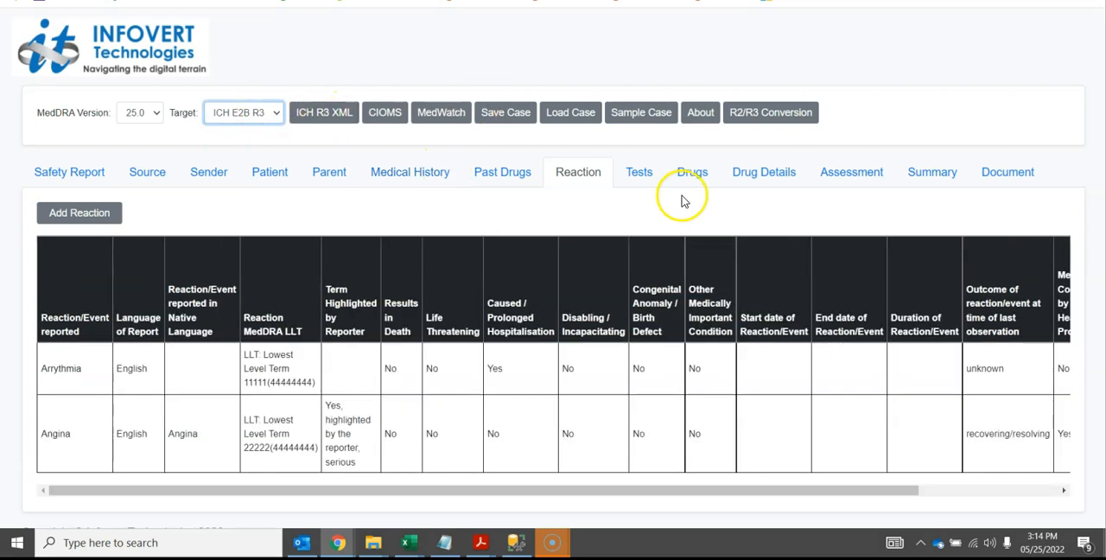
drag(830, 490, 954, 483)
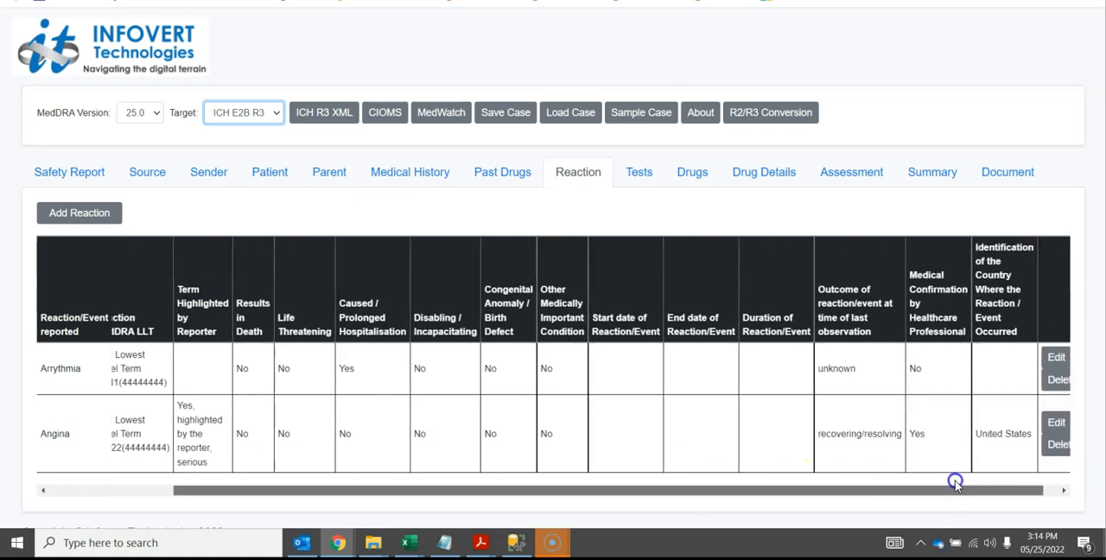
Review the Arrythmia reaction's seriousness criteria and other R3 fields, close it without saving, and set the target format to ICH E2B R2
click(1055, 357)
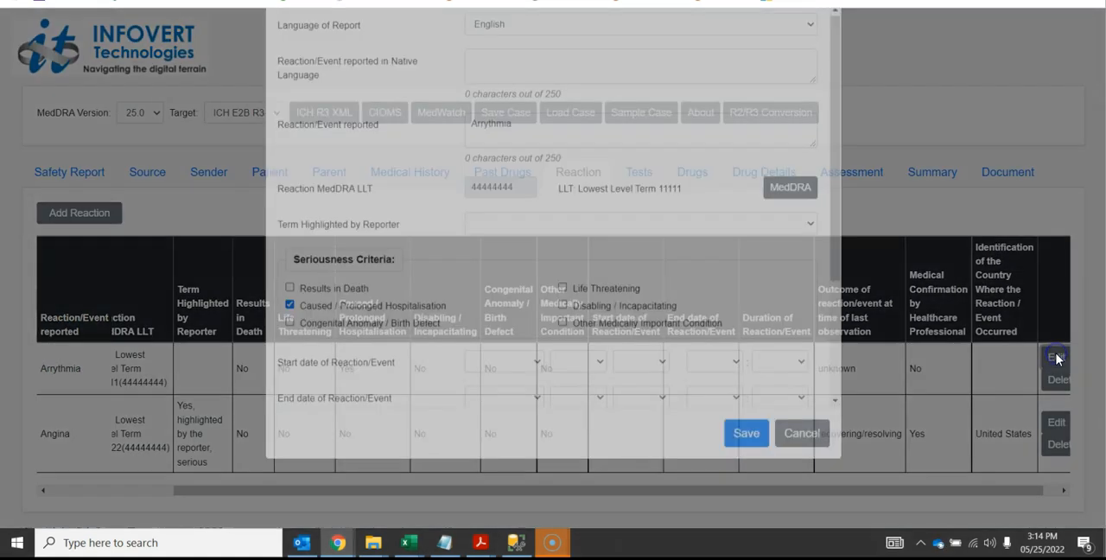
drag(829, 269, 832, 296)
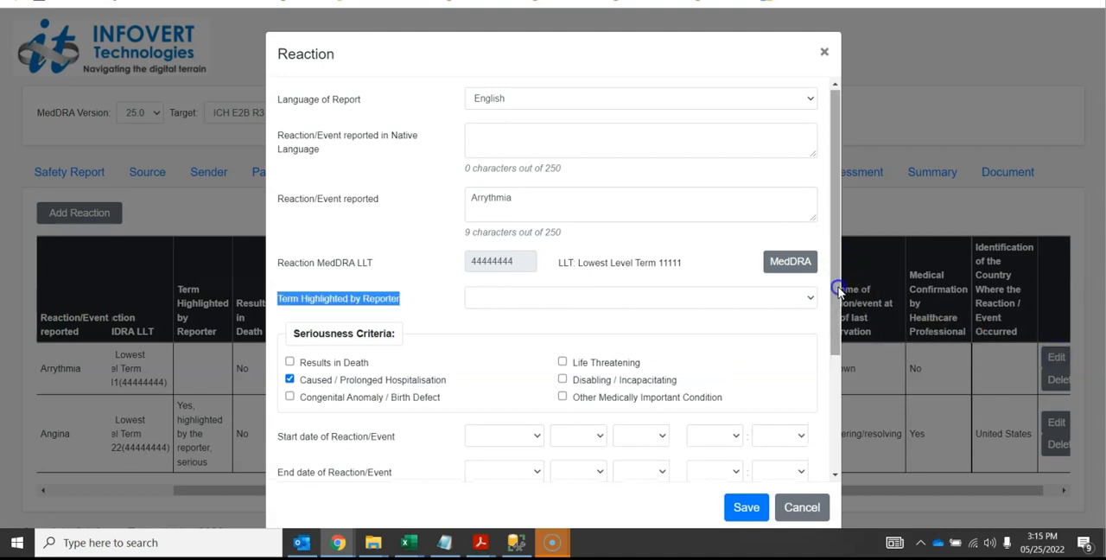
click(467, 367)
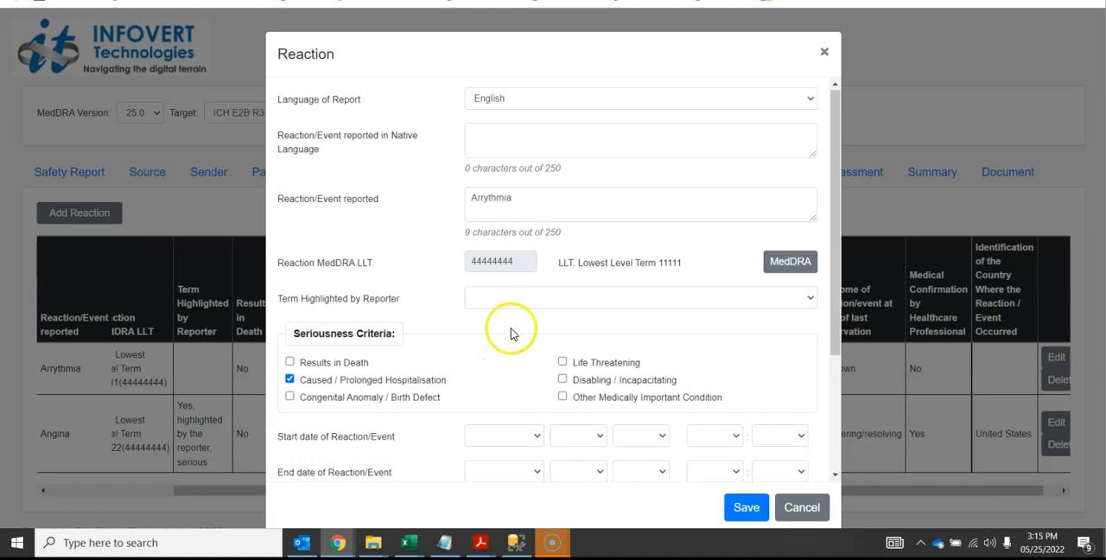
drag(832, 134, 843, 265)
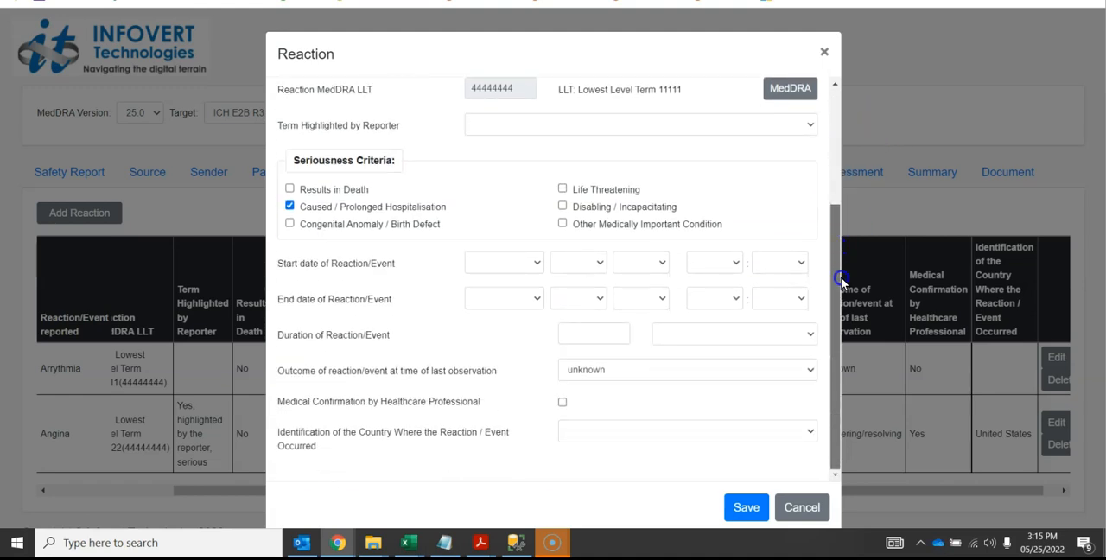
click(813, 509)
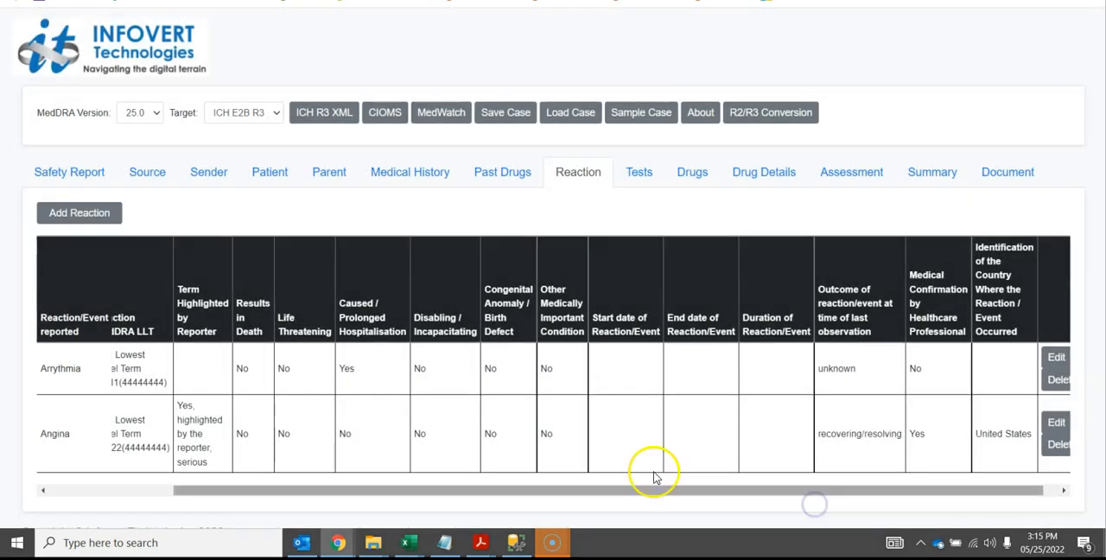
click(233, 110)
click(239, 127)
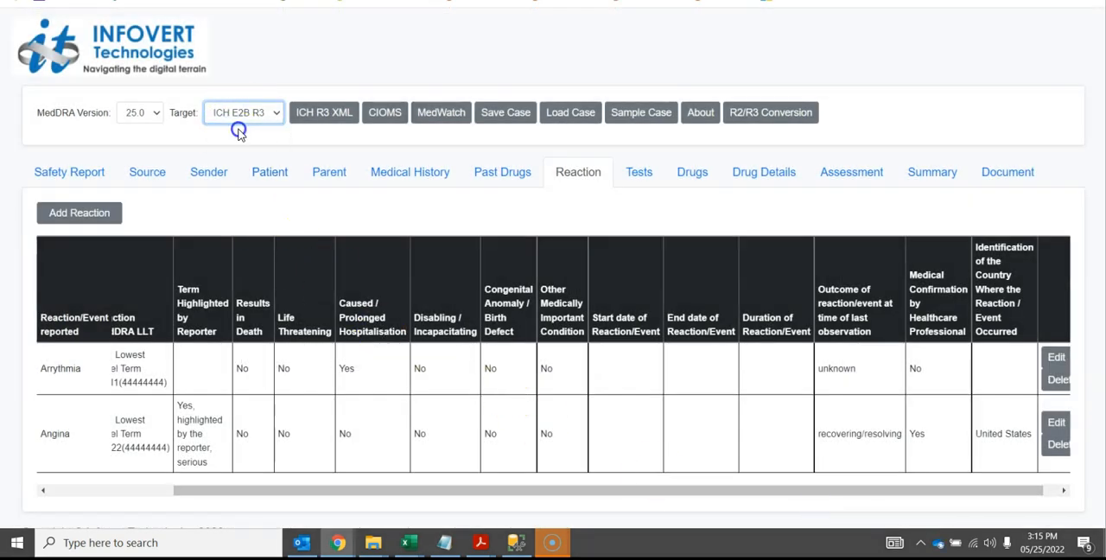
Open the test entry in the tests section, review its R2 fields, and close it without saving
click(637, 172)
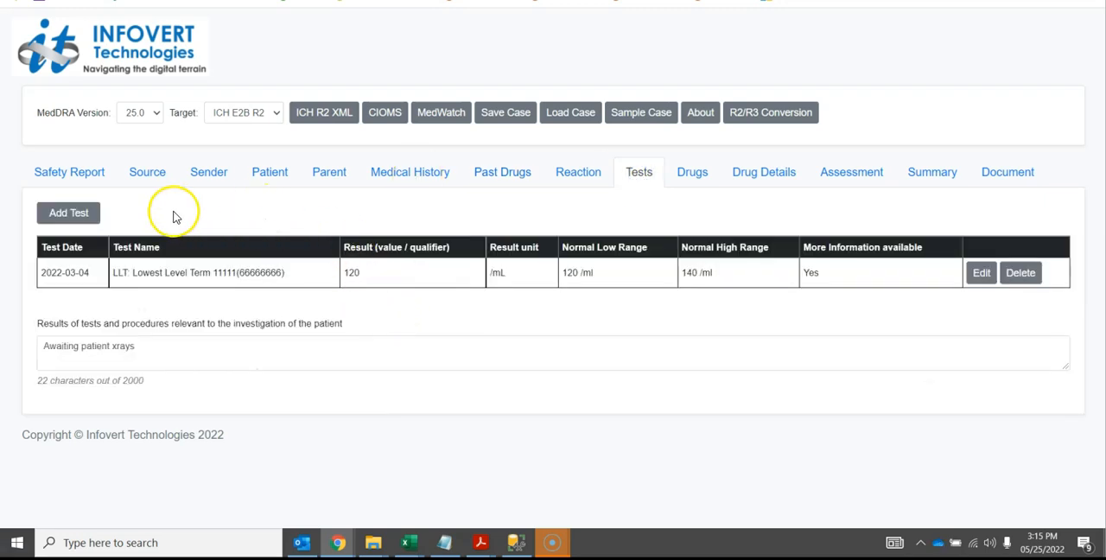
click(983, 273)
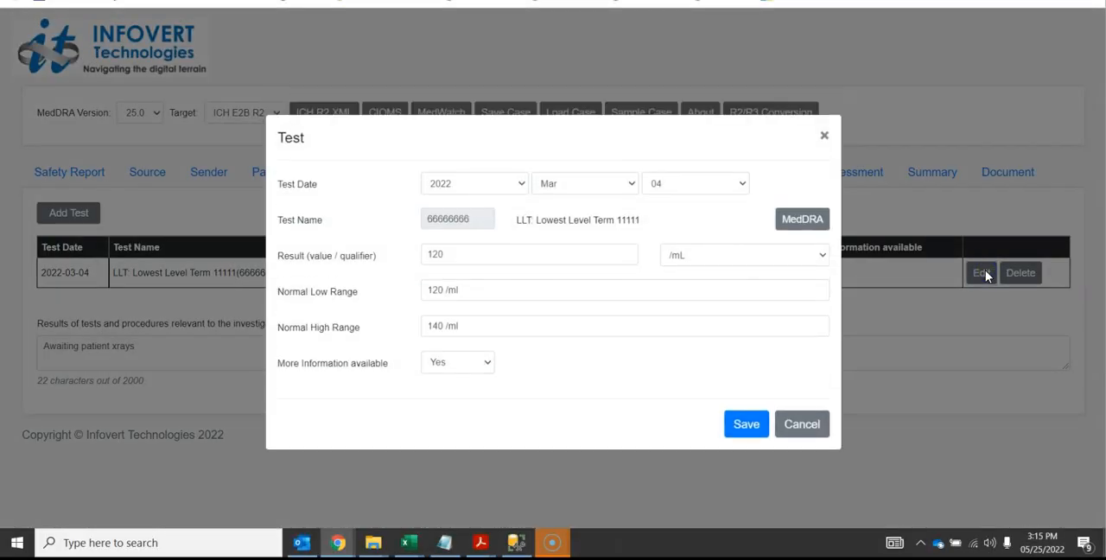
click(808, 424)
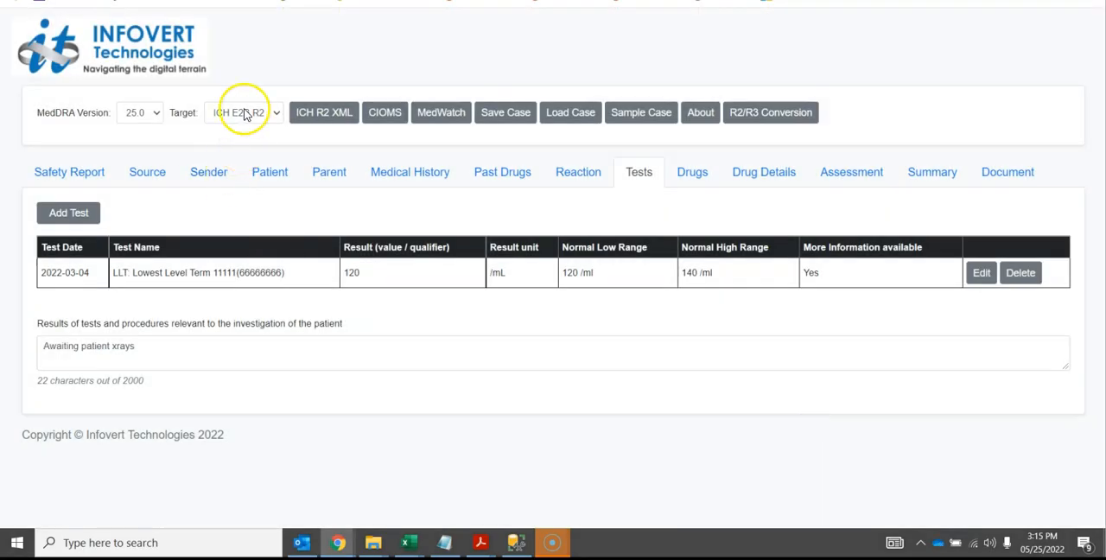
Switch the target format to ICH E2B R3, review the Complete Blood count test with trial text in its comments, and discard the edit
click(245, 112)
click(249, 140)
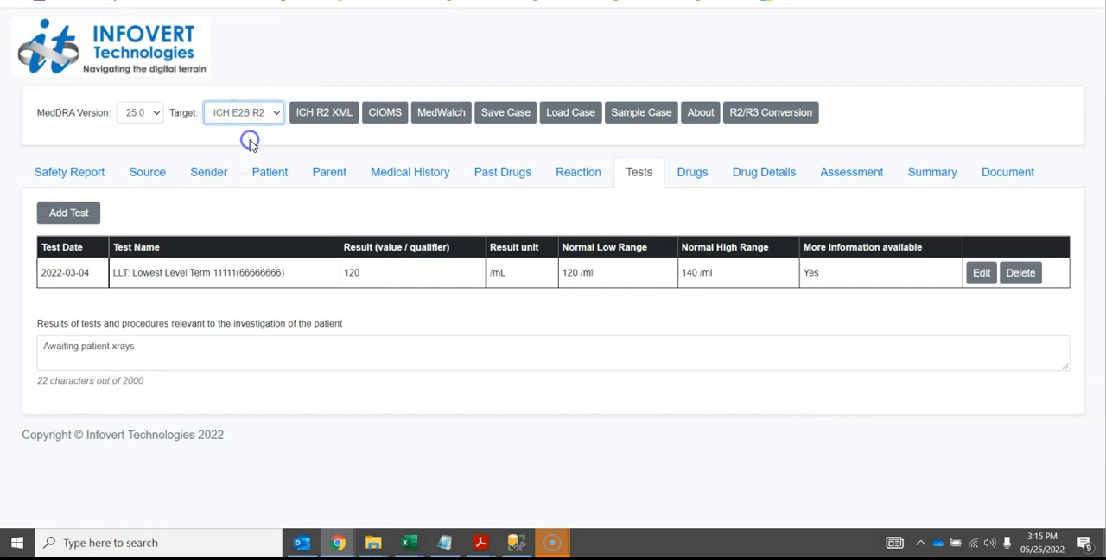
click(1025, 292)
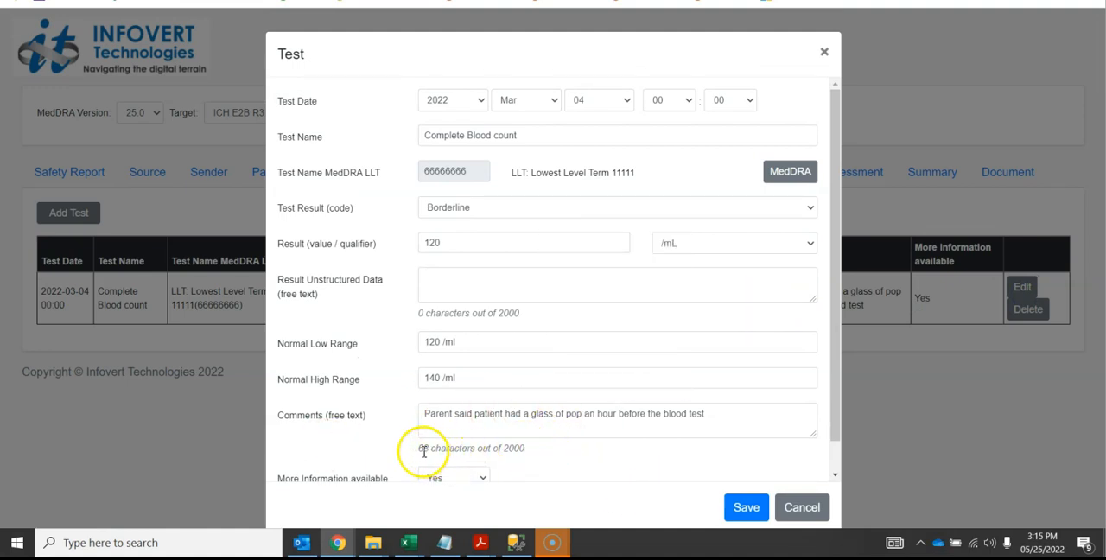
click(710, 414)
text(.)
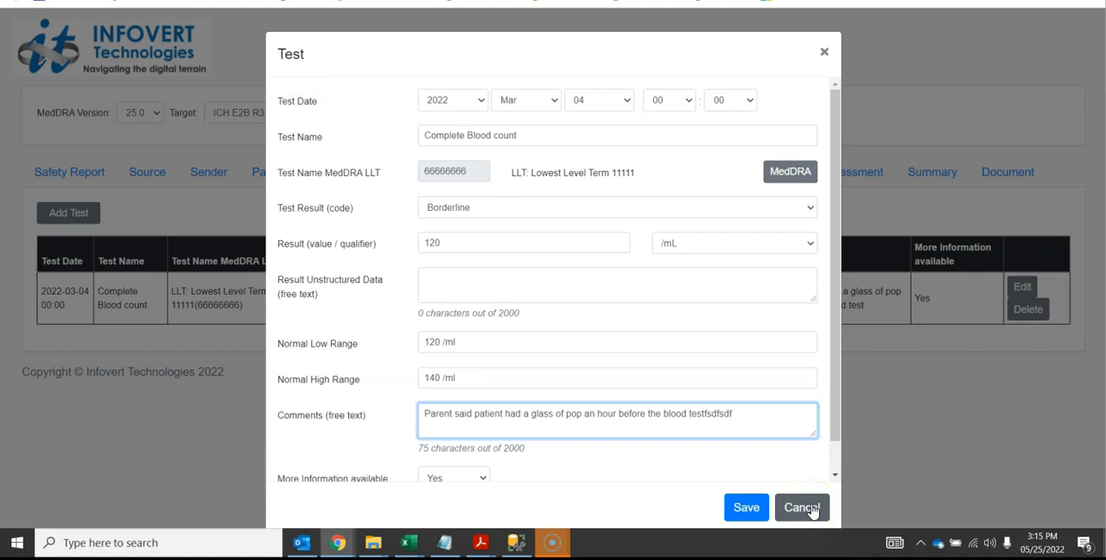
click(811, 509)
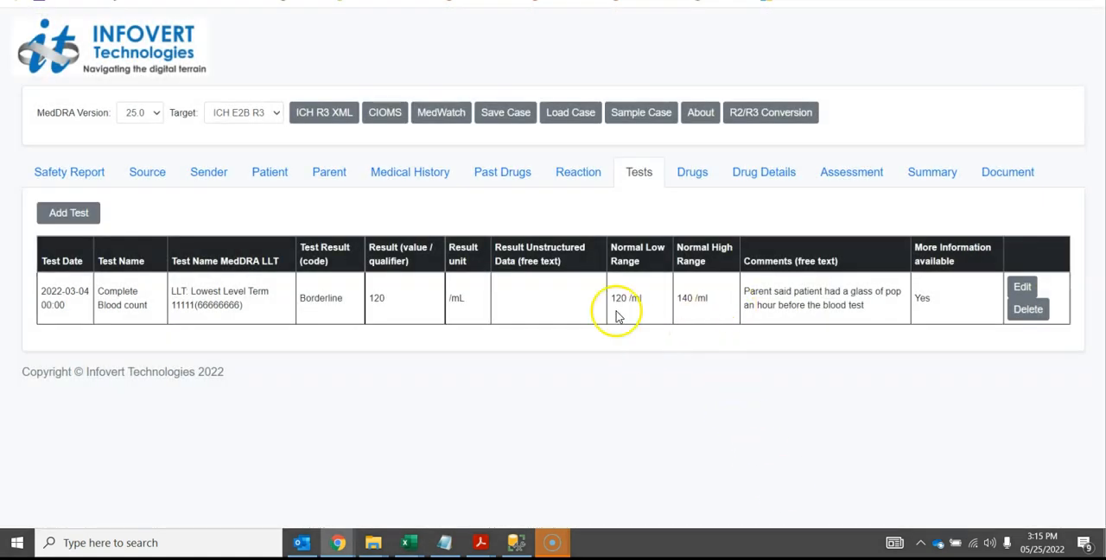
Set the target format back to ICH E2B R2 and review the drug and dosage tables in the drugs section
click(246, 113)
click(252, 130)
click(690, 175)
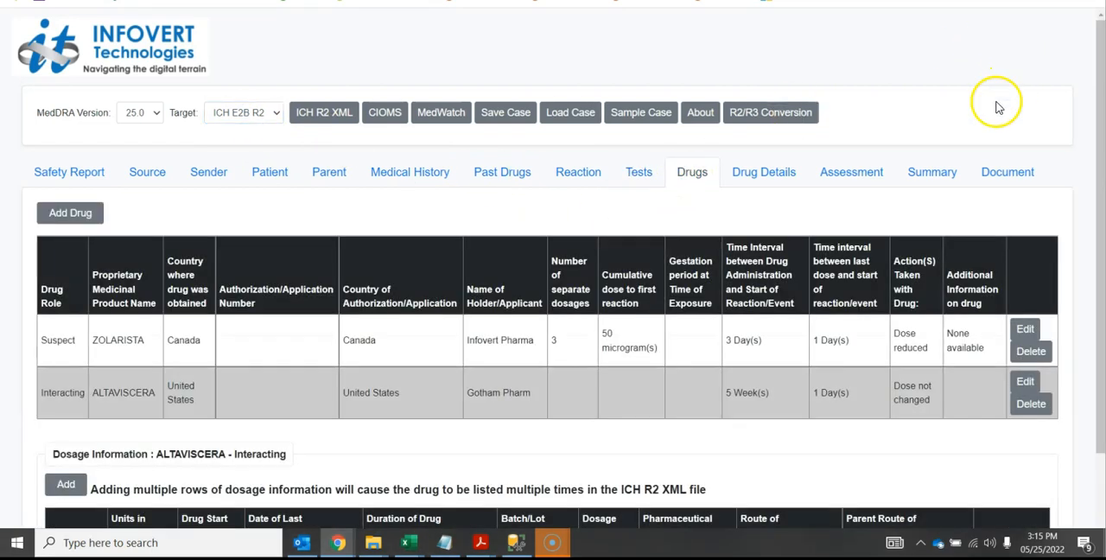
drag(1099, 92, 1101, 148)
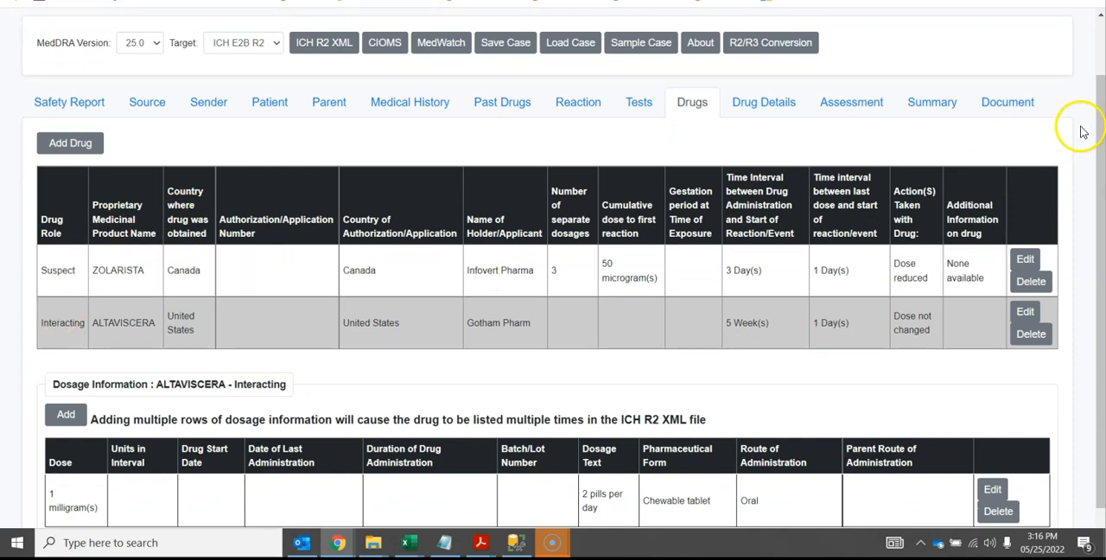
drag(1102, 122, 1101, 158)
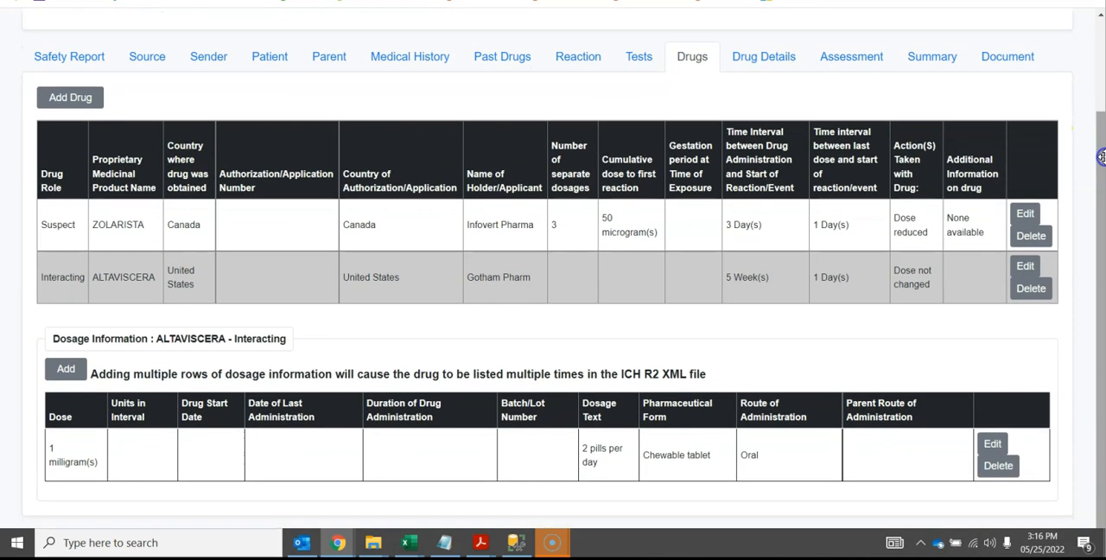
Review ZOLARISTA's R2 fields and action-taken options without saving, and compare the dosage information of ALTAVISCERA and ZOLARISTA
click(1021, 213)
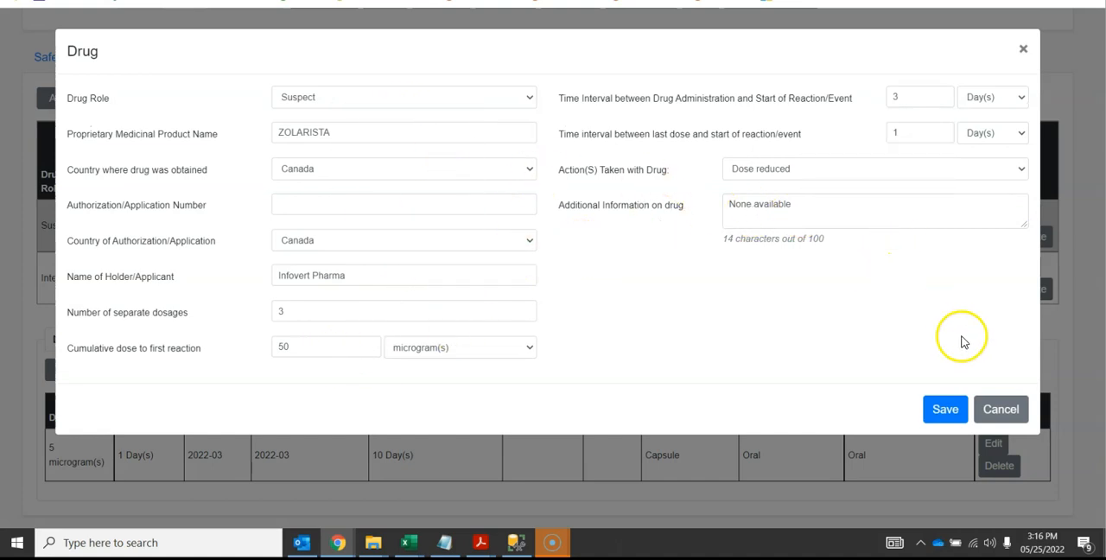
click(873, 179)
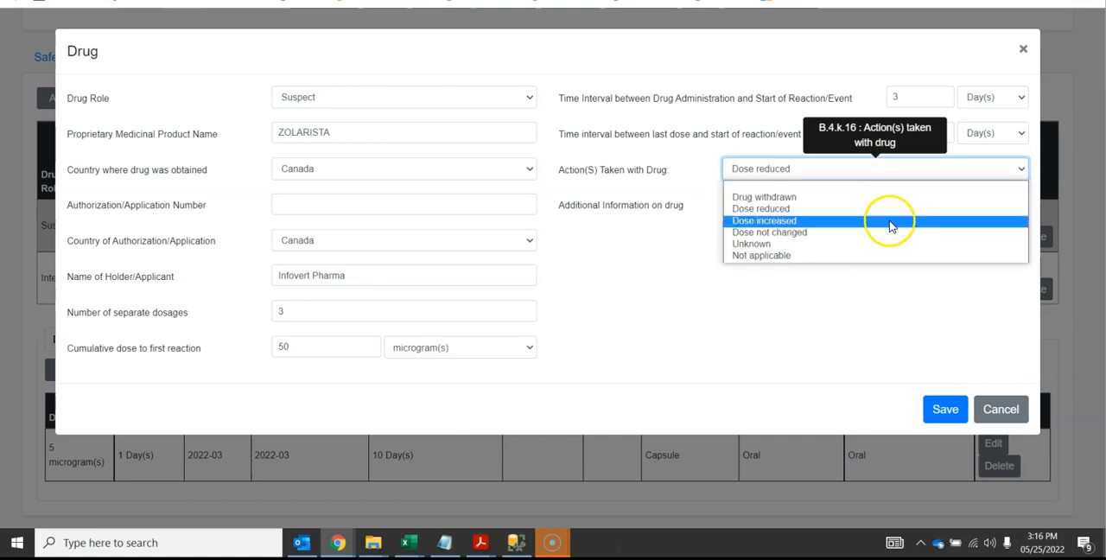
click(903, 328)
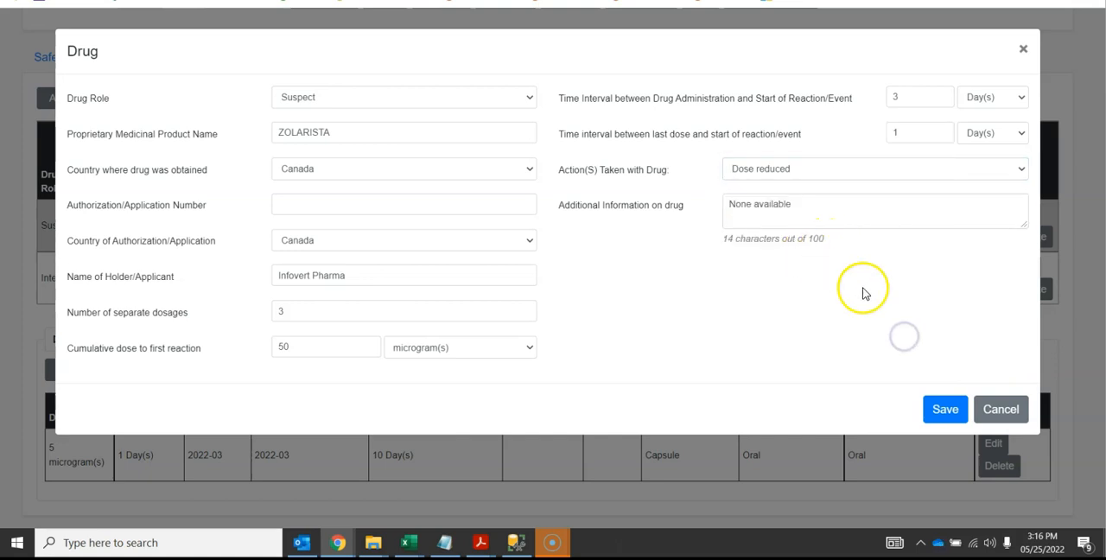
click(998, 409)
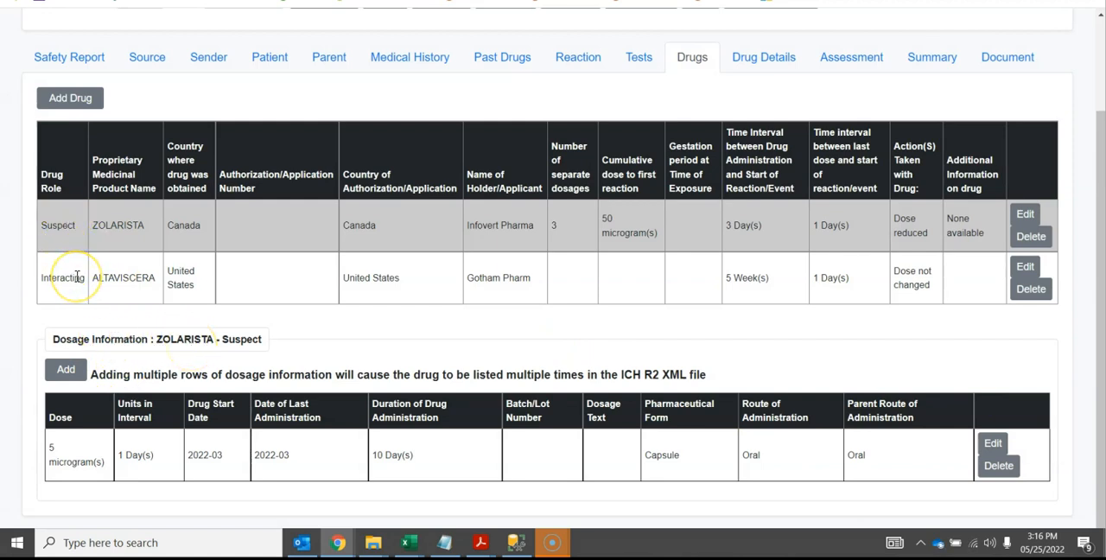
click(130, 277)
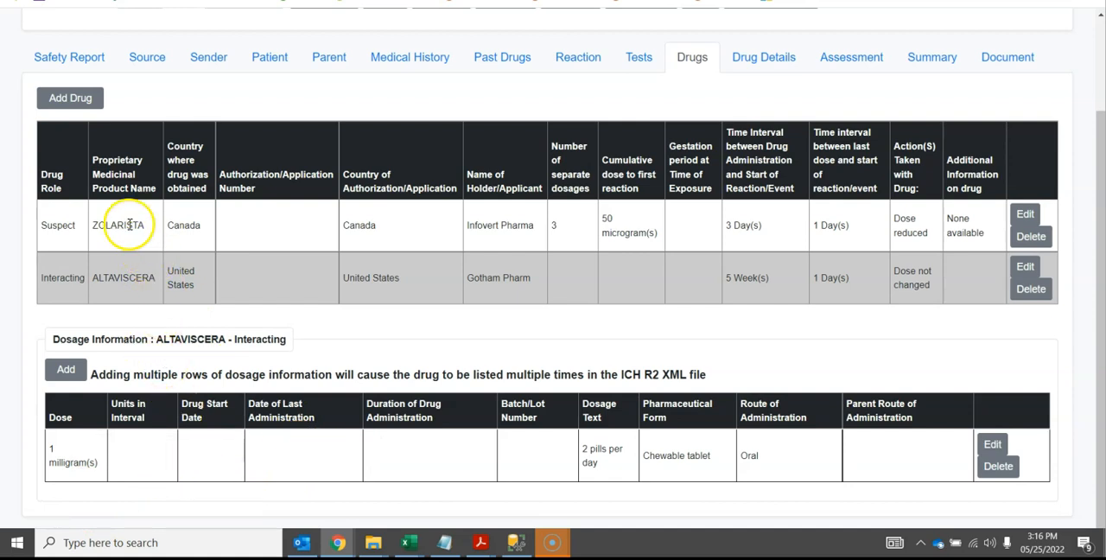
click(130, 224)
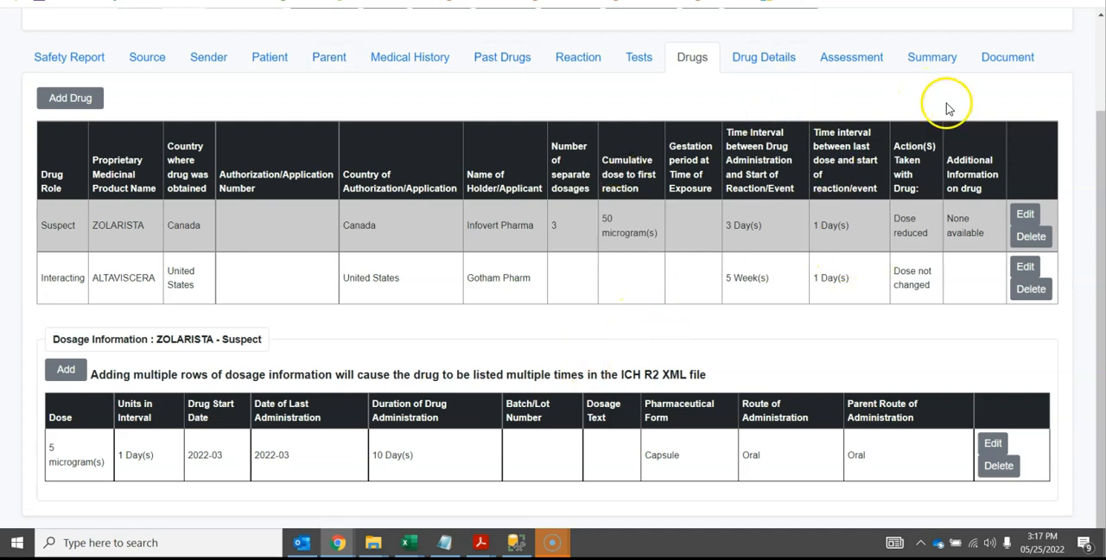
Switch the target format to ICH E2B R3 and save ZOLARISTA with Occupational Exposure and Off label use as coded additional information
drag(1101, 173, 1101, 93)
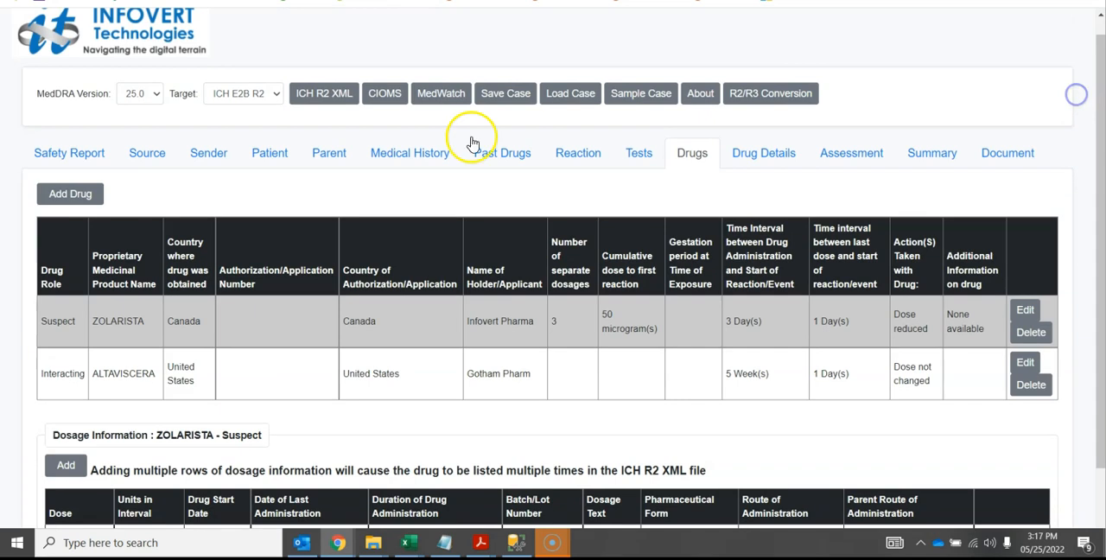
click(268, 95)
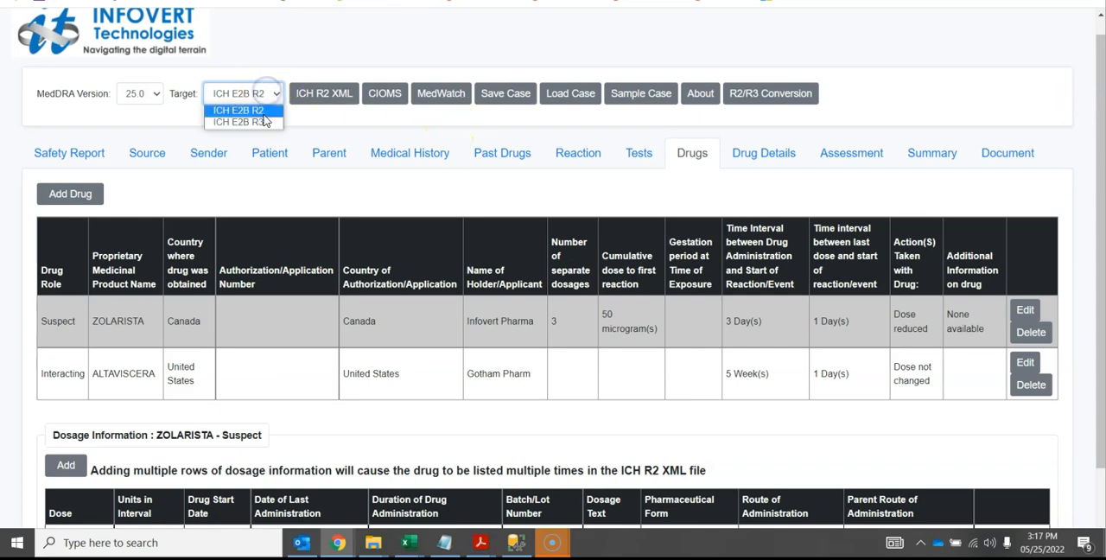
click(264, 122)
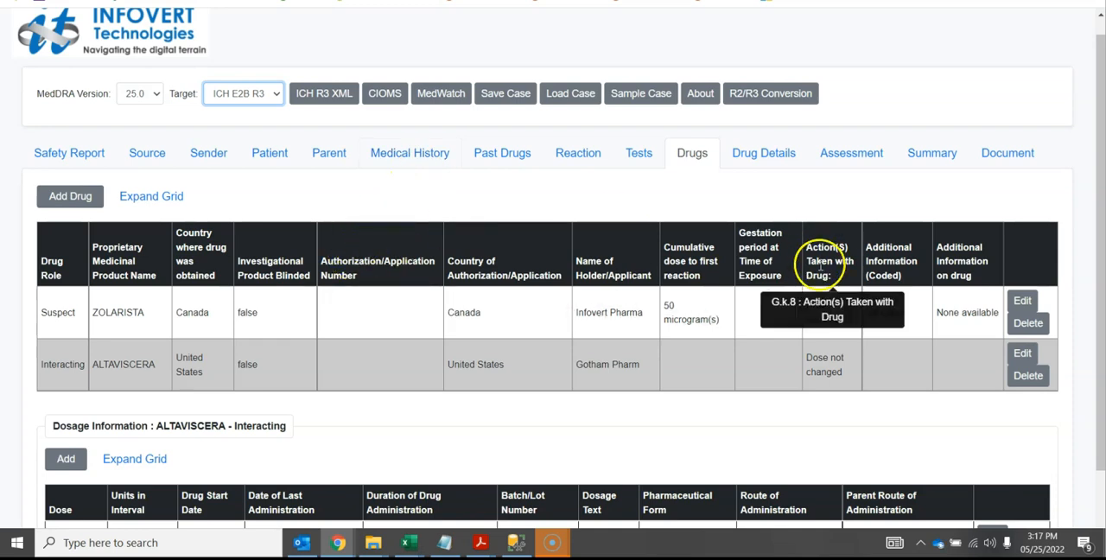
click(1022, 301)
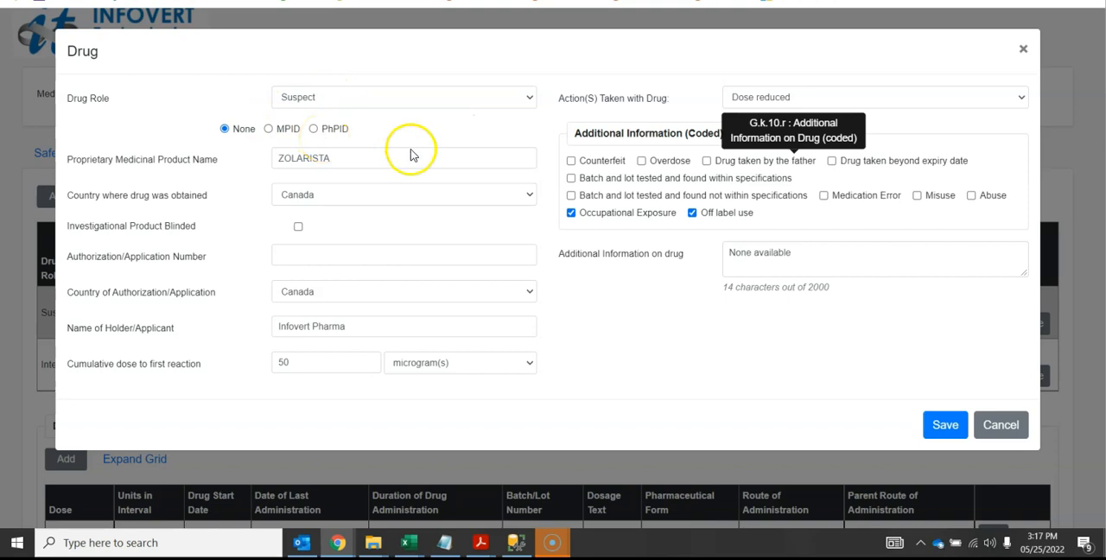
click(947, 429)
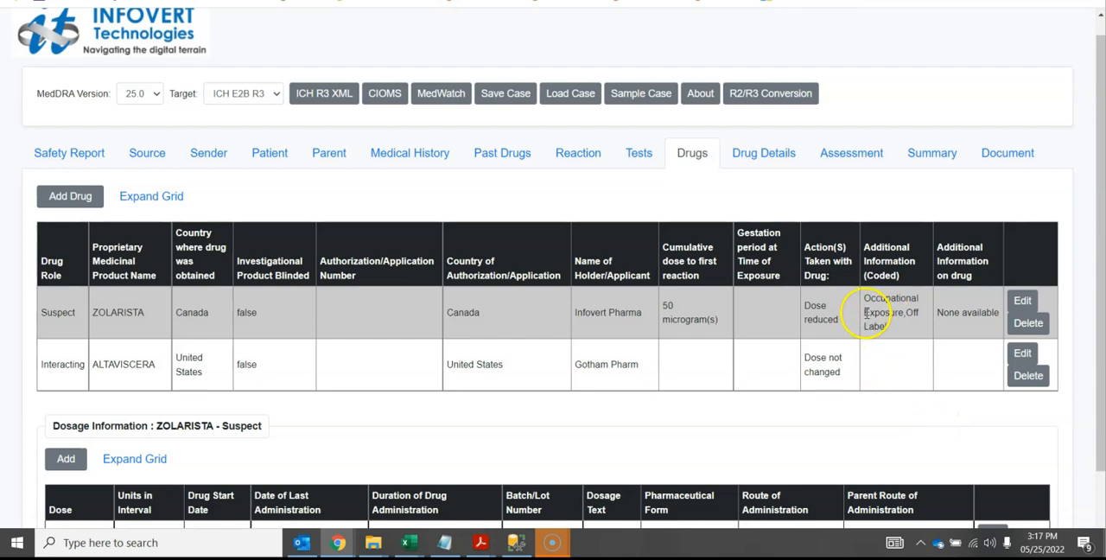
Review ZOLARISTA's coded information in the drugs grid, and expand and collapse the grid to view its MPID and PhPID columns
drag(864, 298, 876, 320)
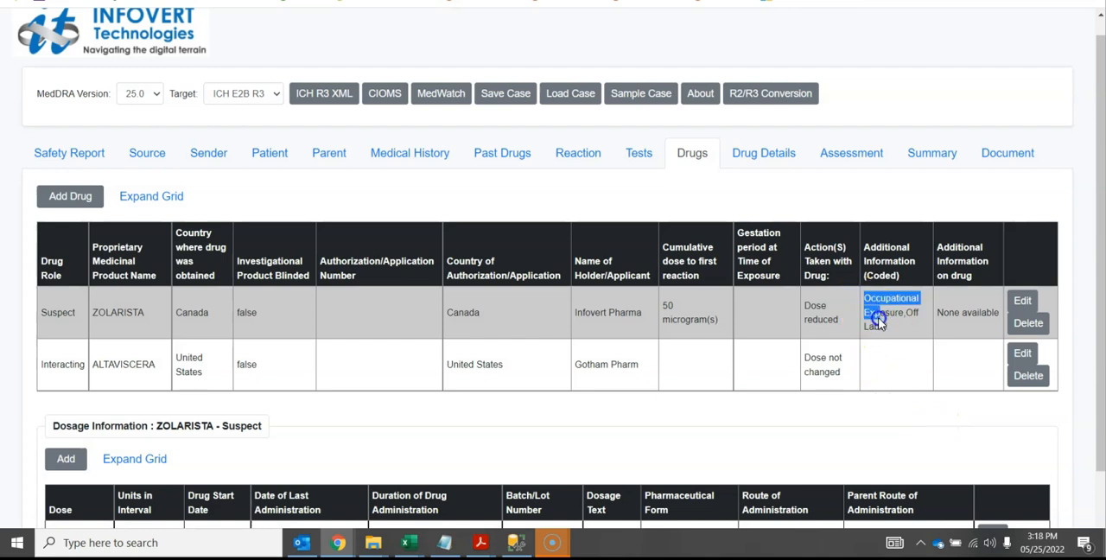
click(158, 197)
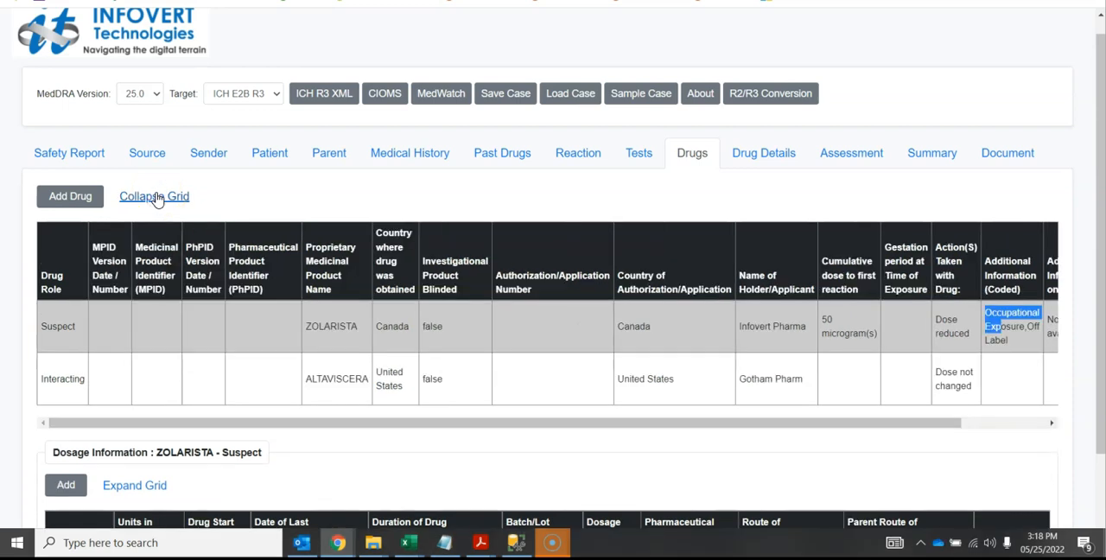
click(156, 199)
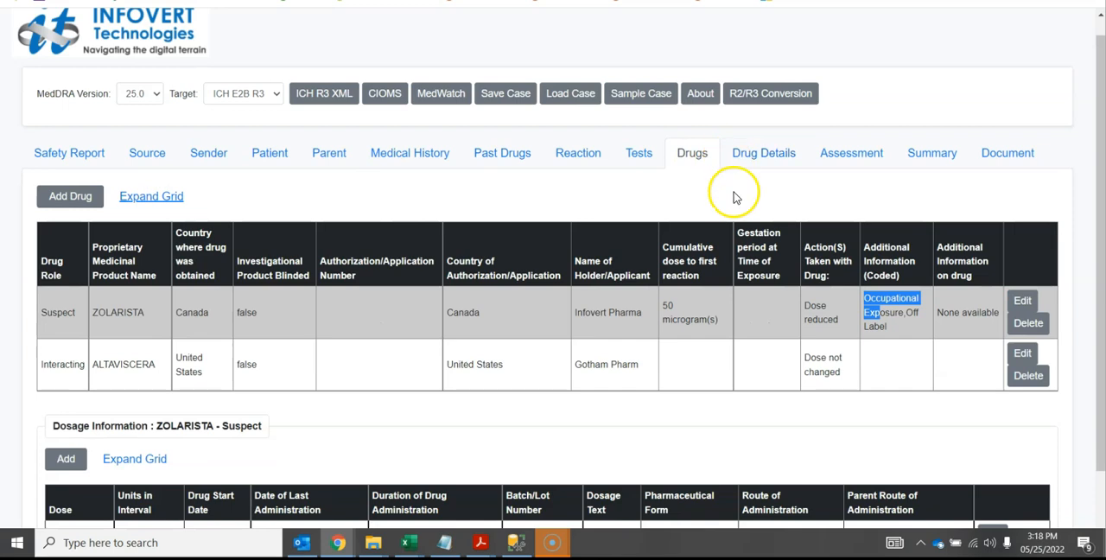
Expand ZOLARISTA's dosage grid, review the TermID columns for dose form and administration routes, and collapse it again
scroll(1097, 216, down, 1)
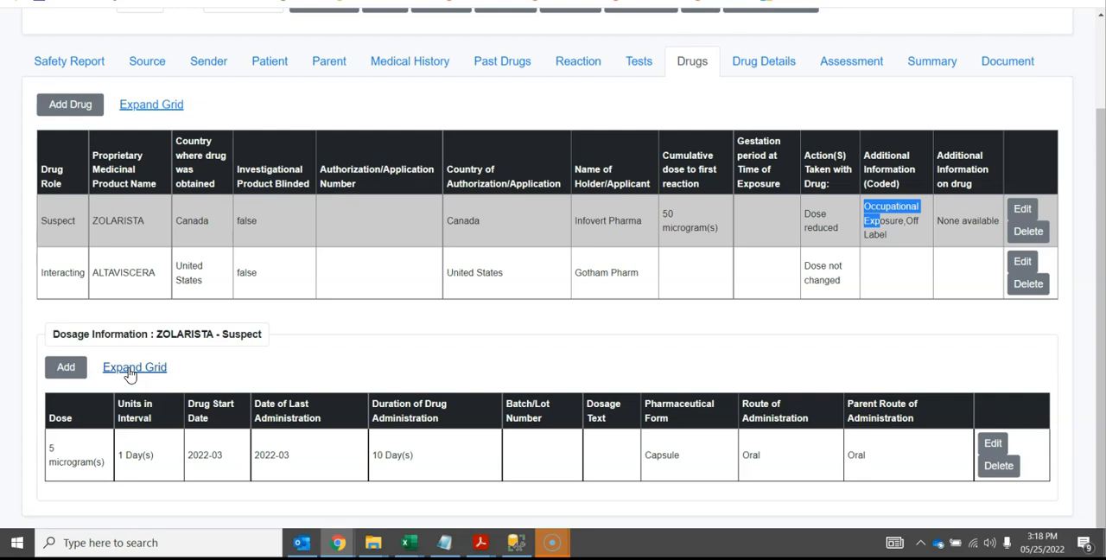
click(130, 367)
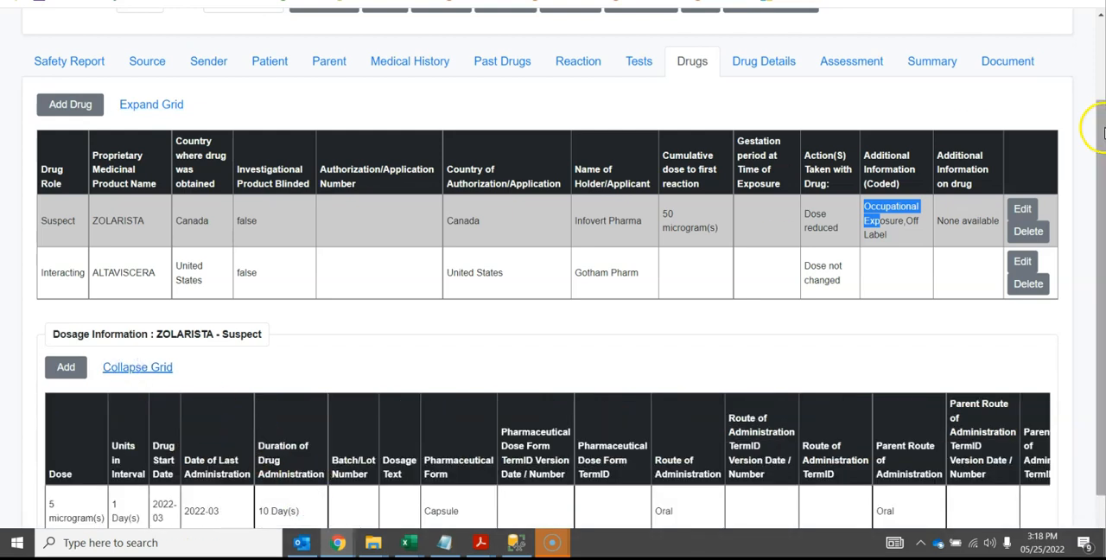
scroll(1101, 130, down, 1)
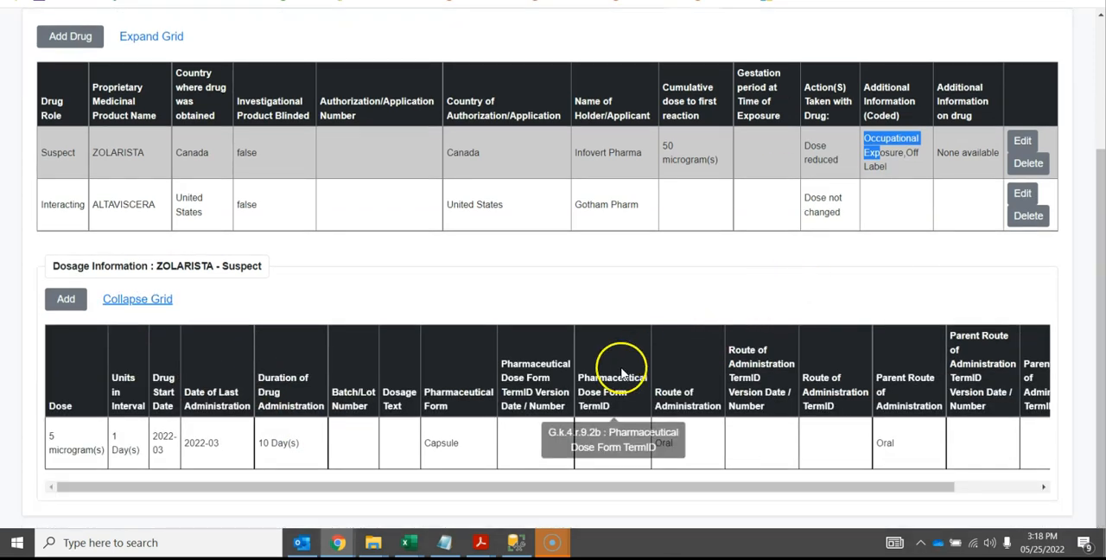
drag(502, 392, 549, 392)
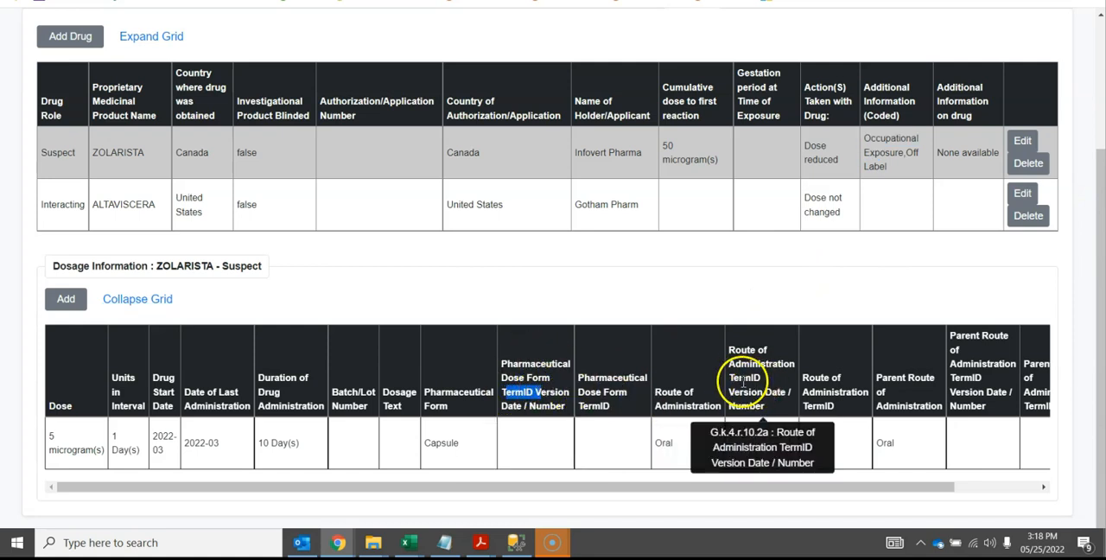
drag(729, 378, 746, 380)
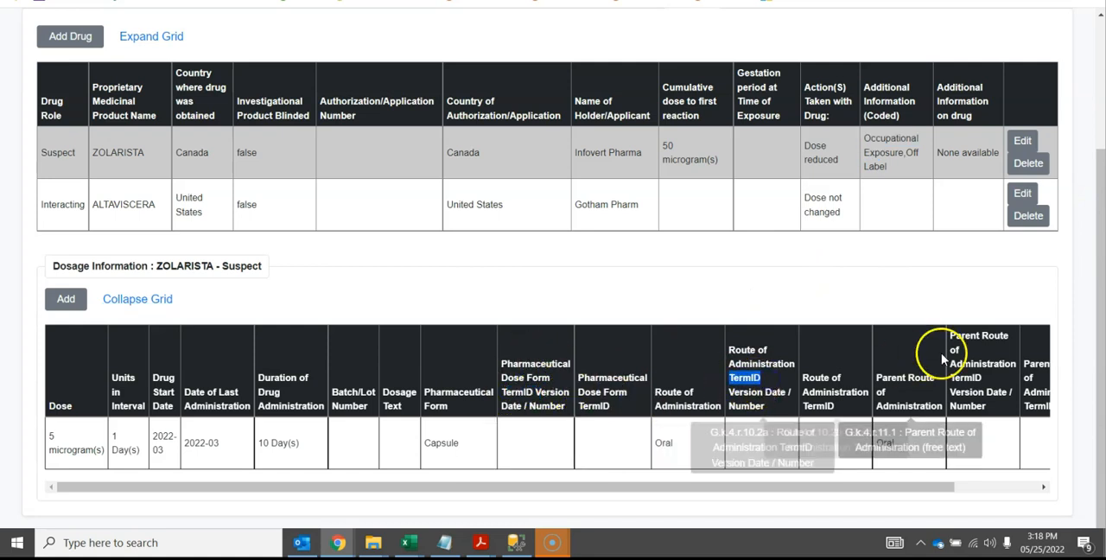
drag(950, 378, 981, 378)
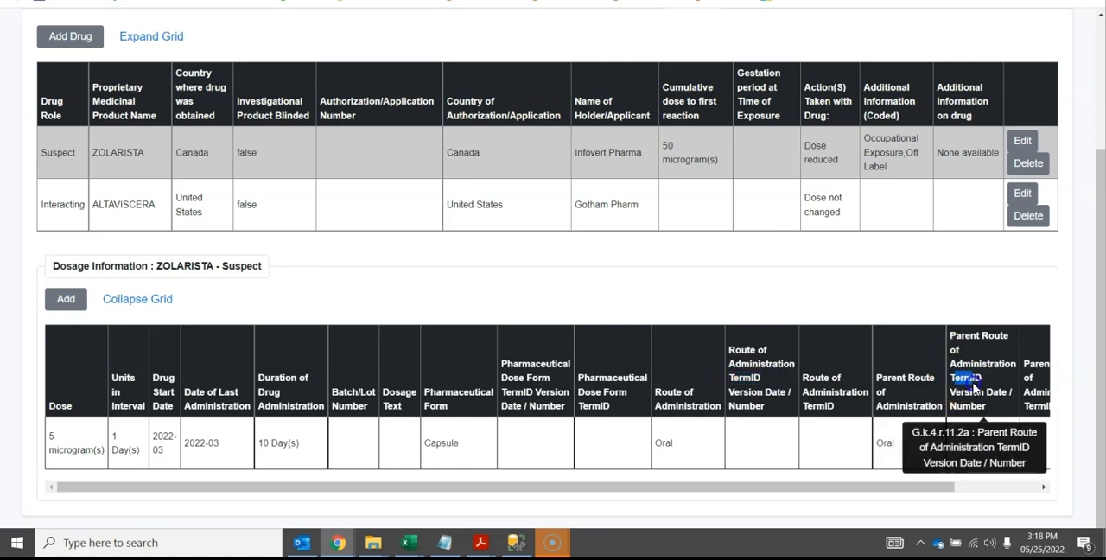
click(160, 298)
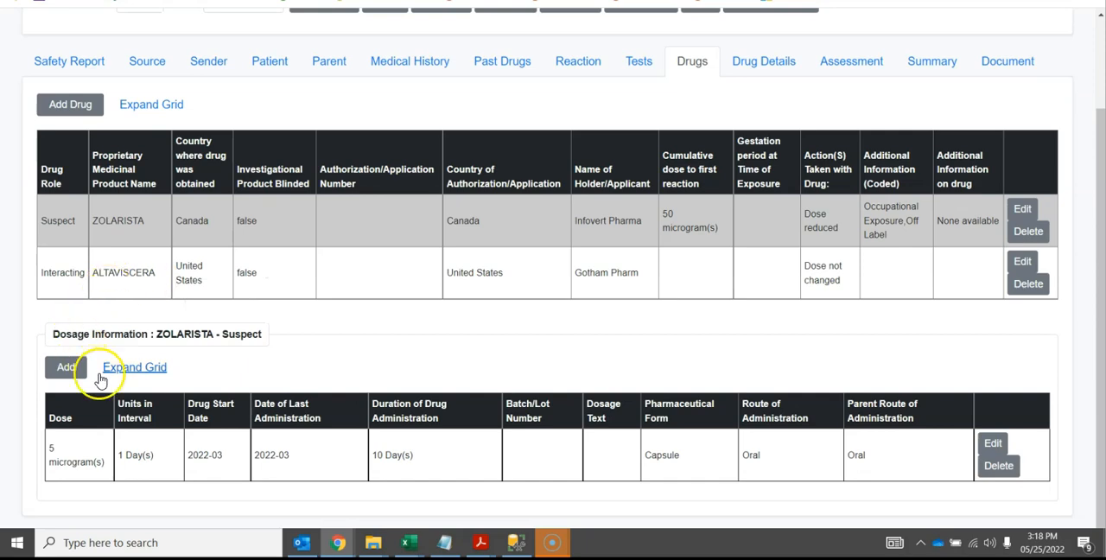
Open a blank dosage entry for ZOLARISTA, review its fields including the dose form TermID version, and close it without saving
click(73, 369)
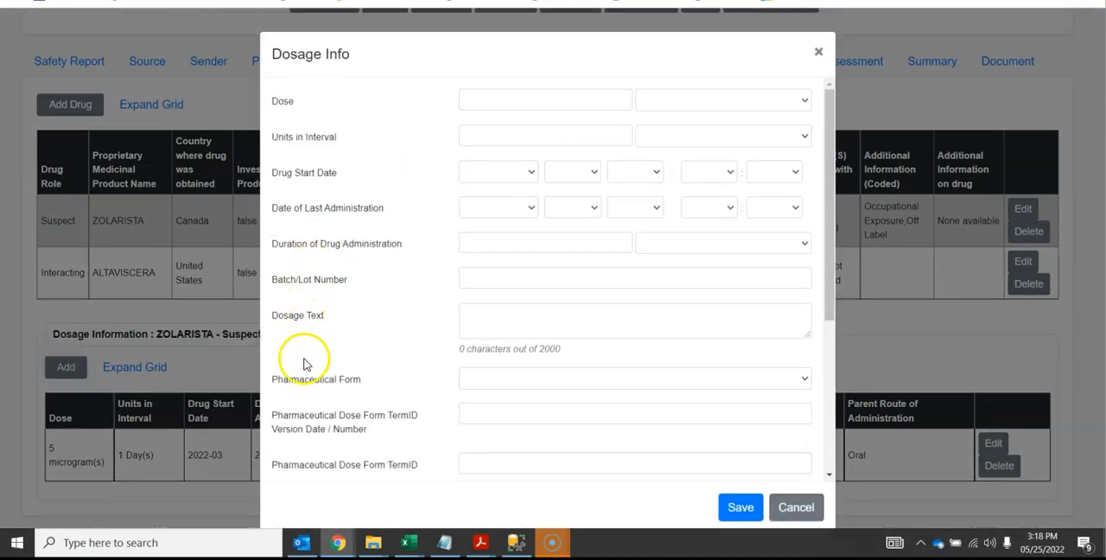
drag(299, 414, 333, 433)
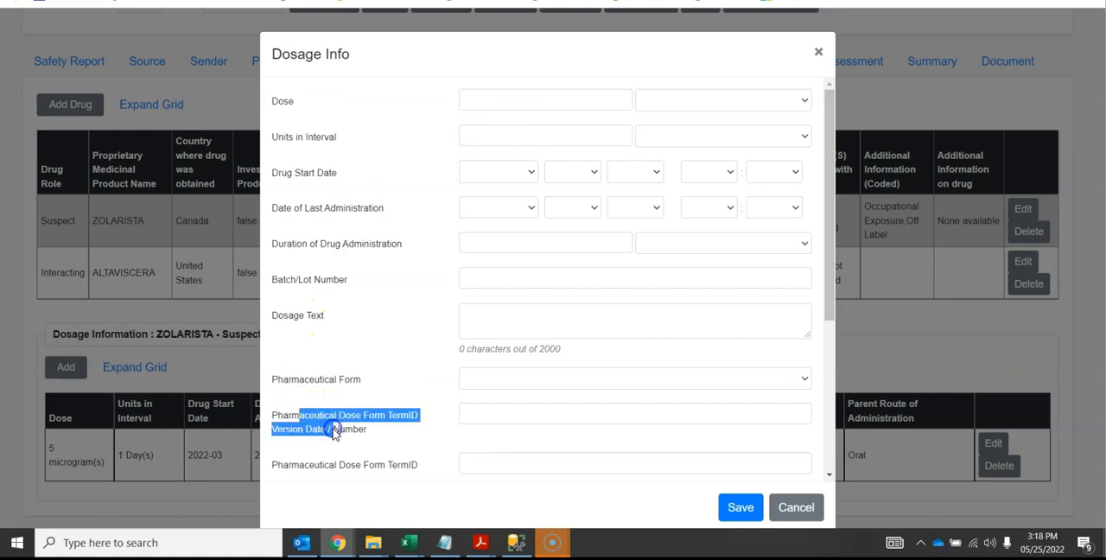
click(788, 510)
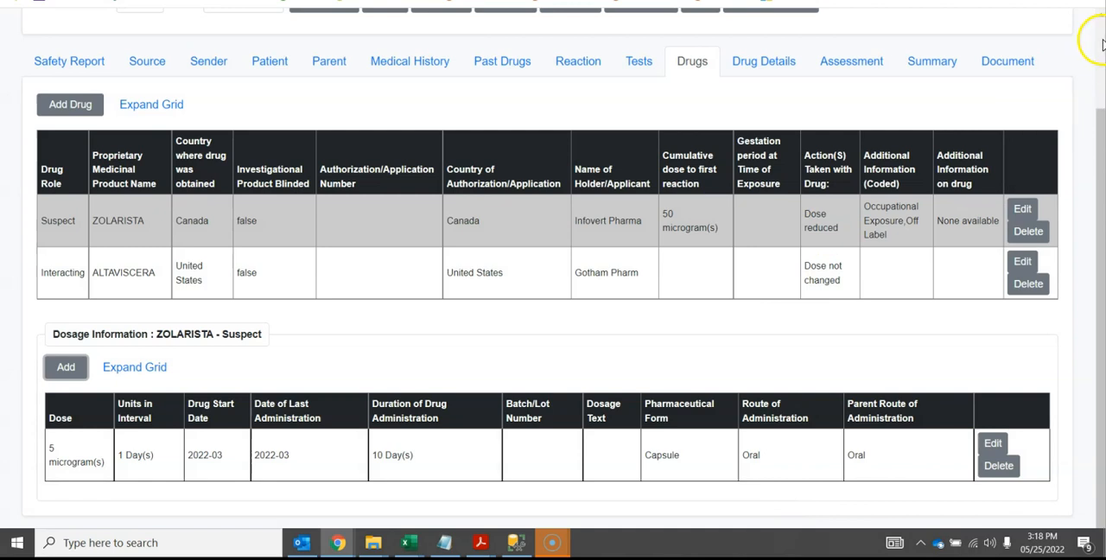
scroll(1101, 43, up, 2)
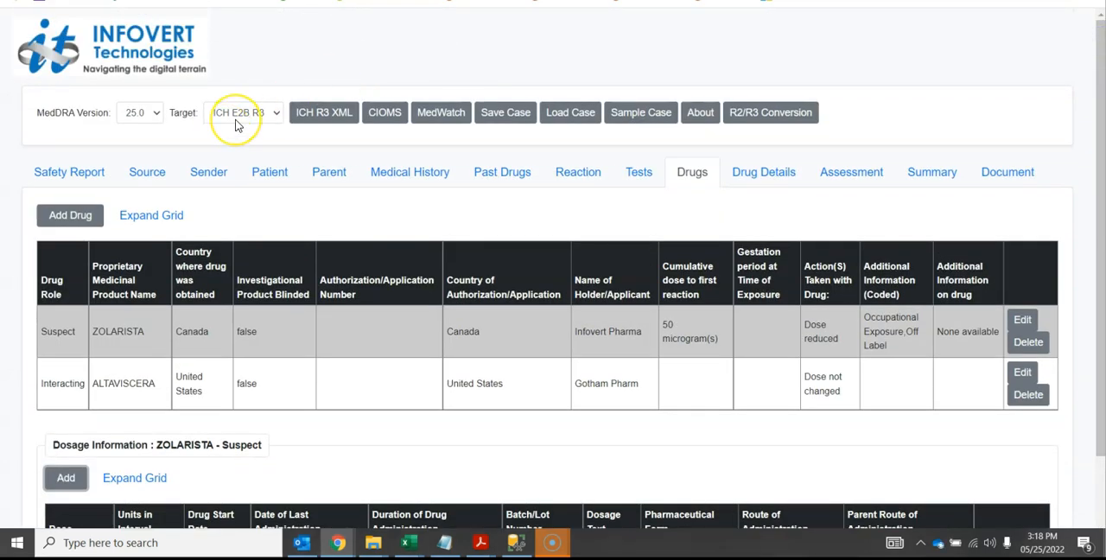
Switch the target format to ICH E2B R2 and load ZOLARISTA (Suspect) in the Drug Details section
click(238, 114)
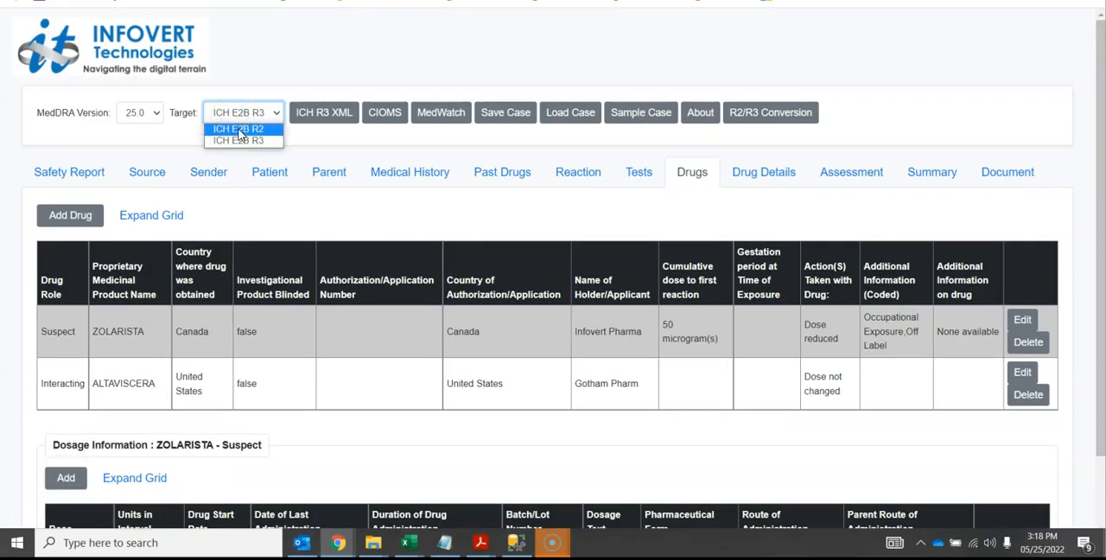
click(238, 129)
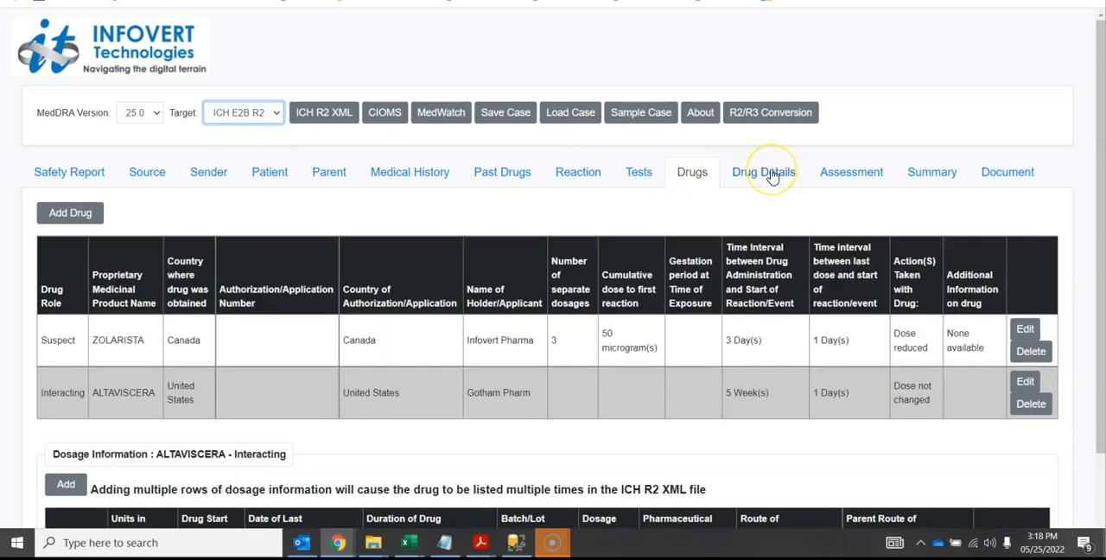
click(763, 172)
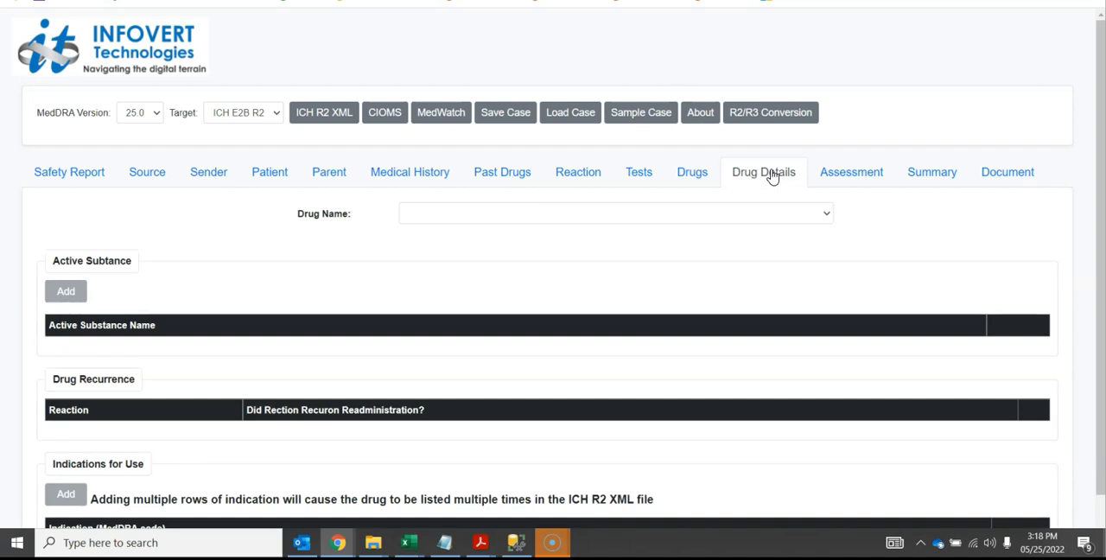
click(682, 217)
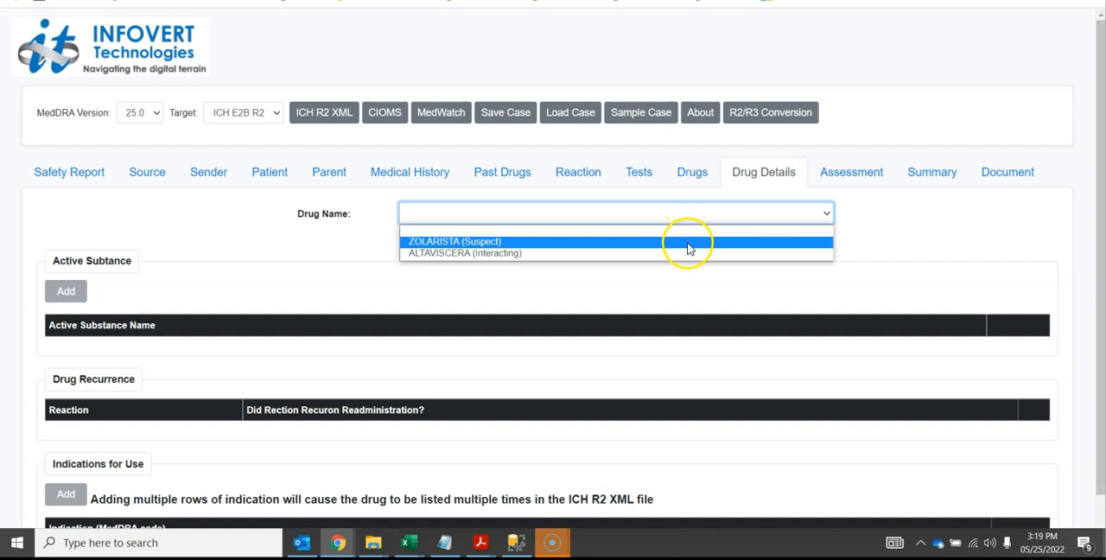
click(687, 242)
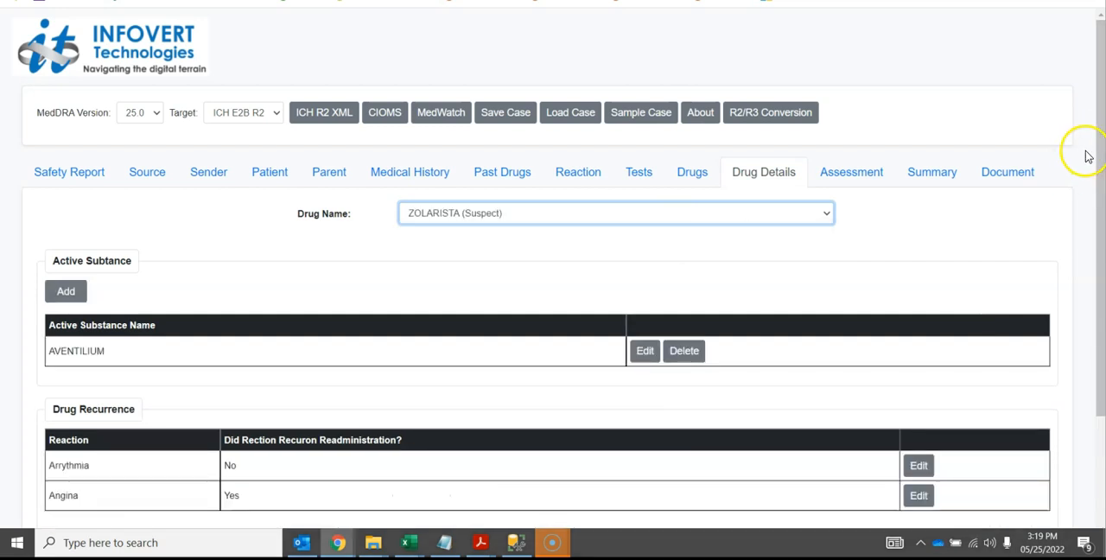
Review ZOLARISTA's R2 active substance, drug recurrence and indication grids, including the note about adding multiple indication rows
drag(1101, 149, 1102, 182)
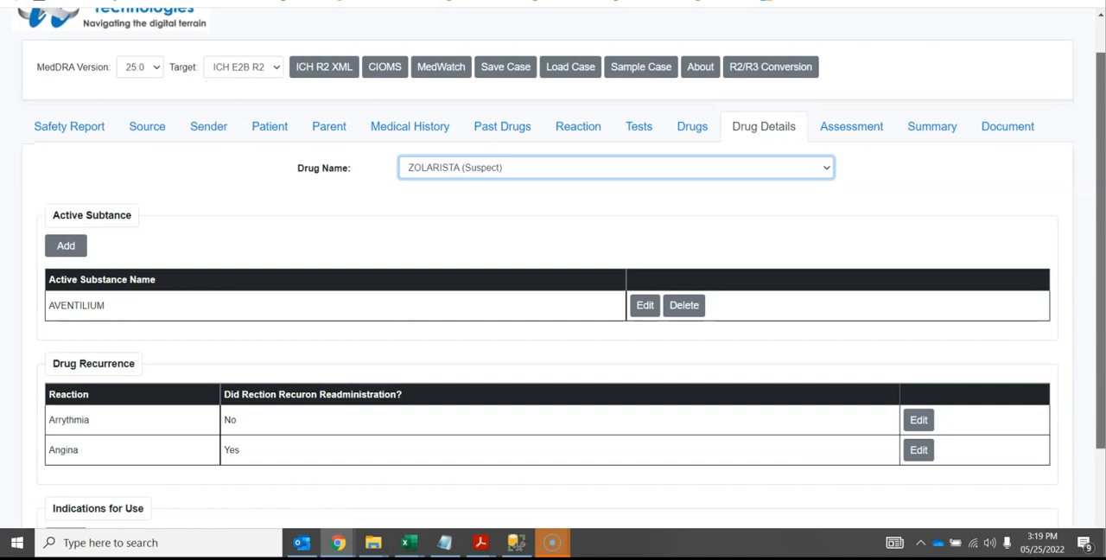
drag(1102, 182, 1101, 246)
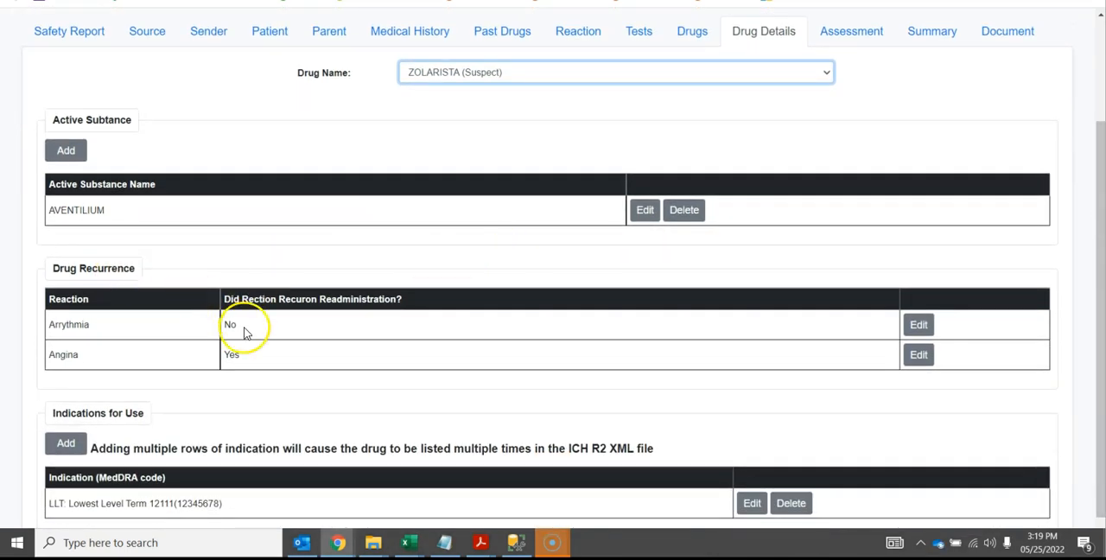
mouse_move(295, 302)
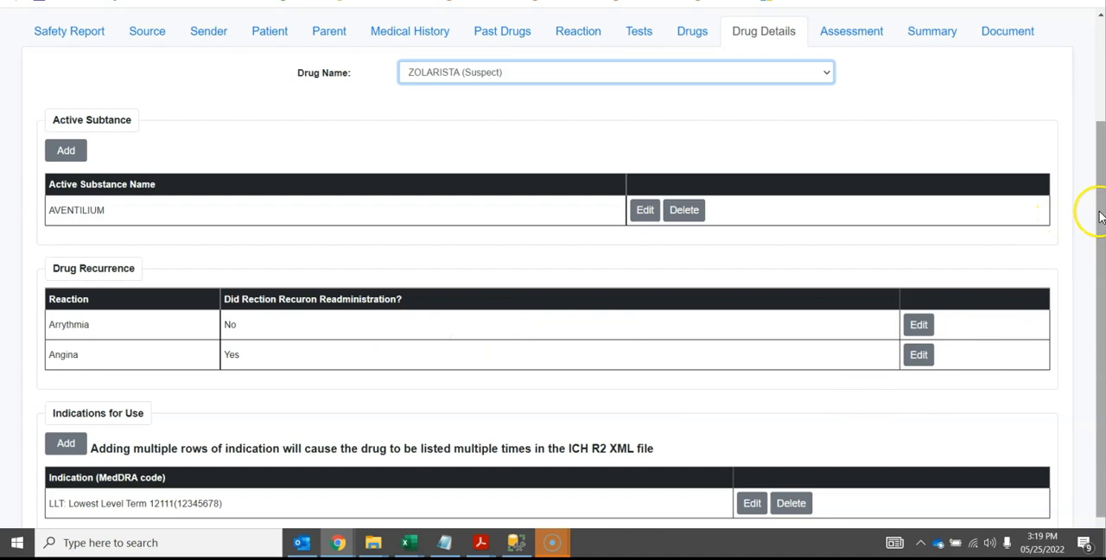
scroll(1097, 214, down, 1)
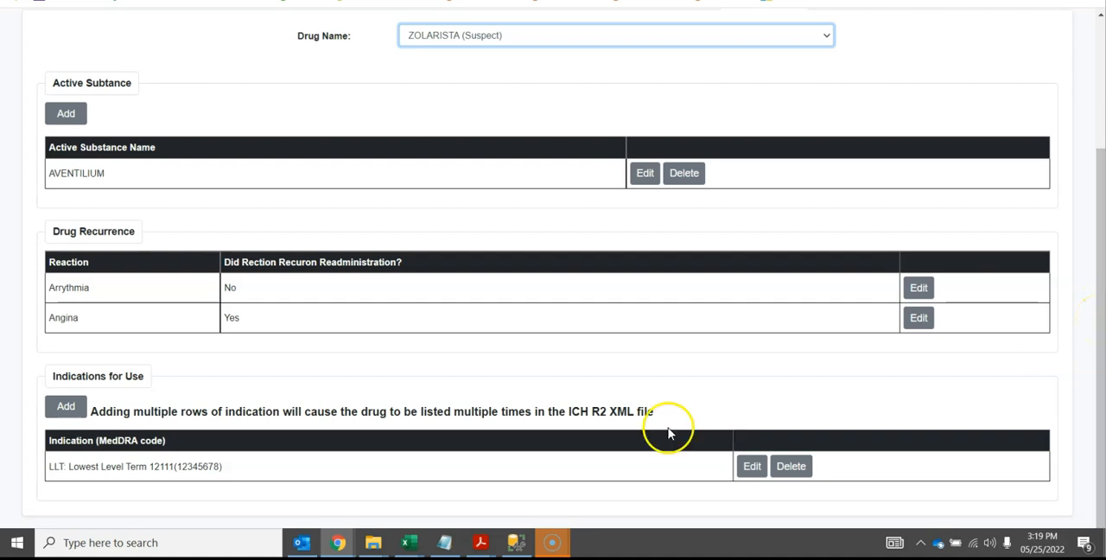
drag(536, 419, 944, 301)
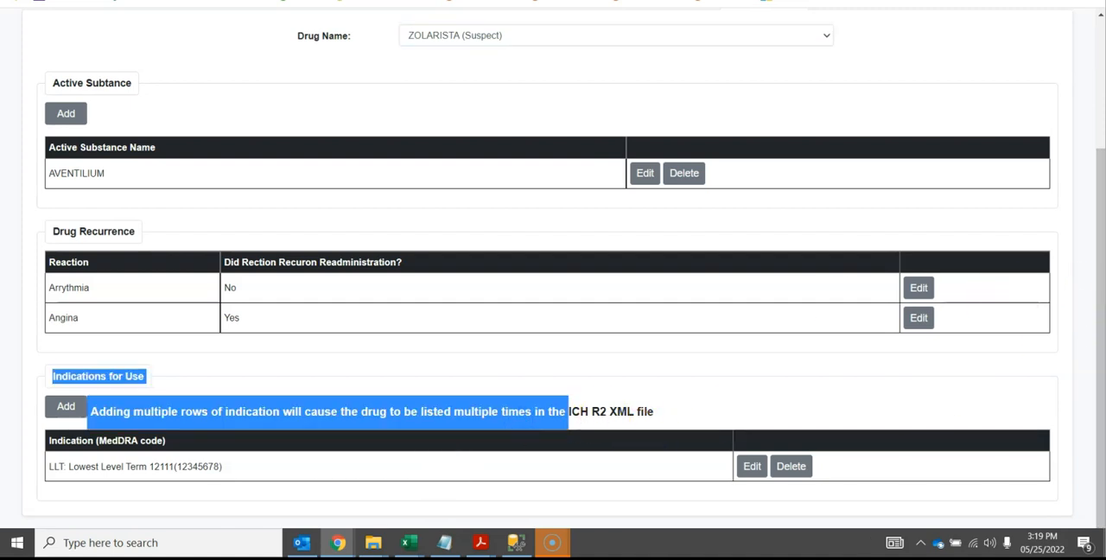
Switch the target format to ICH E2B R3 and reload ZOLARISTA (Suspect) in the drug details
drag(1102, 276, 1054, 127)
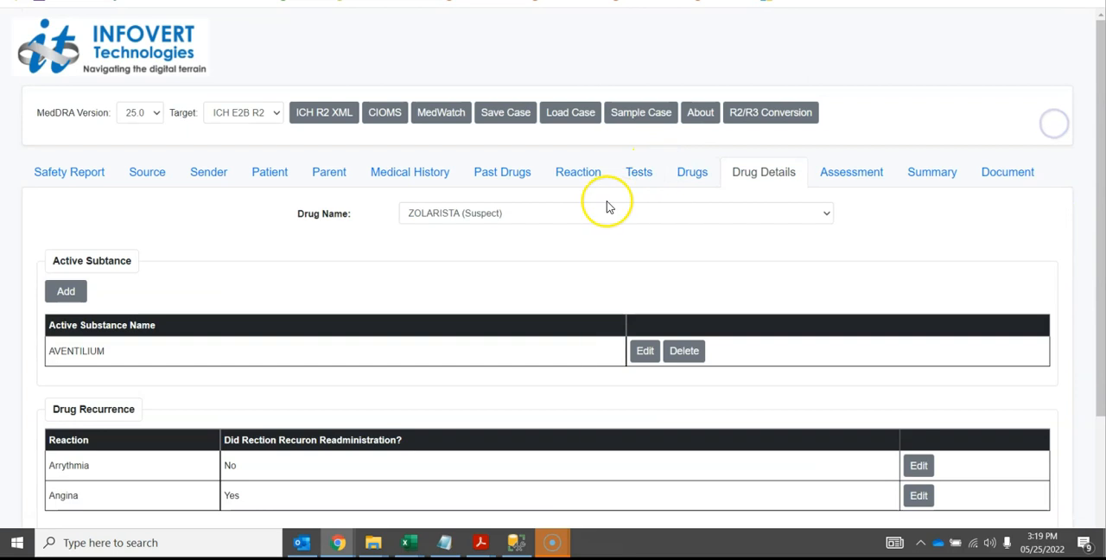
click(236, 119)
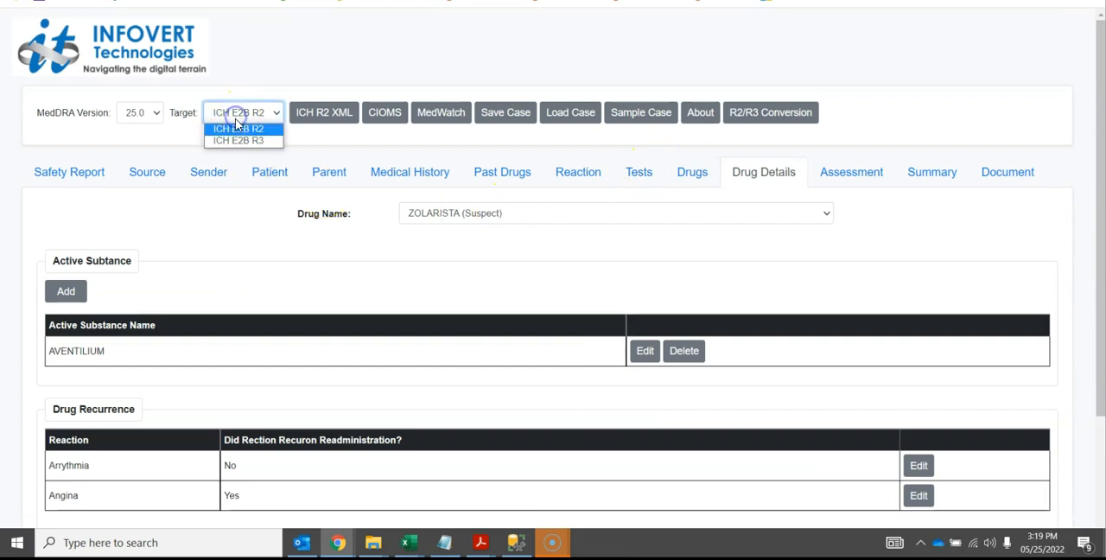
click(243, 142)
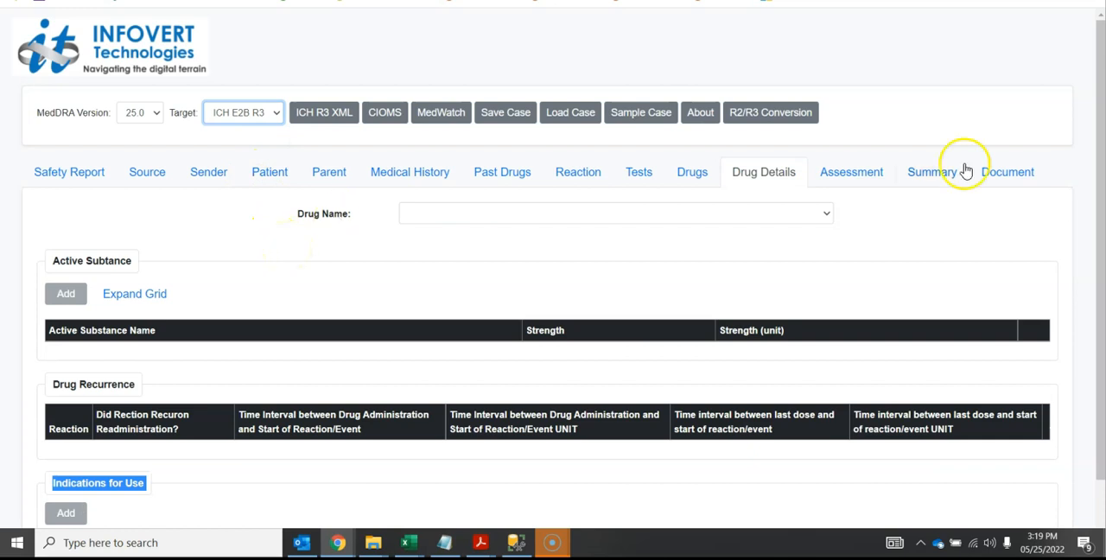
click(702, 210)
click(708, 241)
click(944, 220)
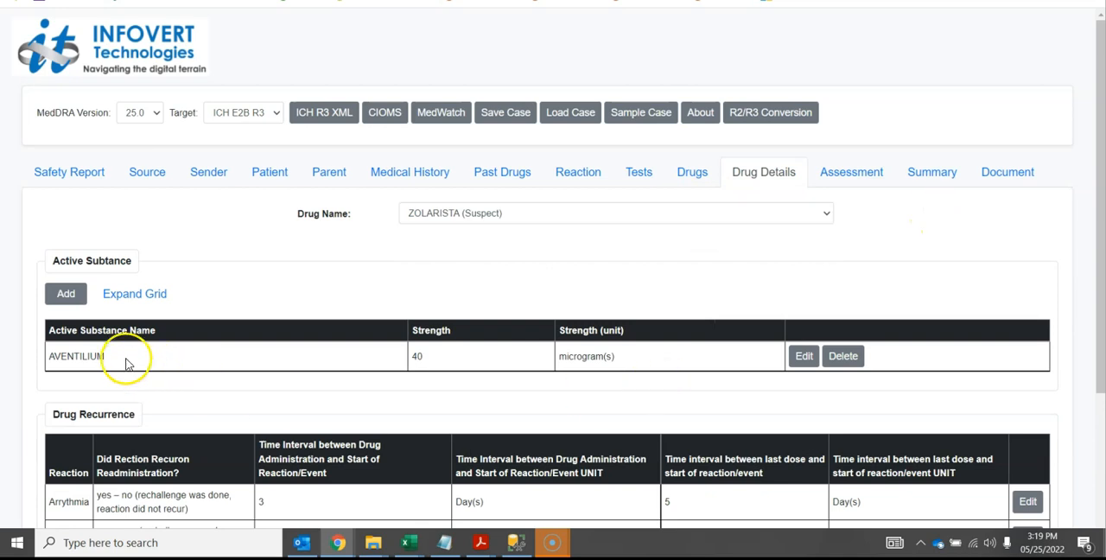
Expand ZOLARISTA's active substance grid to view its TermID columns, and collapse it again
mouse_move(115, 341)
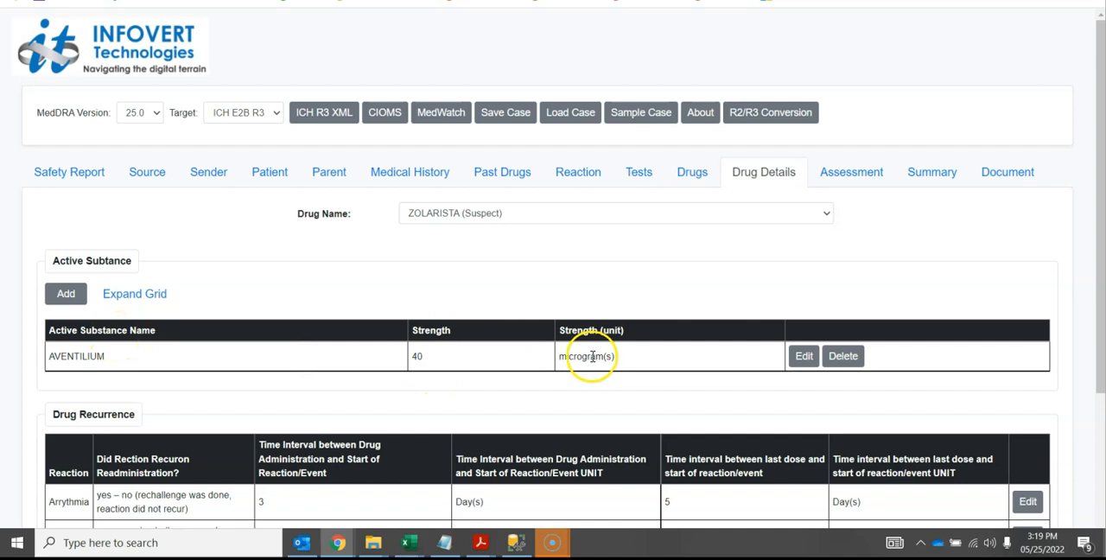
click(153, 295)
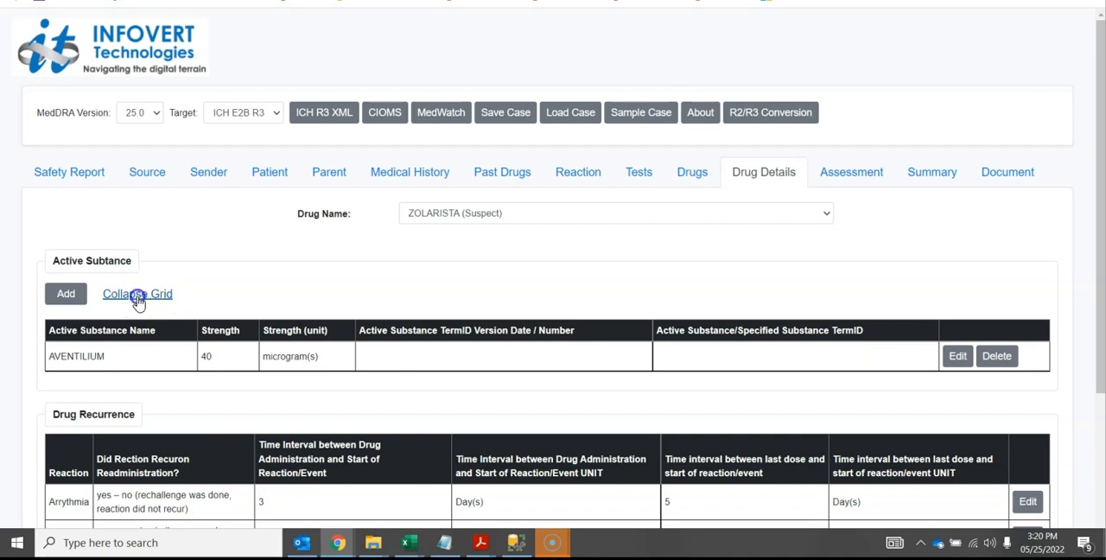
click(146, 293)
Open ZOLARISTA's Arrythmia recurrence entry, review the readministration answer options, and close it without saving
scroll(1093, 129, down, 3)
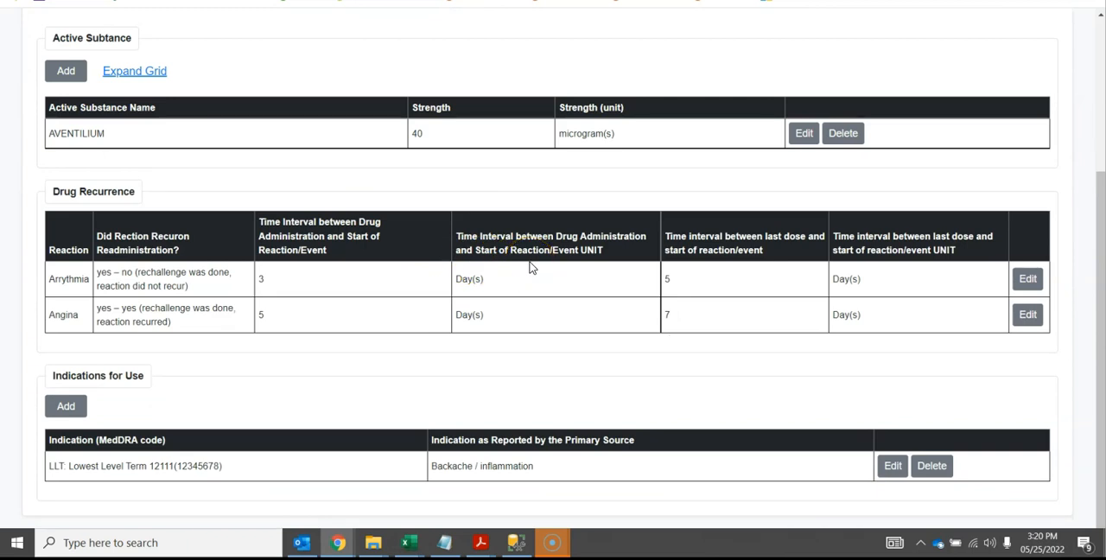
click(1027, 282)
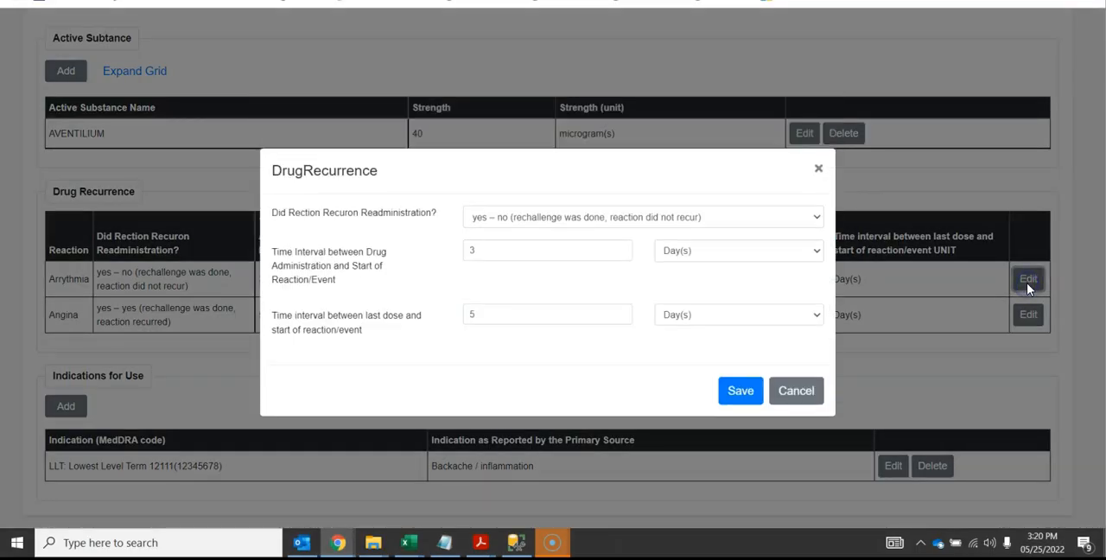
click(778, 228)
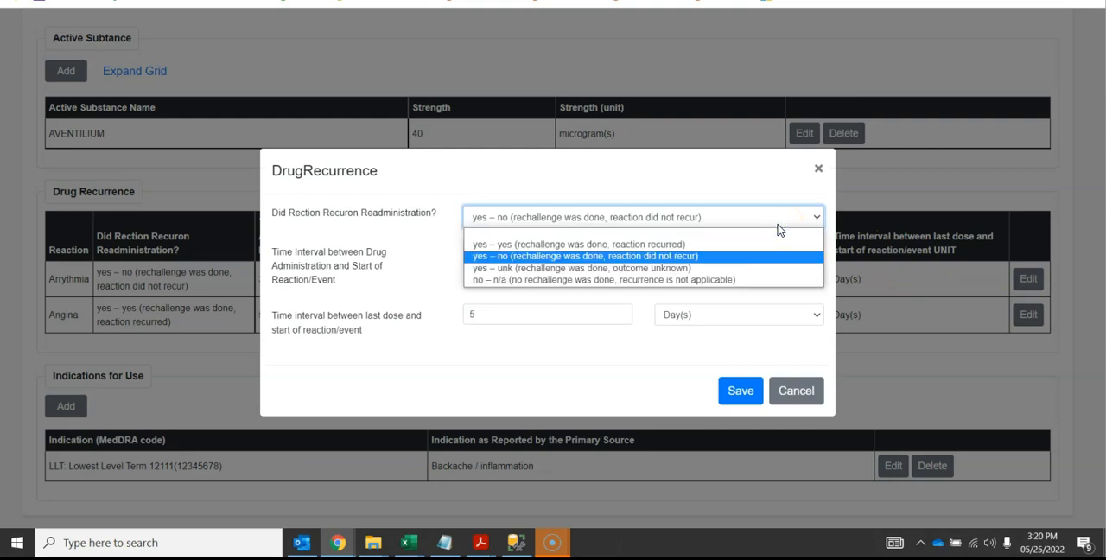
click(795, 393)
click(796, 393)
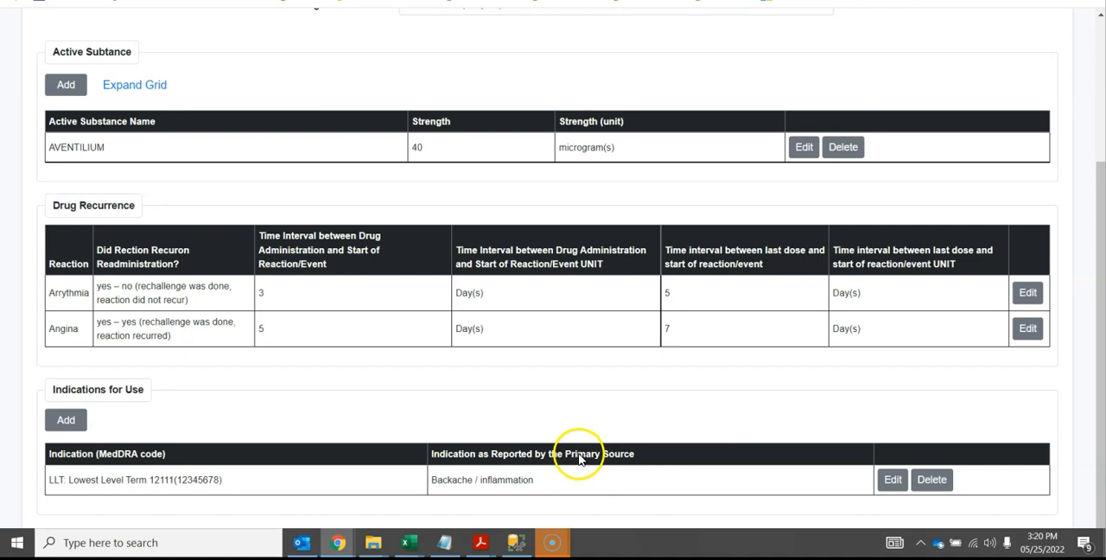
Switch the target format to ICH E2B R2 and review the product, reaction, source, method and result columns in the Assessment section
click(1097, 19)
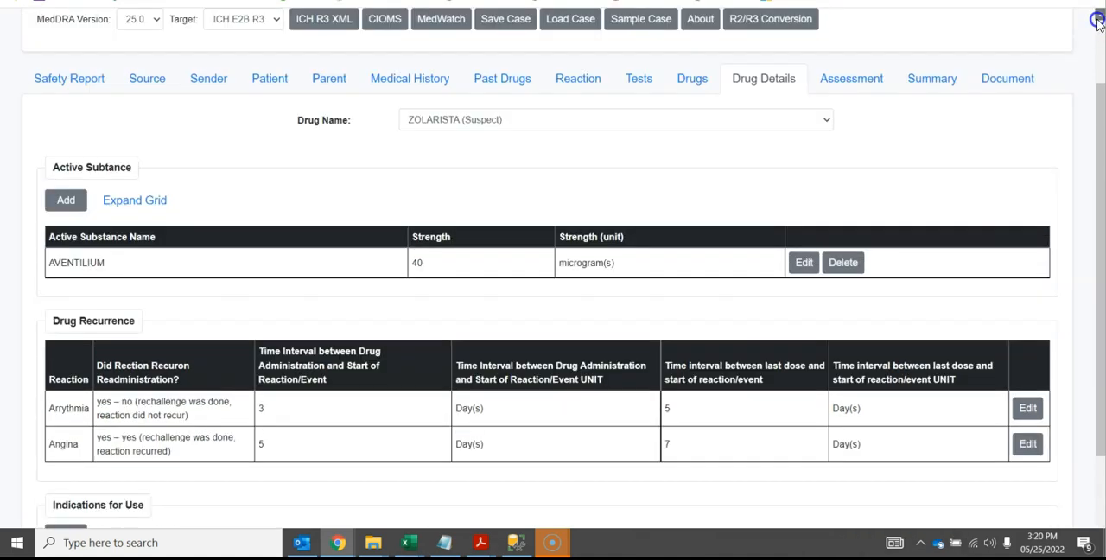
click(255, 114)
click(255, 129)
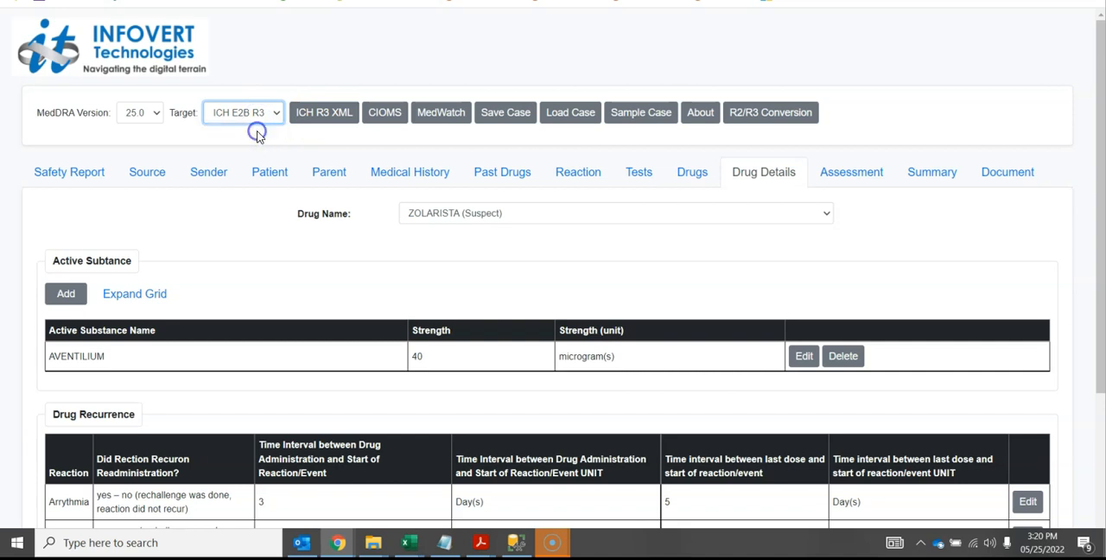
click(850, 172)
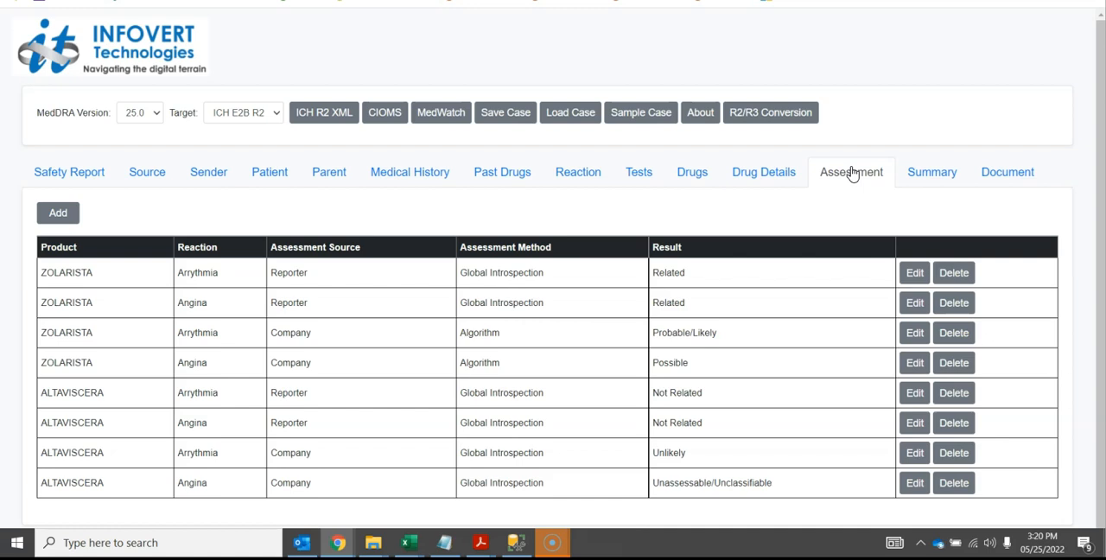
click(772, 283)
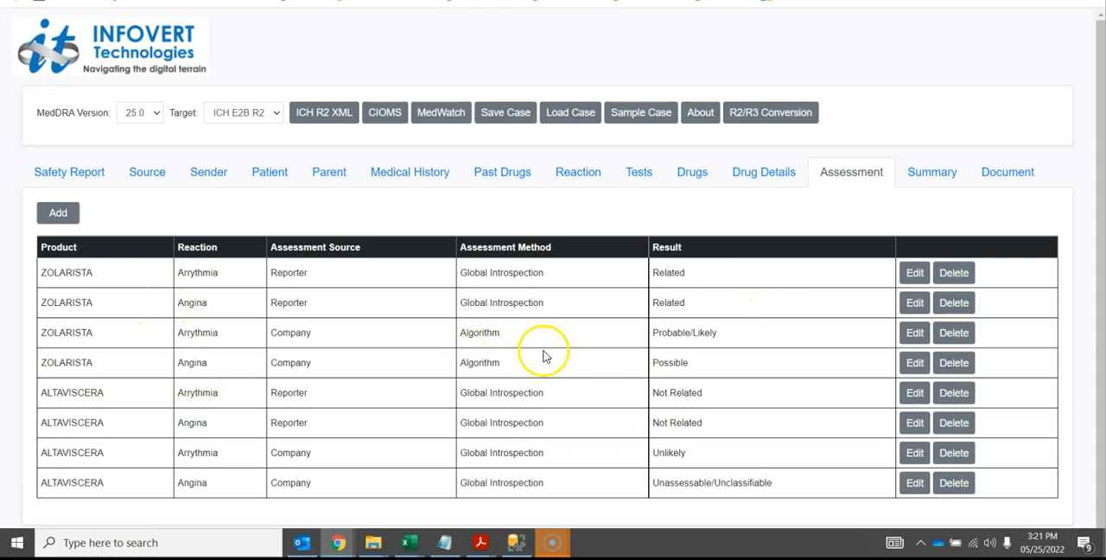
Open ZOLARISTA's Company assessment for Arrythmia and select the WHO Scale as its Algorithm method
click(914, 335)
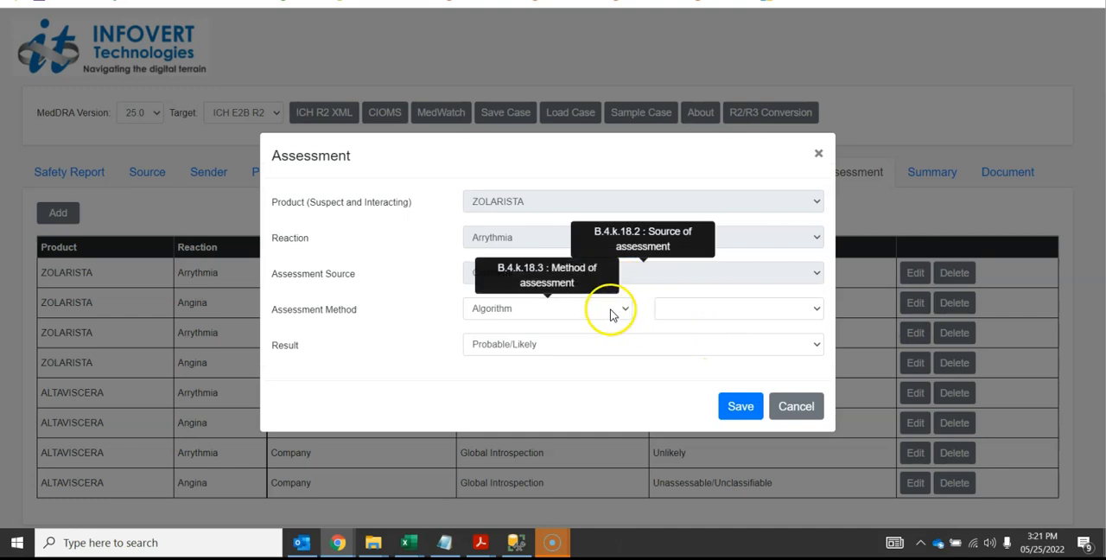
click(613, 311)
click(610, 314)
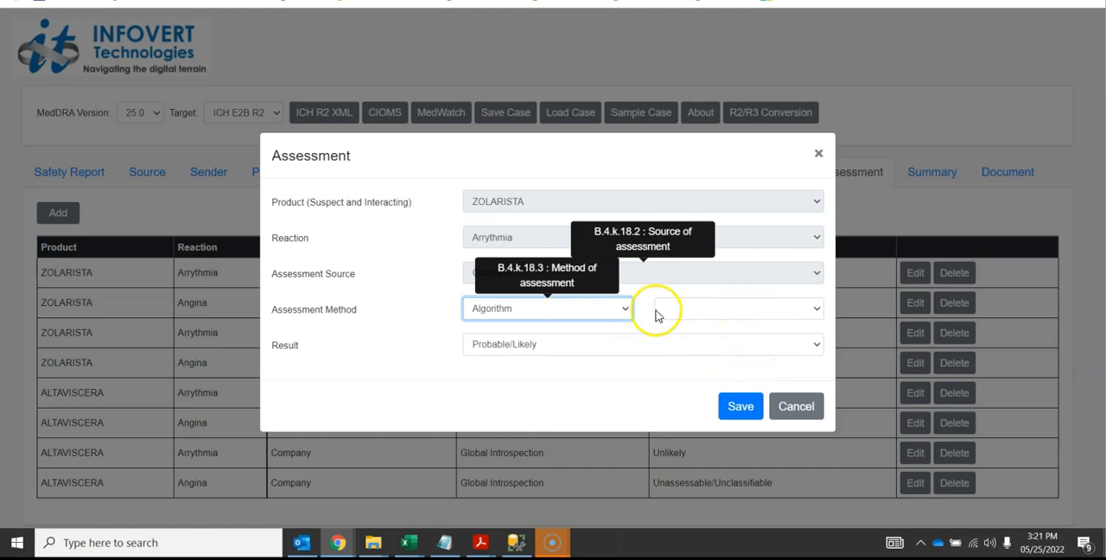
click(672, 313)
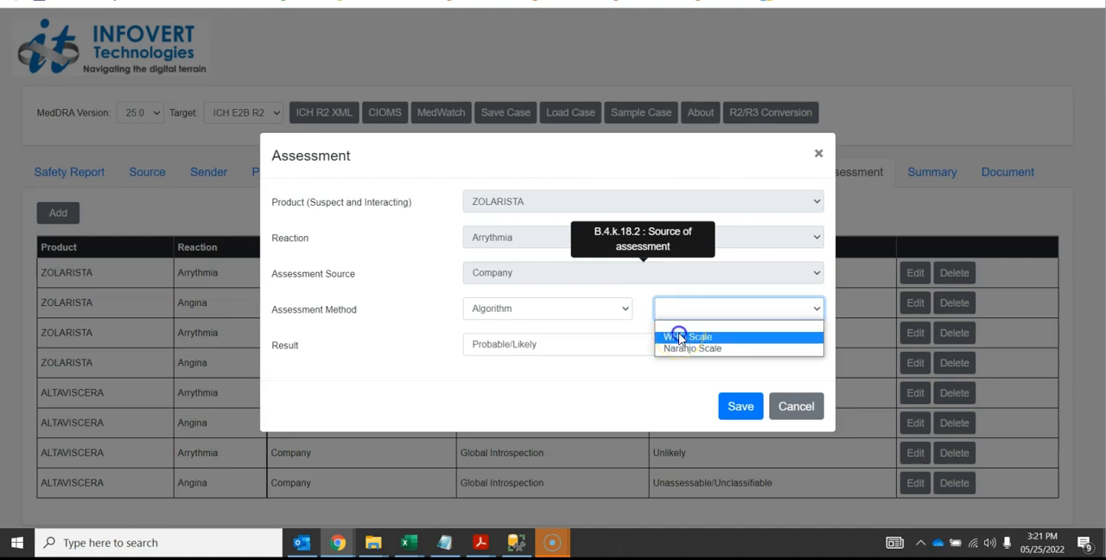
click(680, 336)
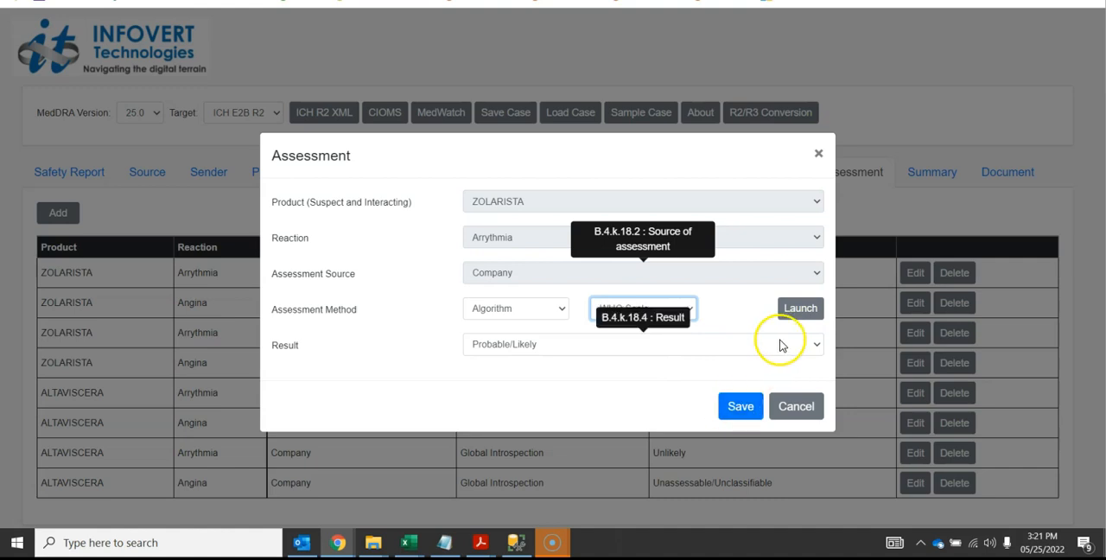
Launch the WHO-UMC Scale, mark all four criteria from administration timing to rechallenge response, and close the questionnaire
click(797, 309)
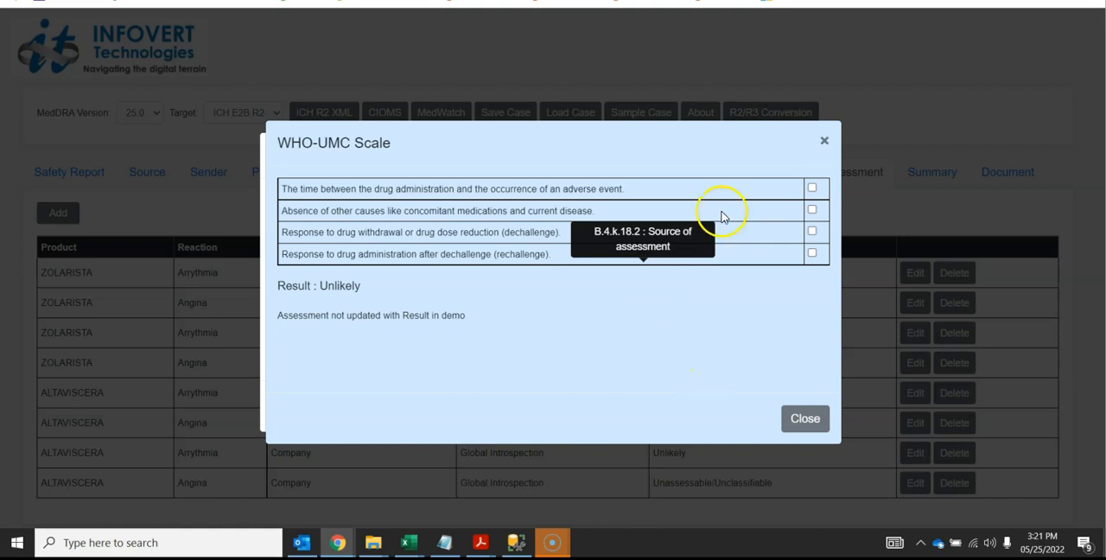
click(812, 190)
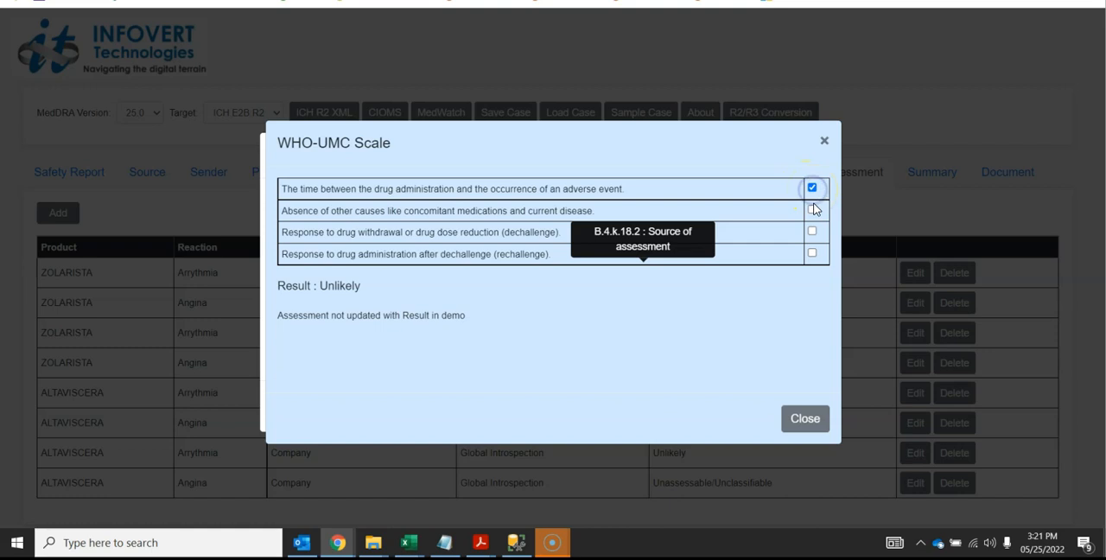
click(812, 209)
click(812, 231)
click(814, 252)
click(808, 421)
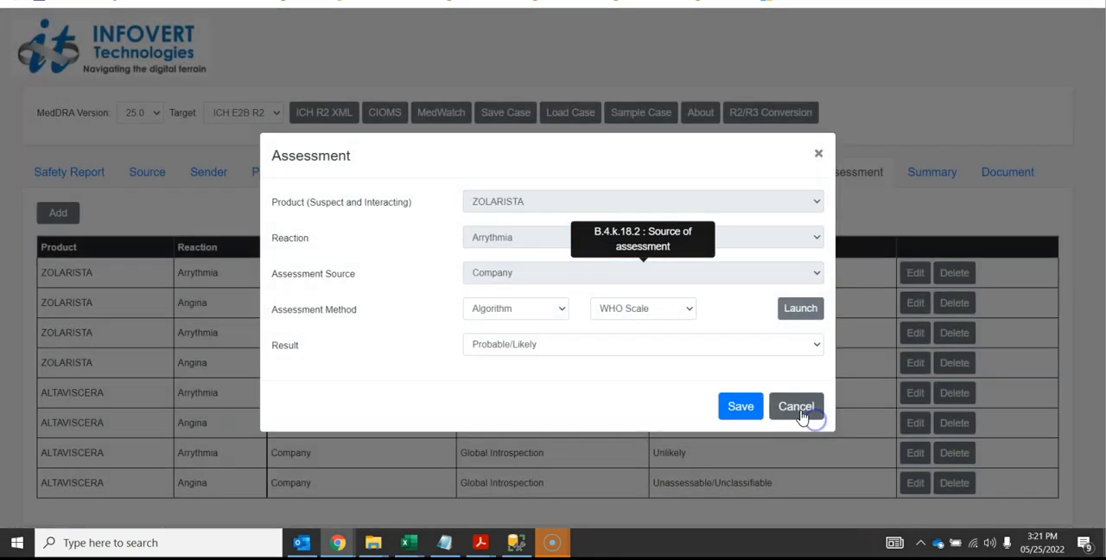
Change the assessment's algorithm to the Naranjo Scale and launch its questionnaire
click(637, 311)
click(644, 348)
click(792, 318)
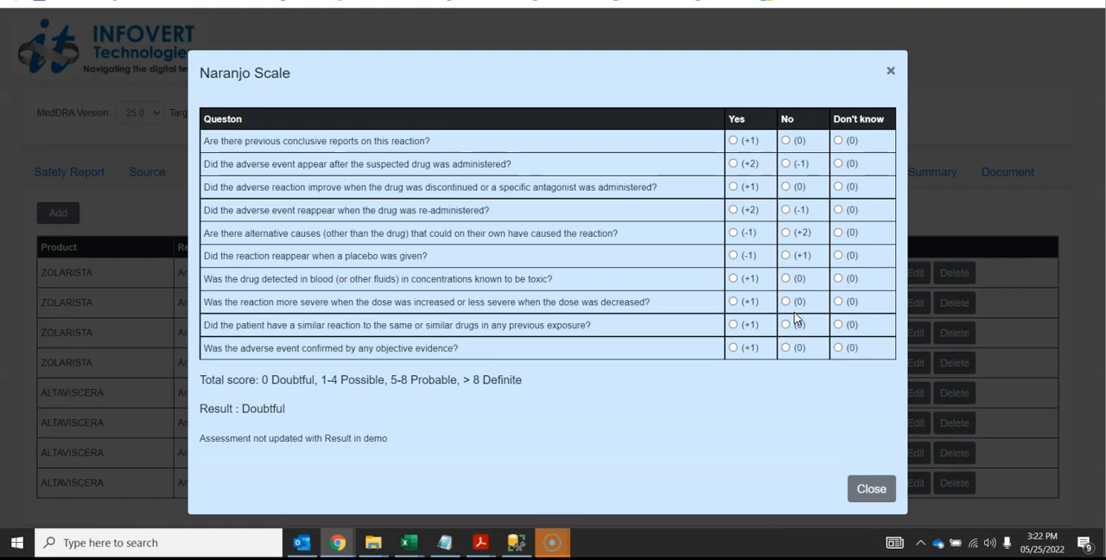
Answer No to alternative causes and Yes to onset, readministration, toxic levels, dose response and prior reaction; close the questionnaire and cancel the assessment
click(732, 163)
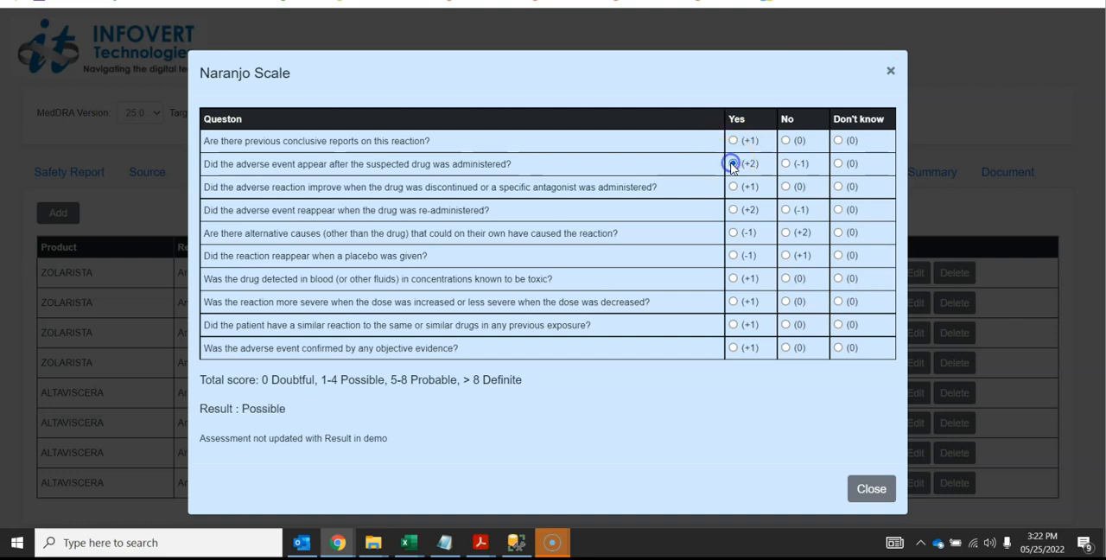
click(732, 209)
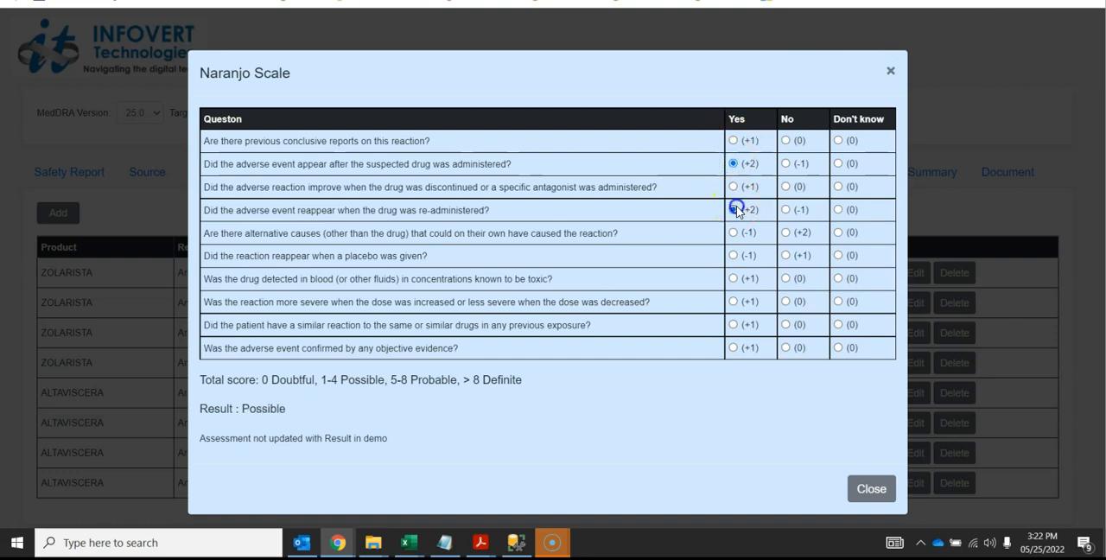
click(785, 232)
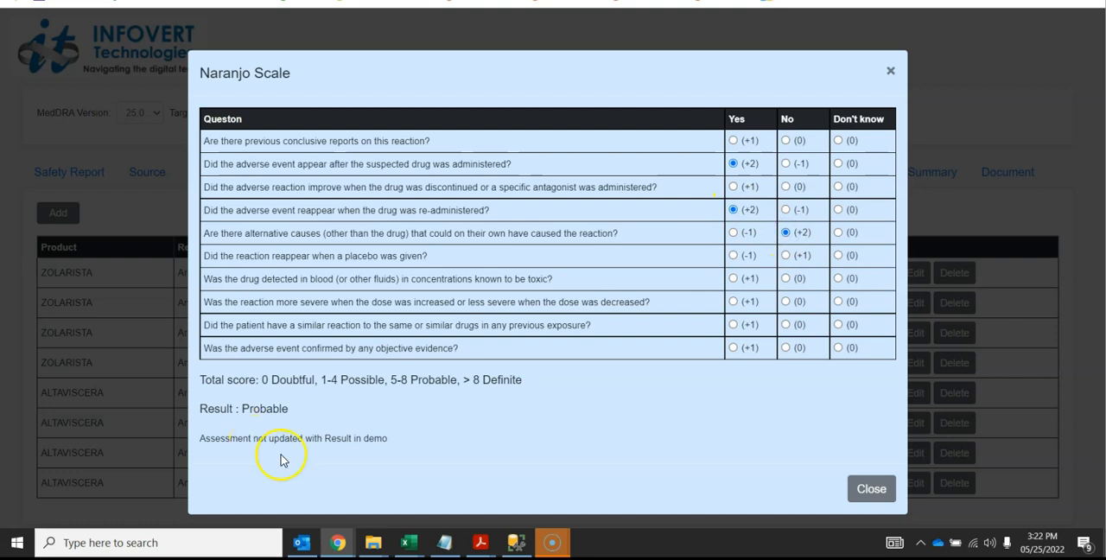
click(733, 278)
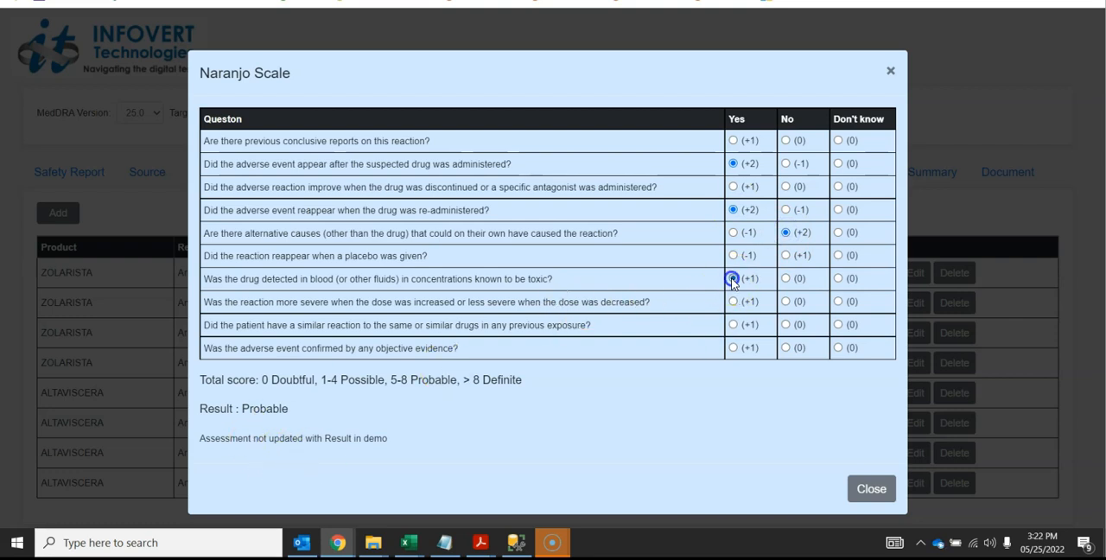
click(735, 301)
click(735, 324)
click(868, 496)
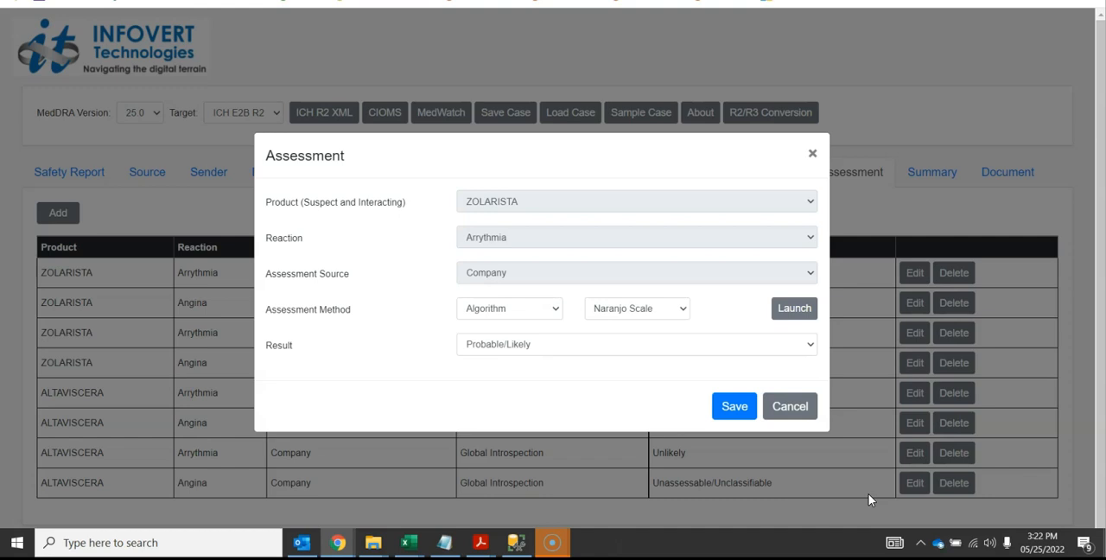
click(800, 411)
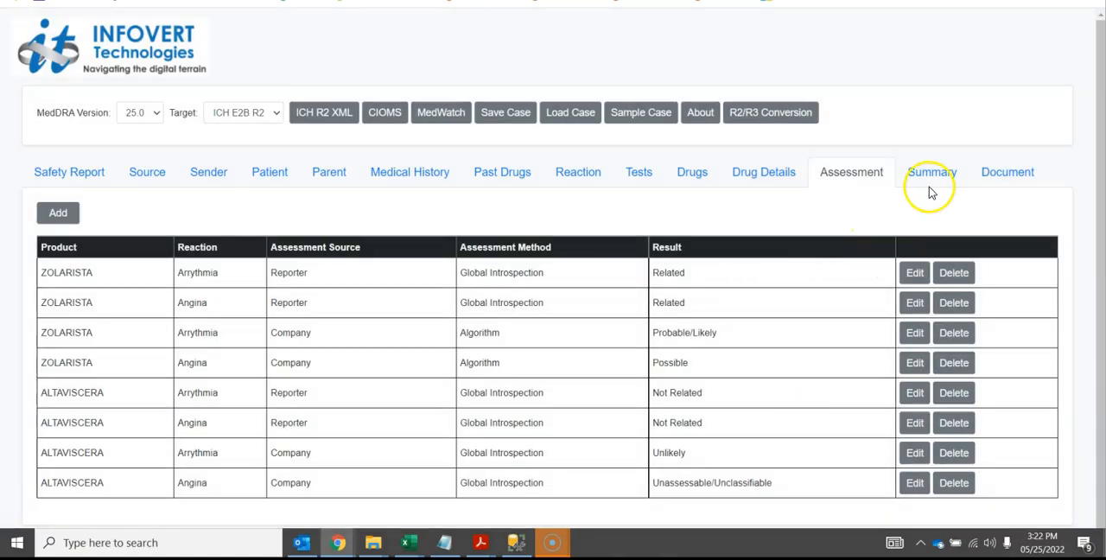
Compare the Summary section's character limits, diagnosis and comment fields in ICH E2B R3, and return the target format to ICH E2B R2
click(932, 177)
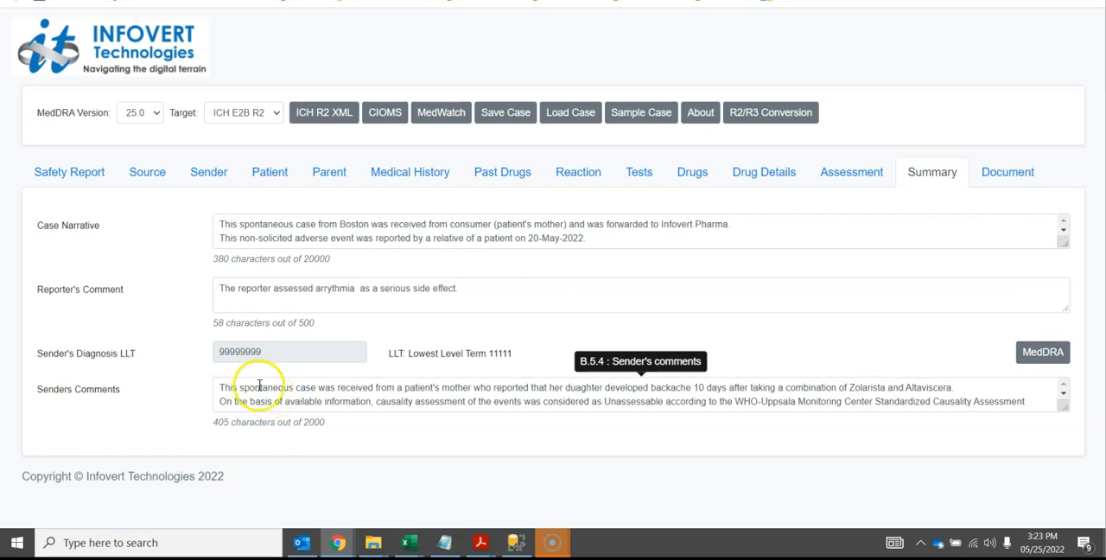
click(250, 117)
click(252, 140)
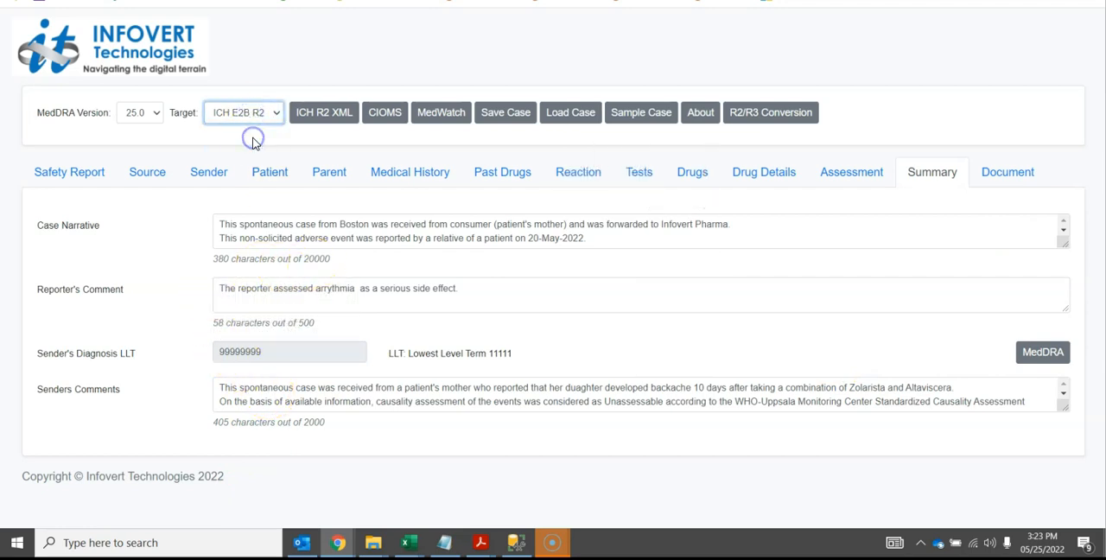
drag(335, 258, 301, 280)
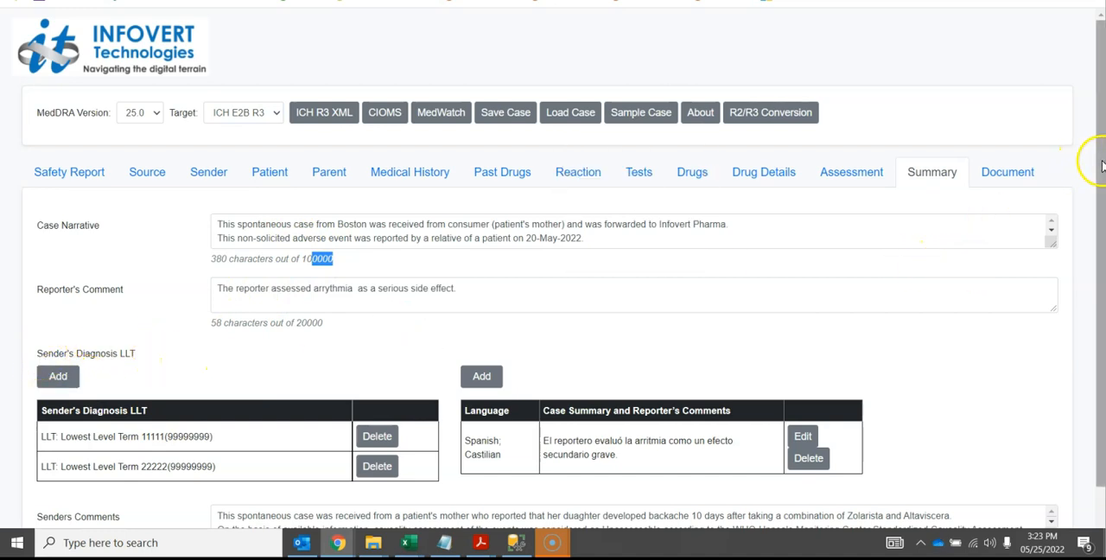
scroll(1102, 166, down, 2)
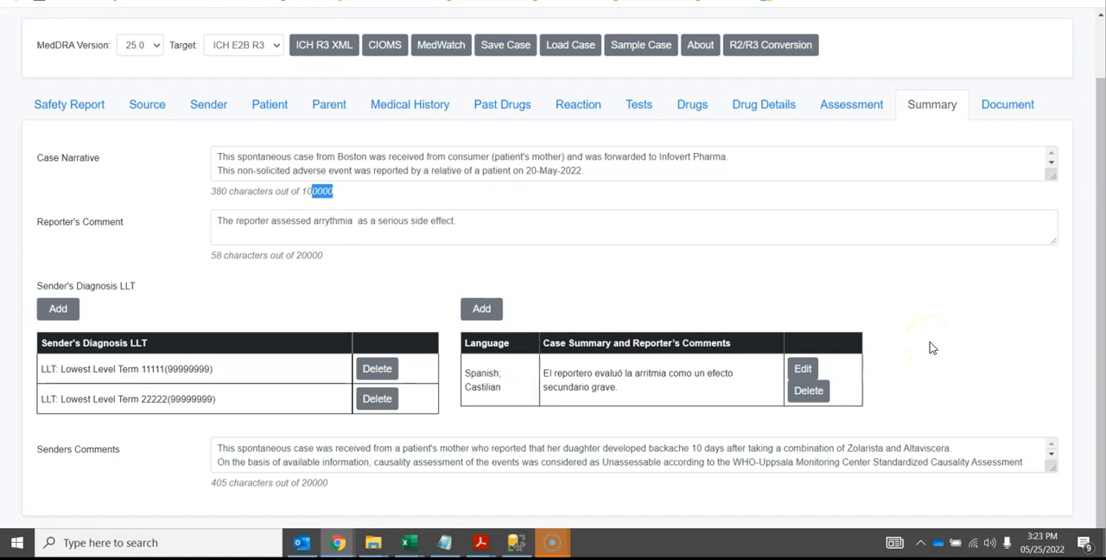
scroll(1087, 200, up, 2)
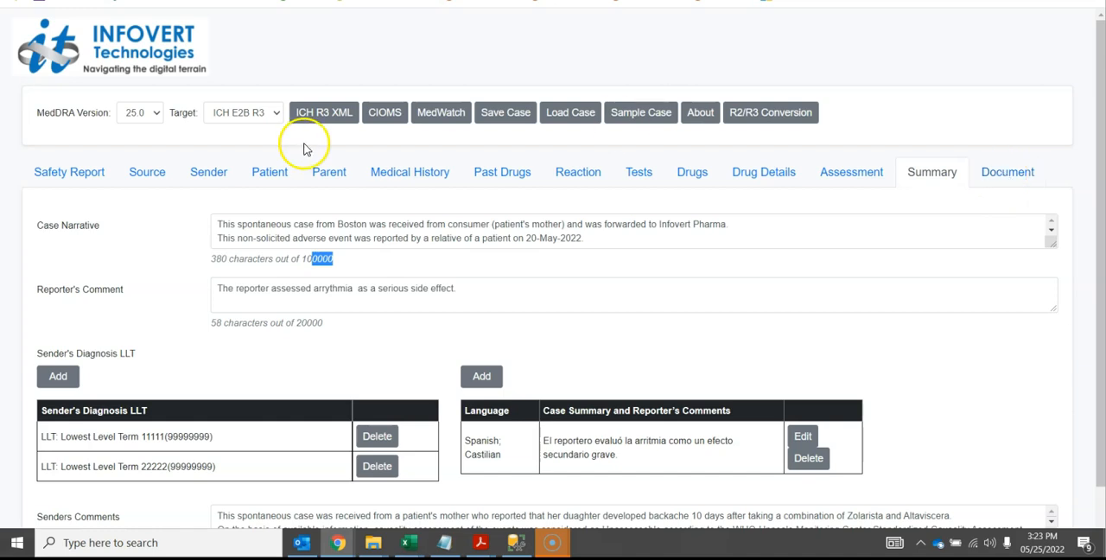
click(259, 115)
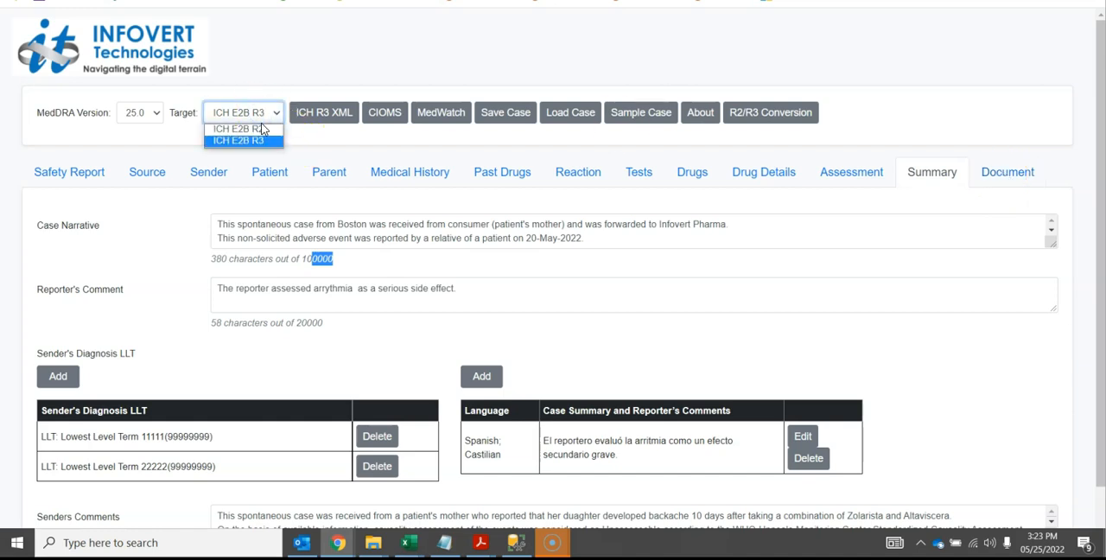
click(262, 129)
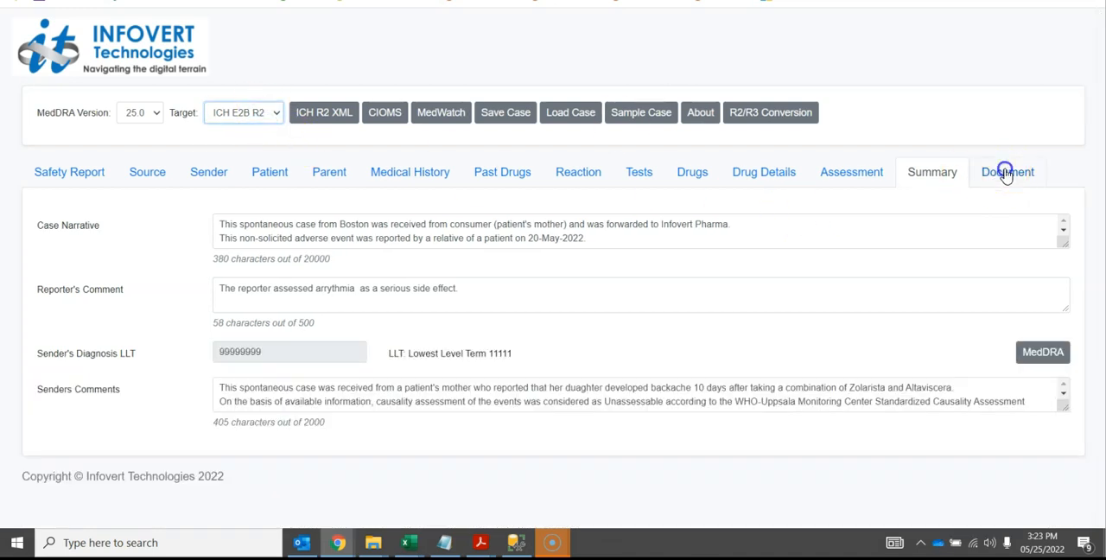
Switch the Document section to ICH E2B R3, view the attached medication.jpg, and close the image
click(1004, 173)
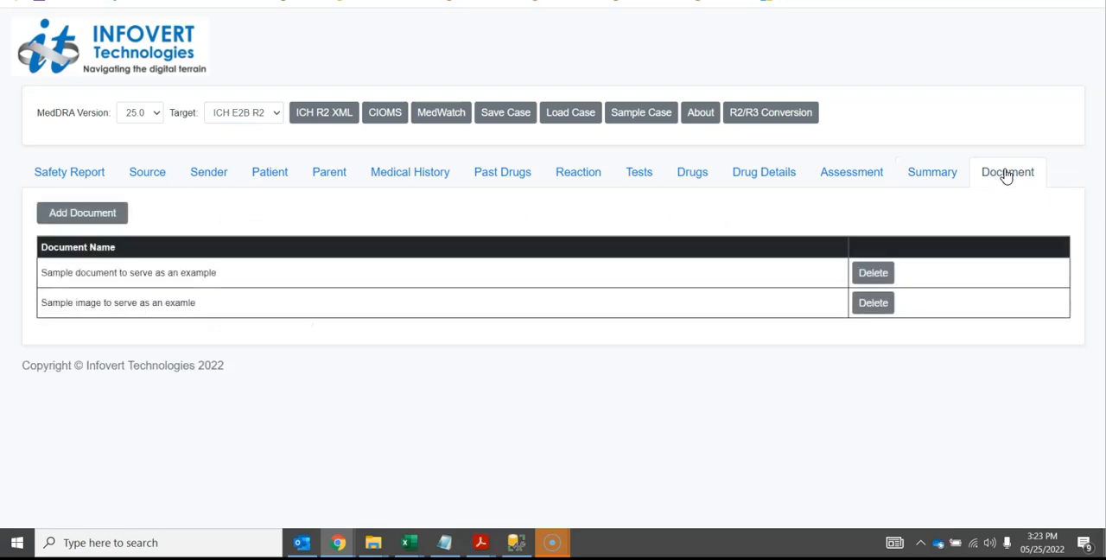
click(259, 112)
click(264, 140)
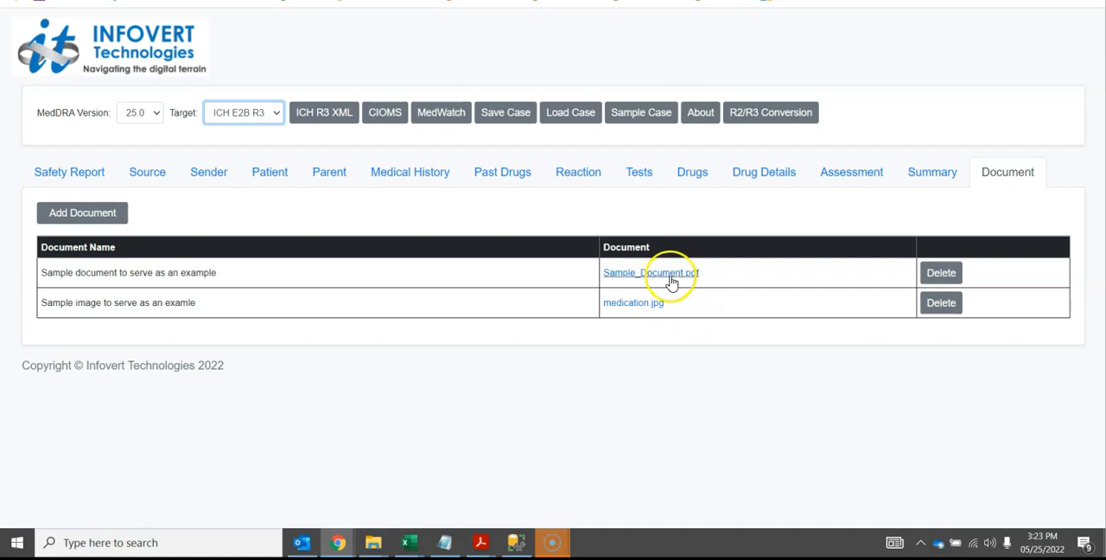
click(621, 308)
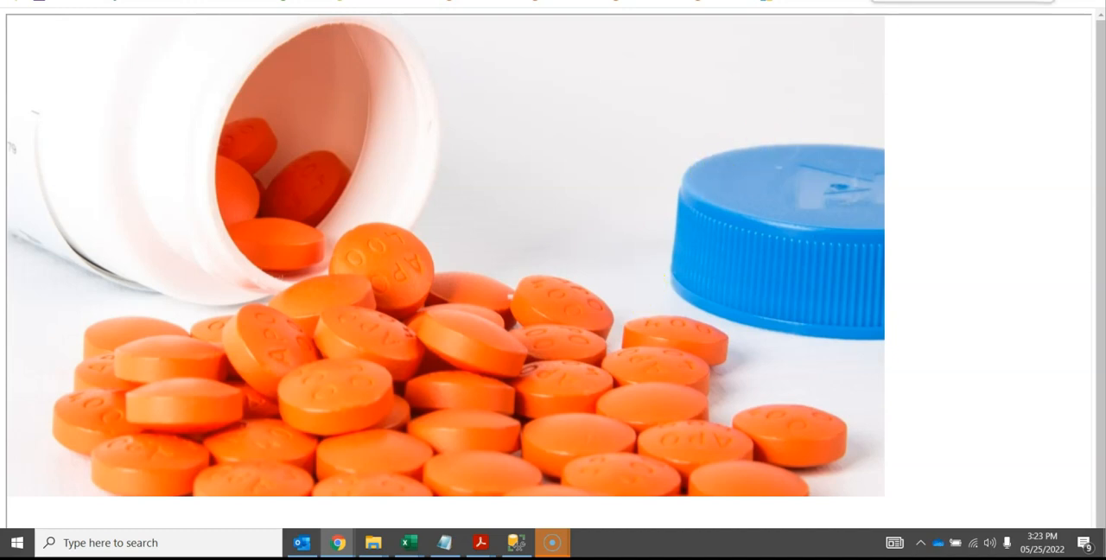
click(993, 1)
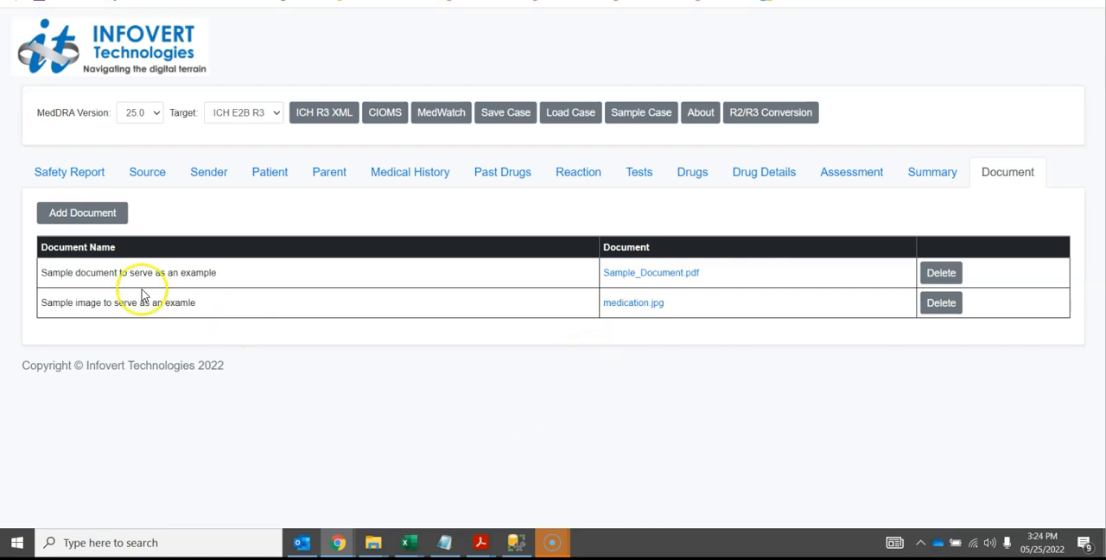
Return to the Safety Report section and switch the target format to ICH E2B R2
click(56, 180)
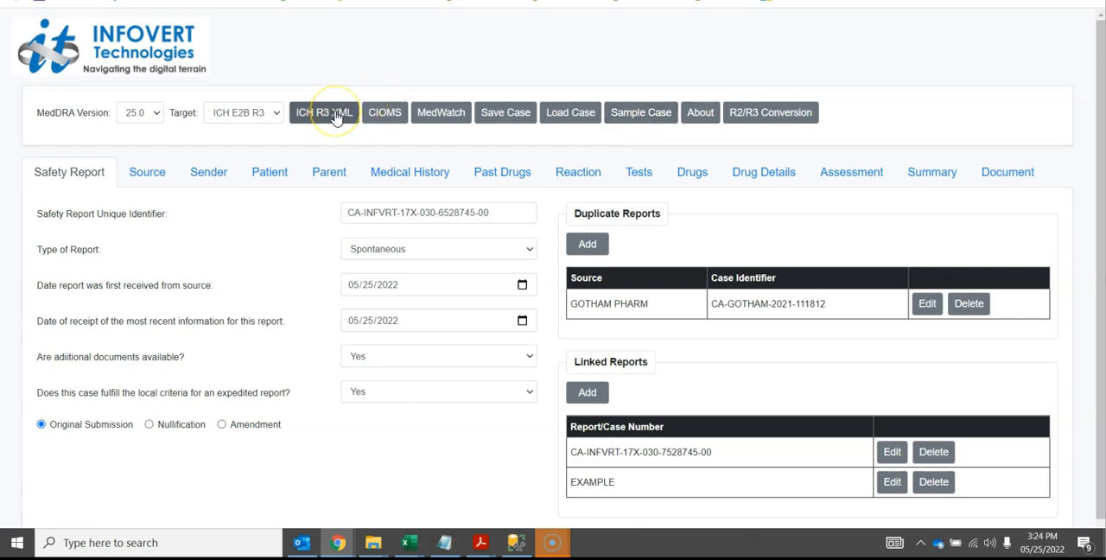
click(253, 120)
click(255, 130)
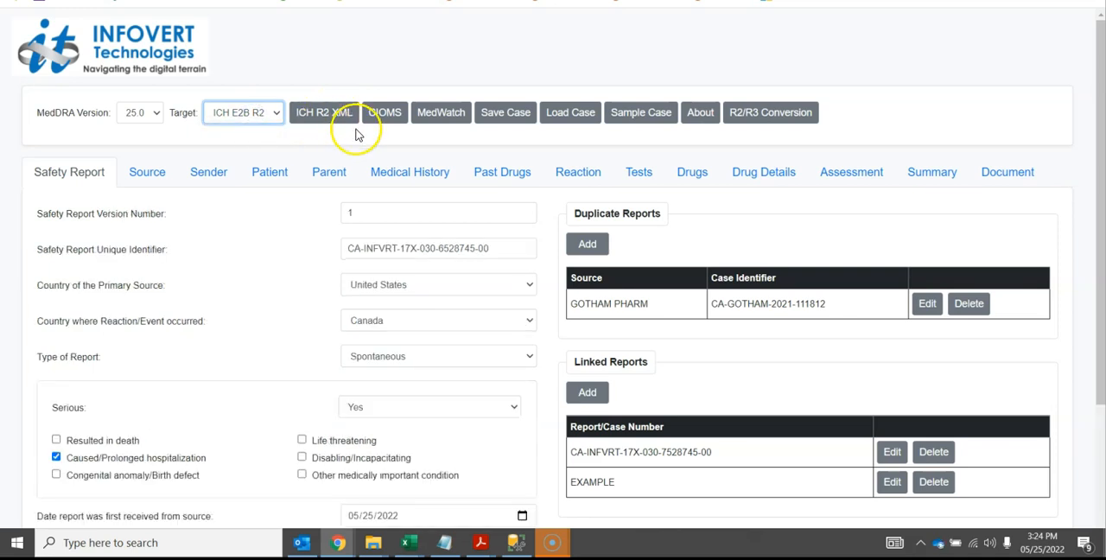
click(454, 115)
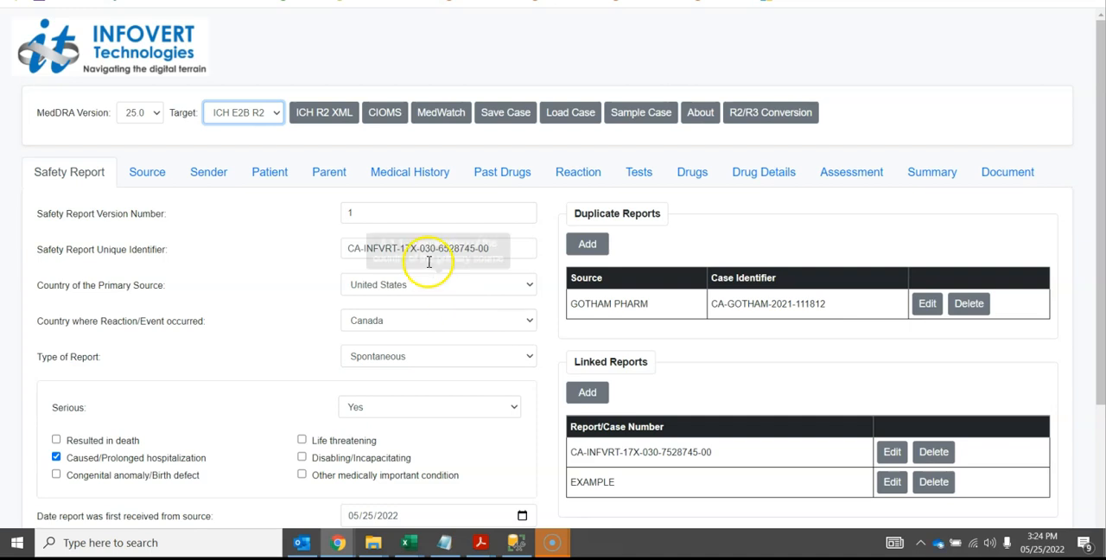
Save the case to a text file and open the downloaded Cases_20220525152442.txt in Notepad
click(509, 111)
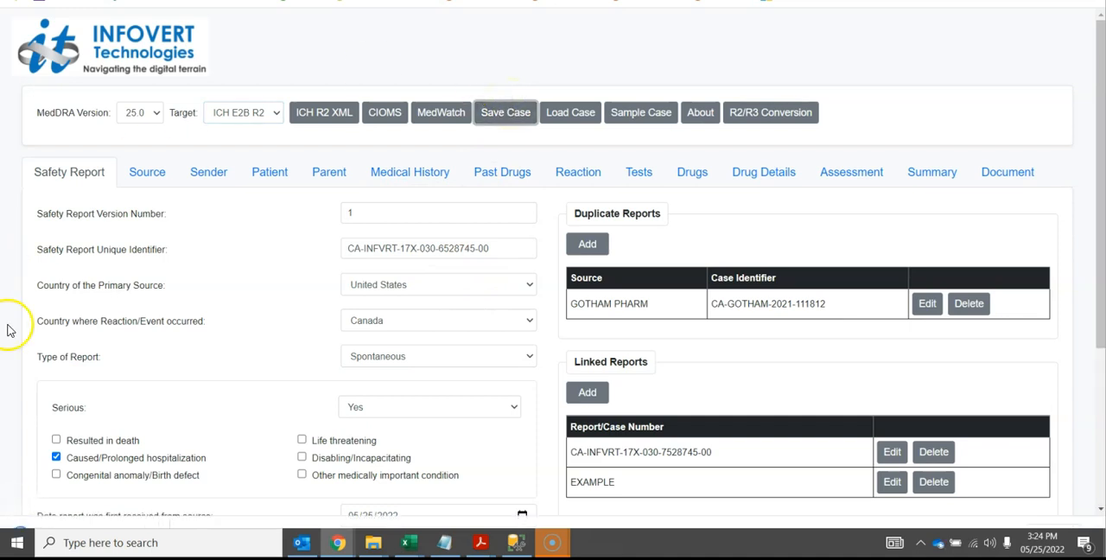
click(50, 529)
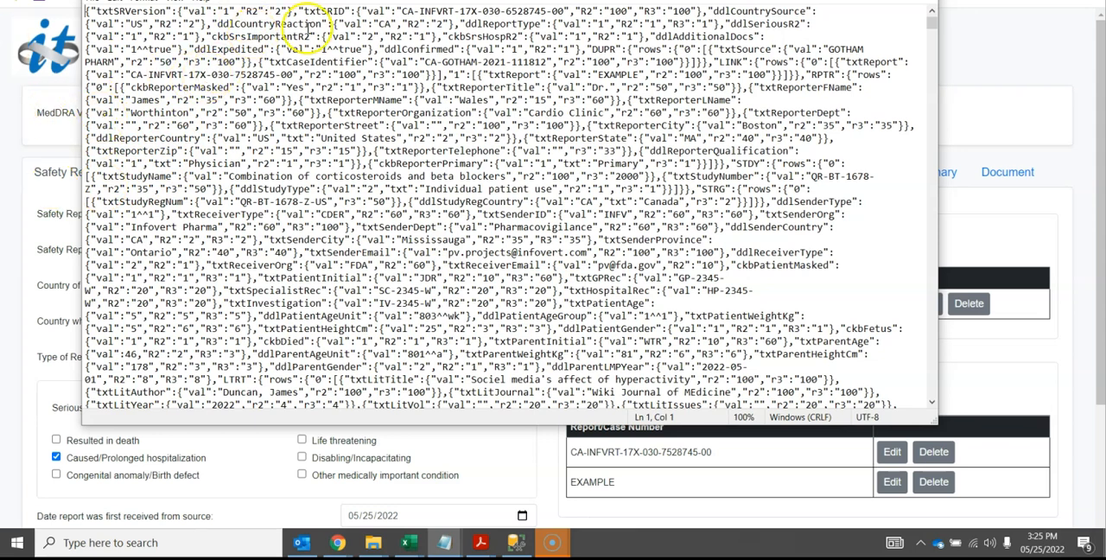
Examine the saved case's field values and base64-encoded PDF data, and close the text file
click(358, 82)
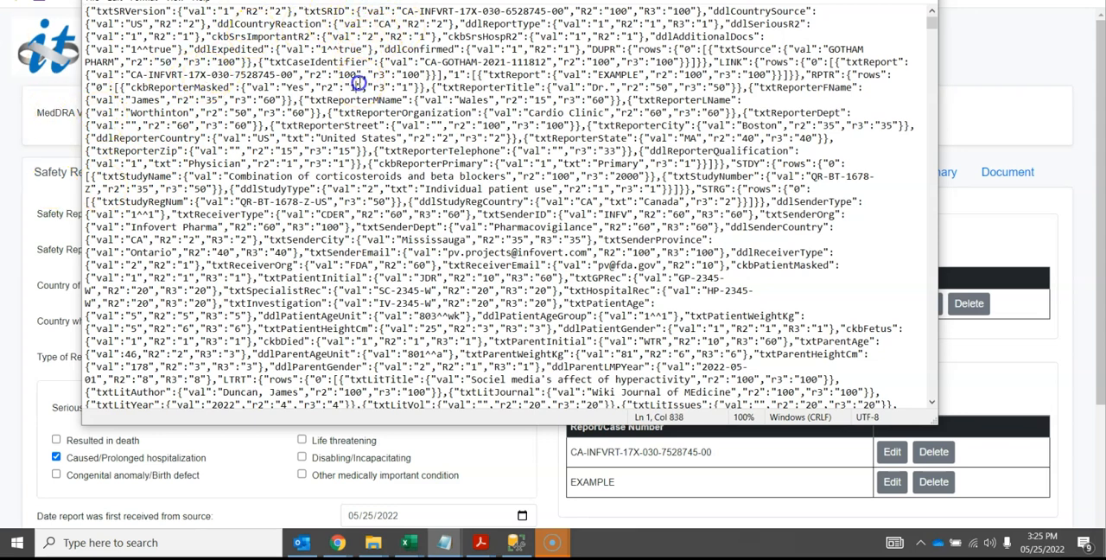
key(Page_Down)
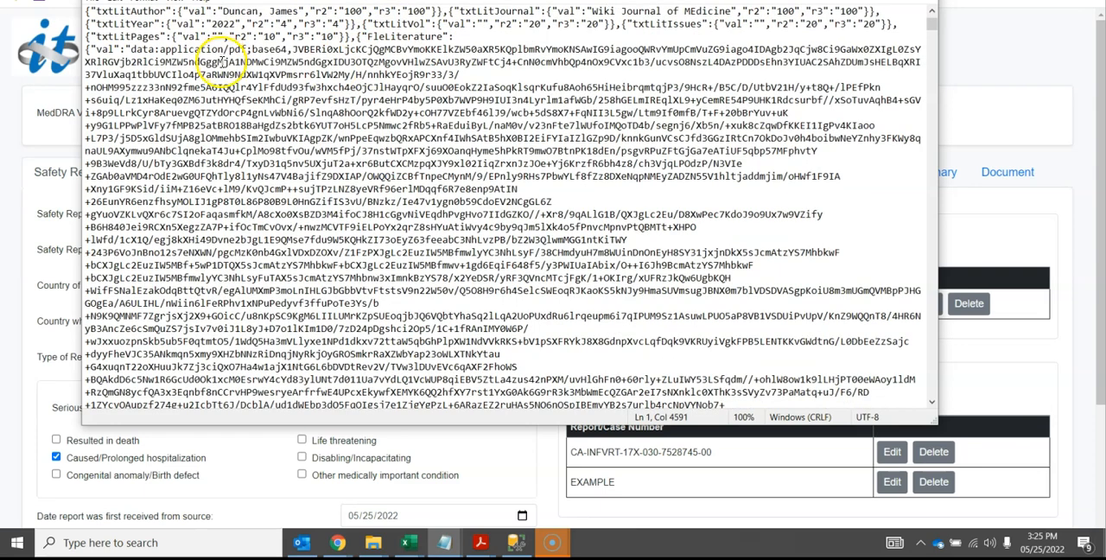
drag(298, 49, 355, 265)
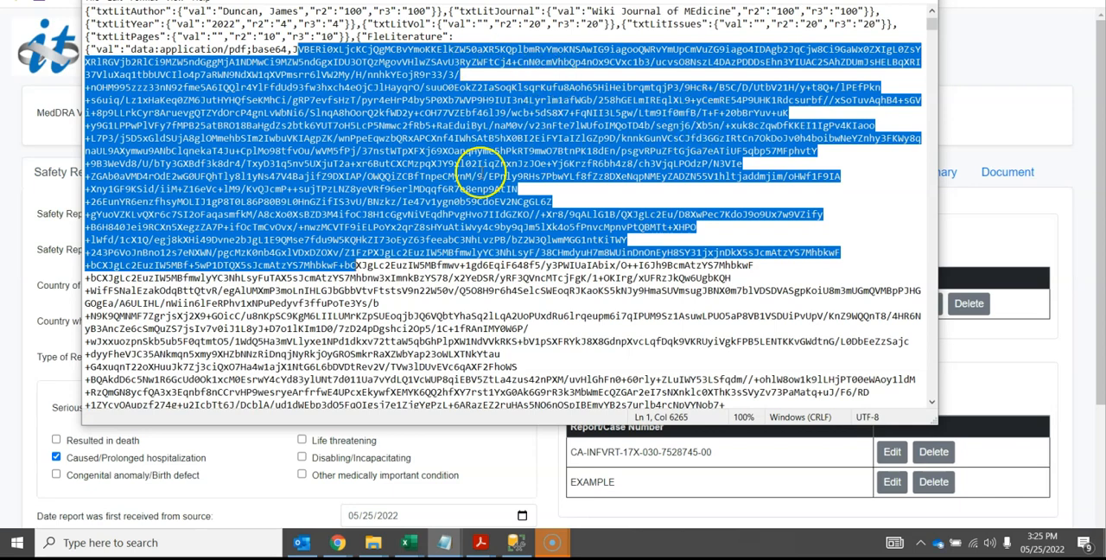
drag(777, 0, 791, 50)
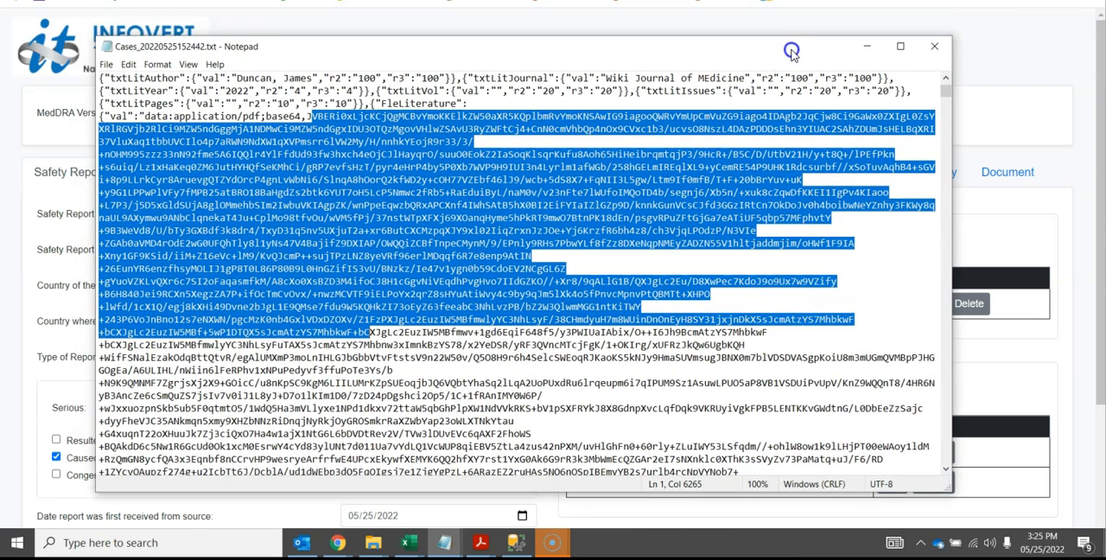
click(937, 51)
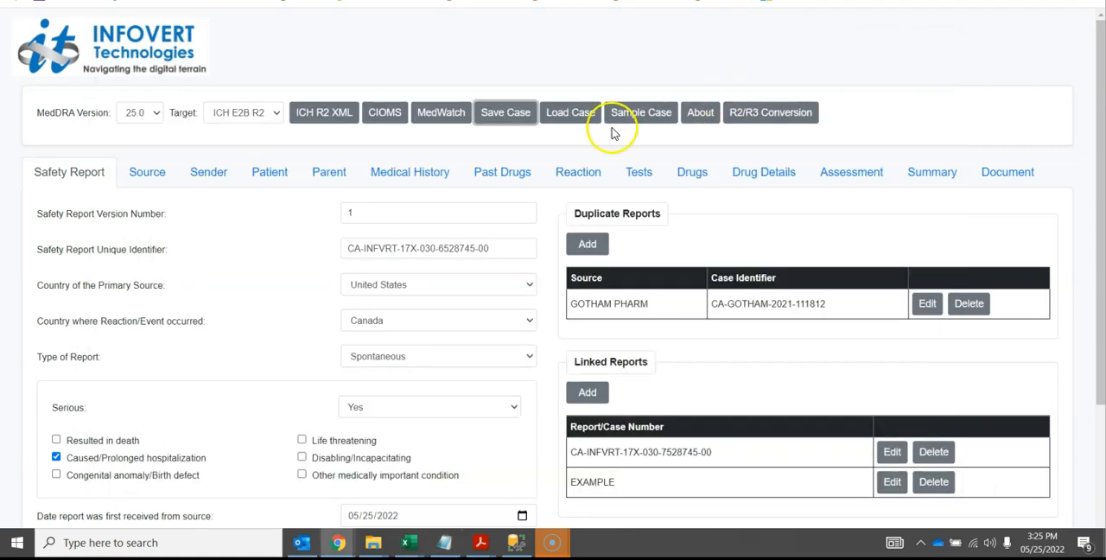
Start loading a case, locate Cases_20220525152442.txt among the downloaded files, and cancel the file selection
click(558, 115)
click(557, 111)
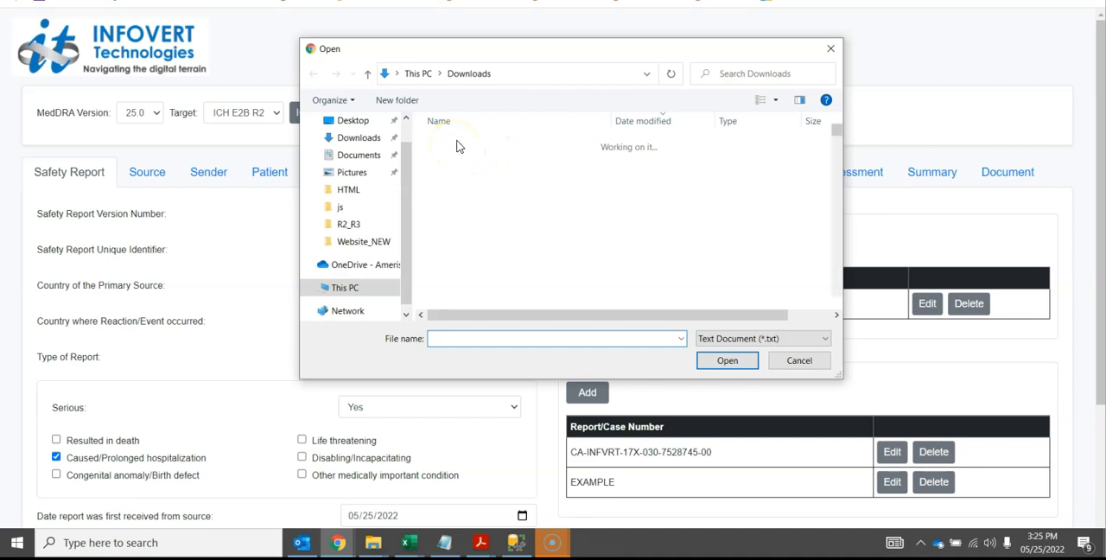
click(466, 162)
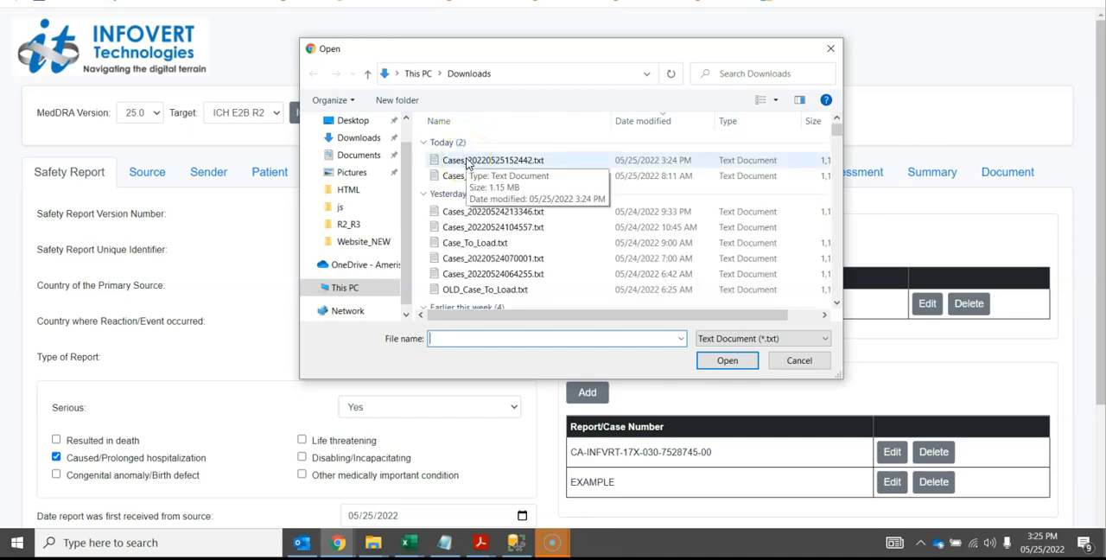
click(787, 361)
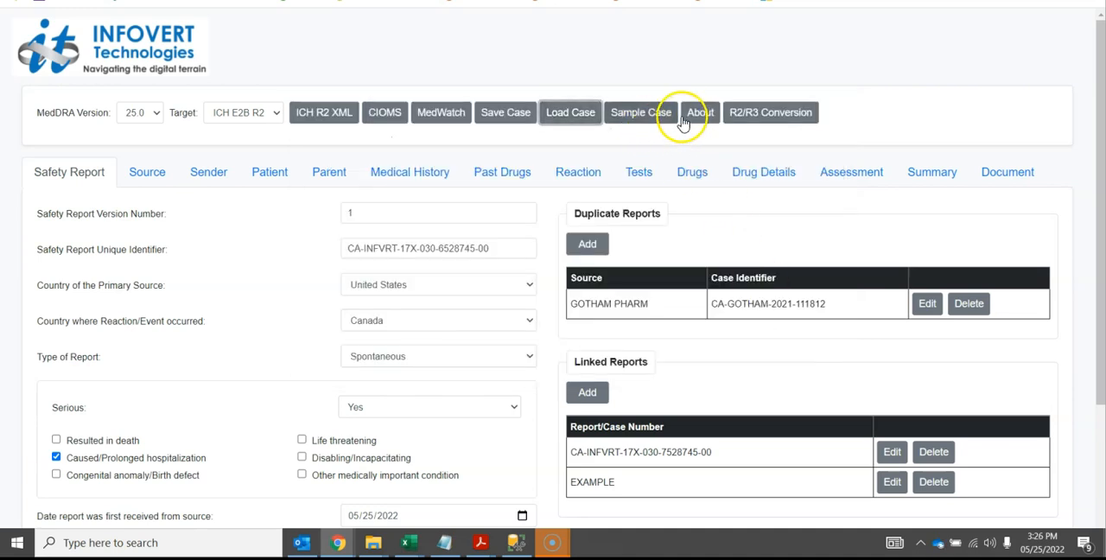
Open the tool's About information, read it through to the contact details, and close it
click(702, 119)
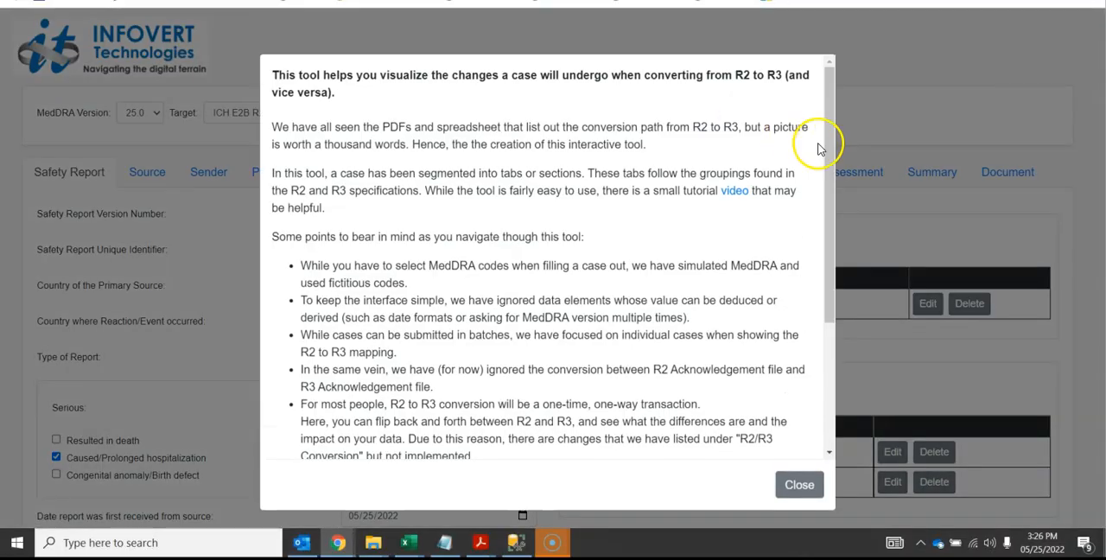
drag(823, 143, 841, 285)
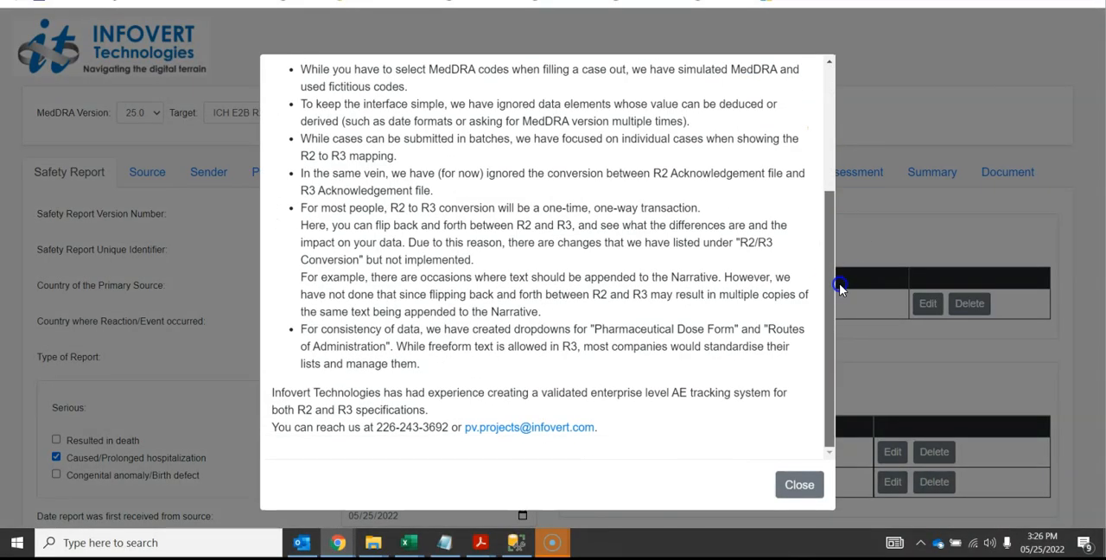
click(798, 486)
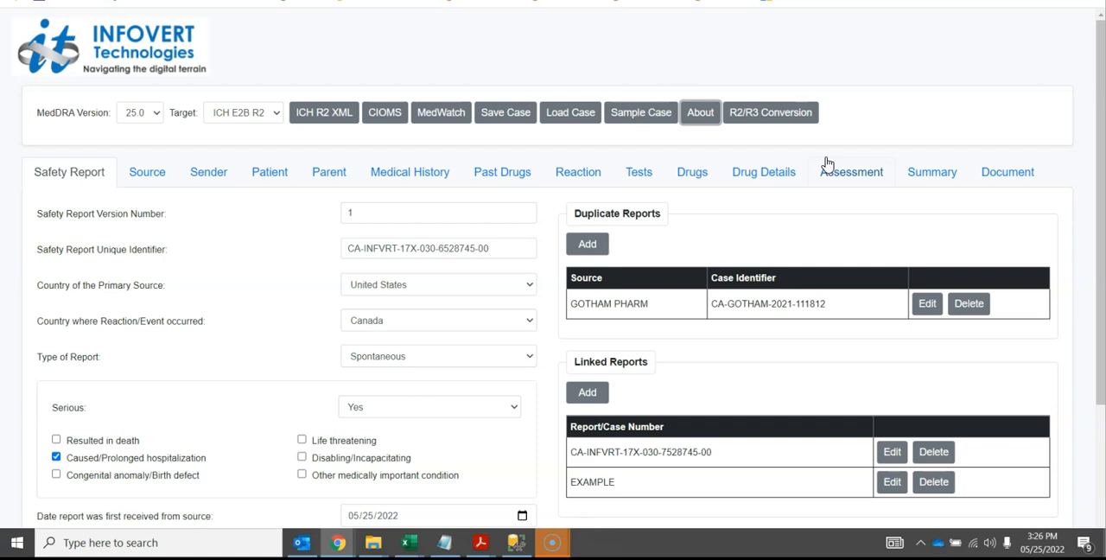
Open the R2/R3 conversion reference and examine the Safety Report mapping rules from the report version number through the duplicate reports entries
click(767, 115)
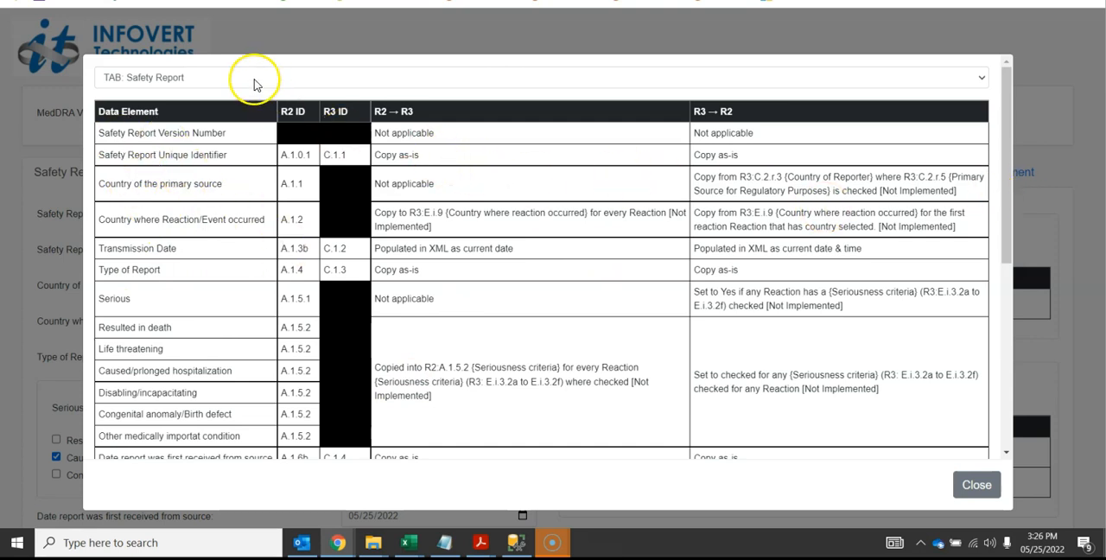
scroll(1009, 175, down, 2)
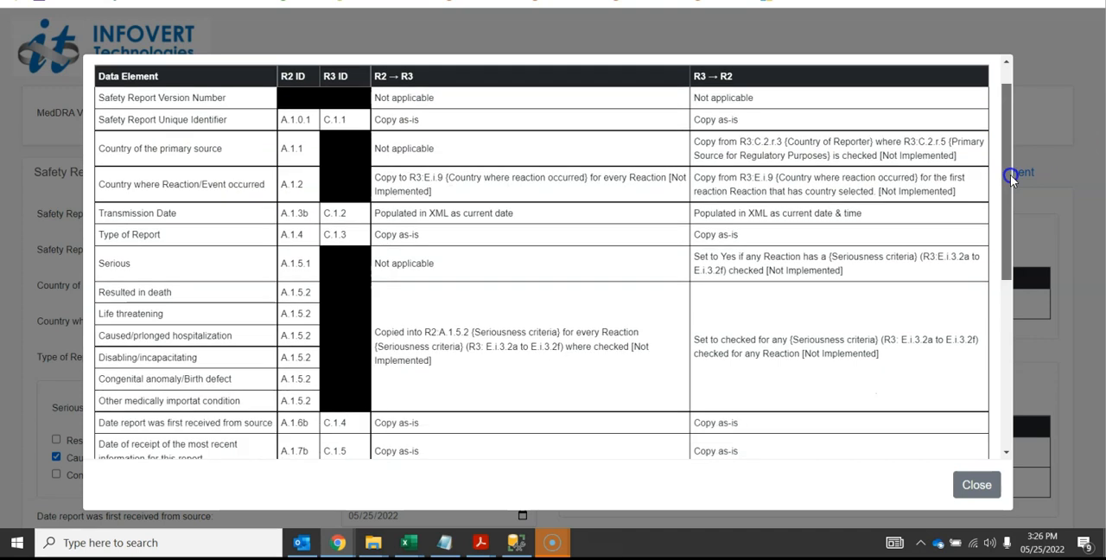
drag(1015, 213, 1015, 230)
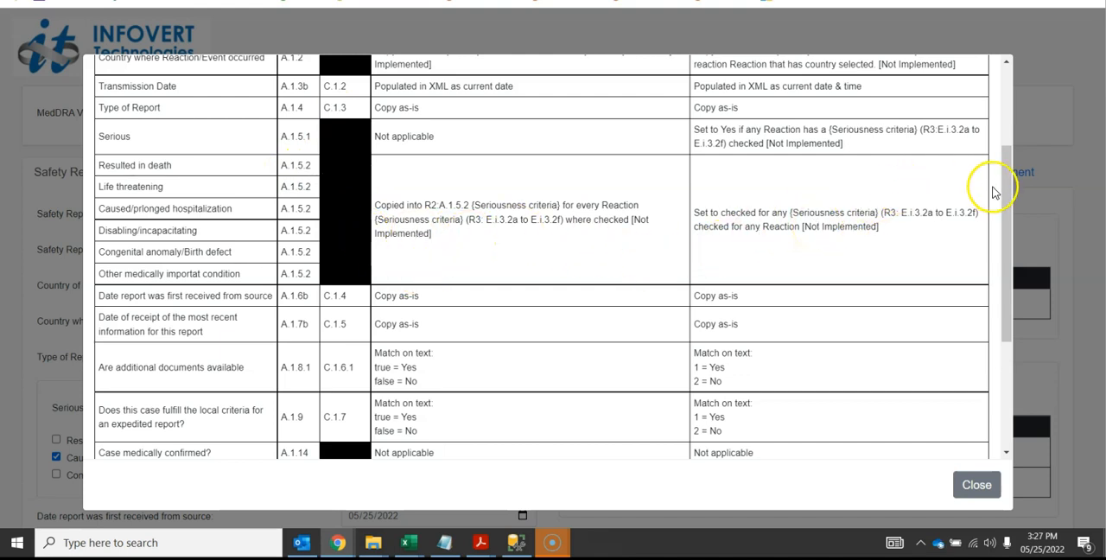
drag(1004, 192, 1010, 339)
drag(1000, 285, 993, 275)
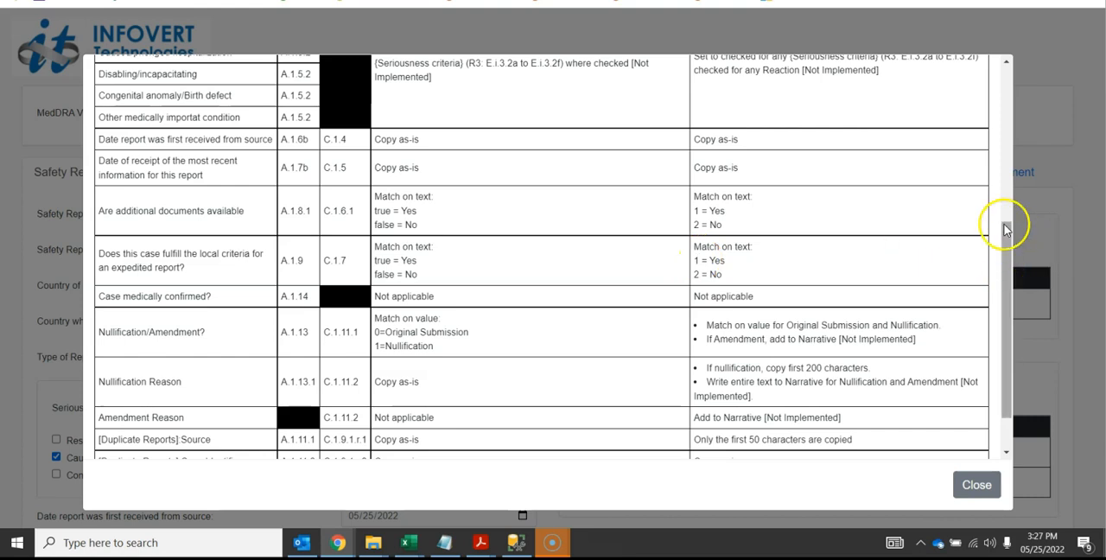
drag(1001, 261, 981, 84)
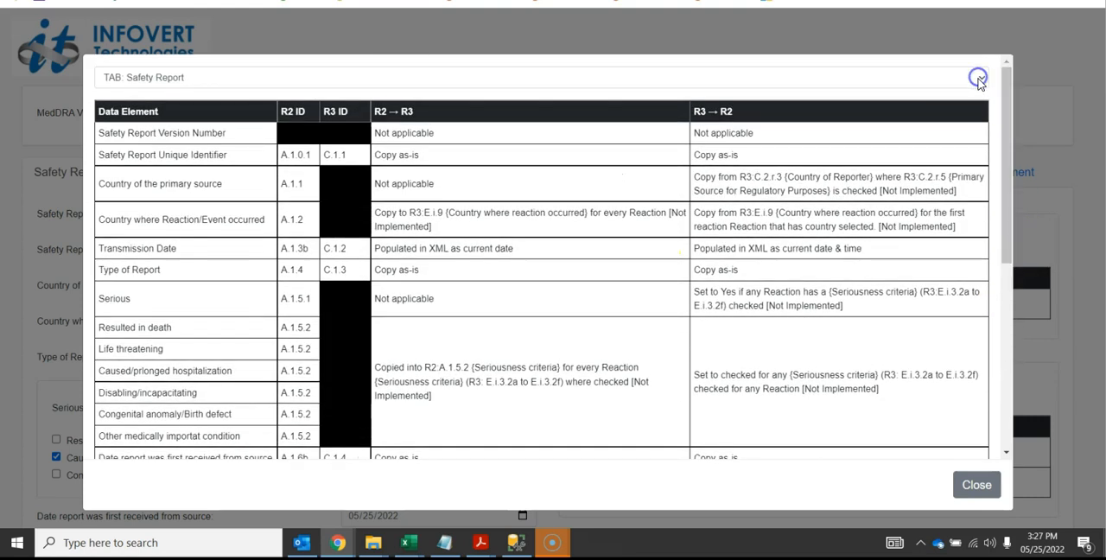
Switch the conversion reference to the Drugs mapping, examine its rules down to the additional drug information, and close the reference
click(829, 78)
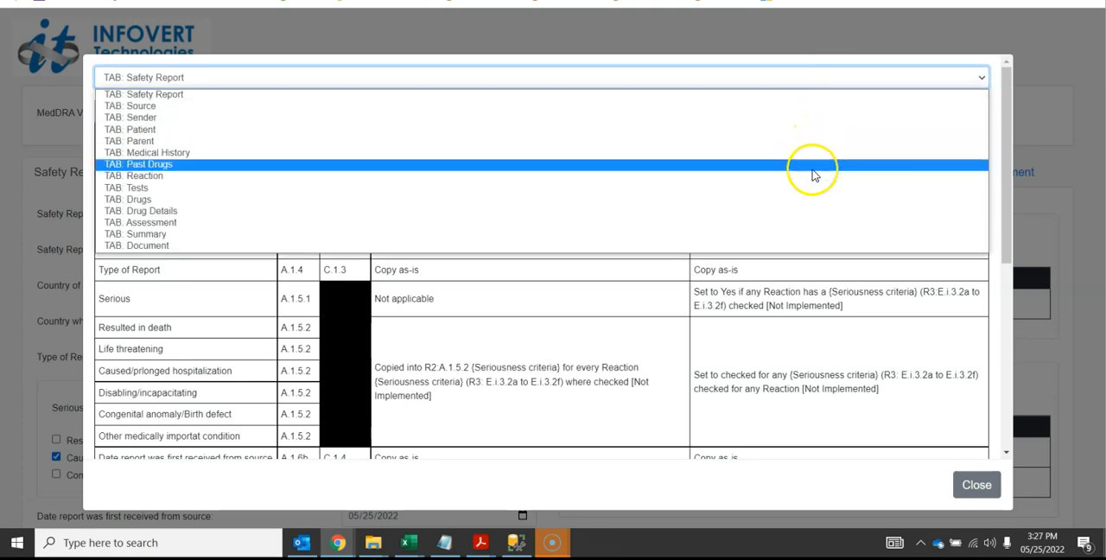
click(817, 208)
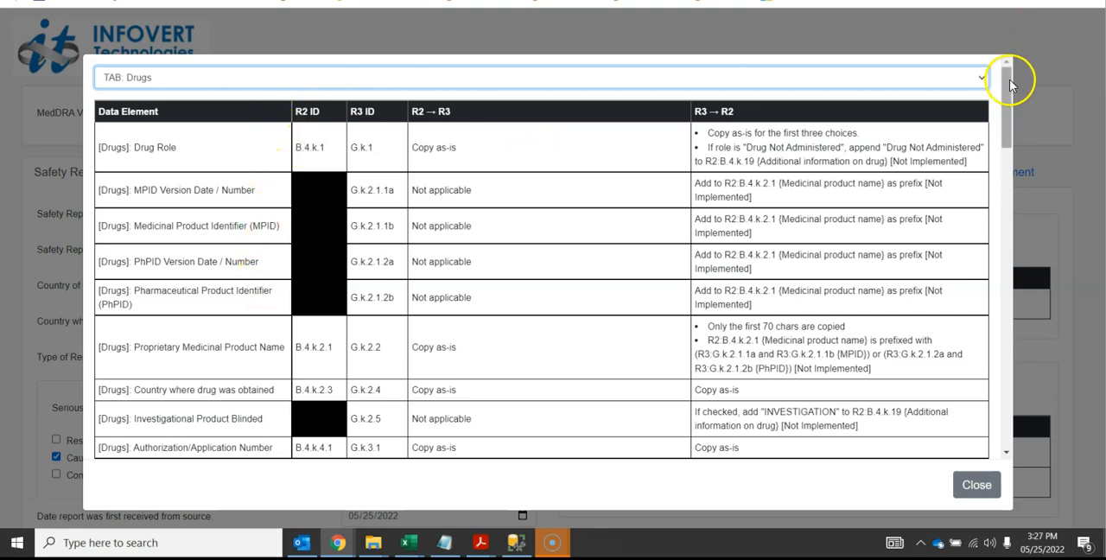
drag(1009, 82, 1013, 214)
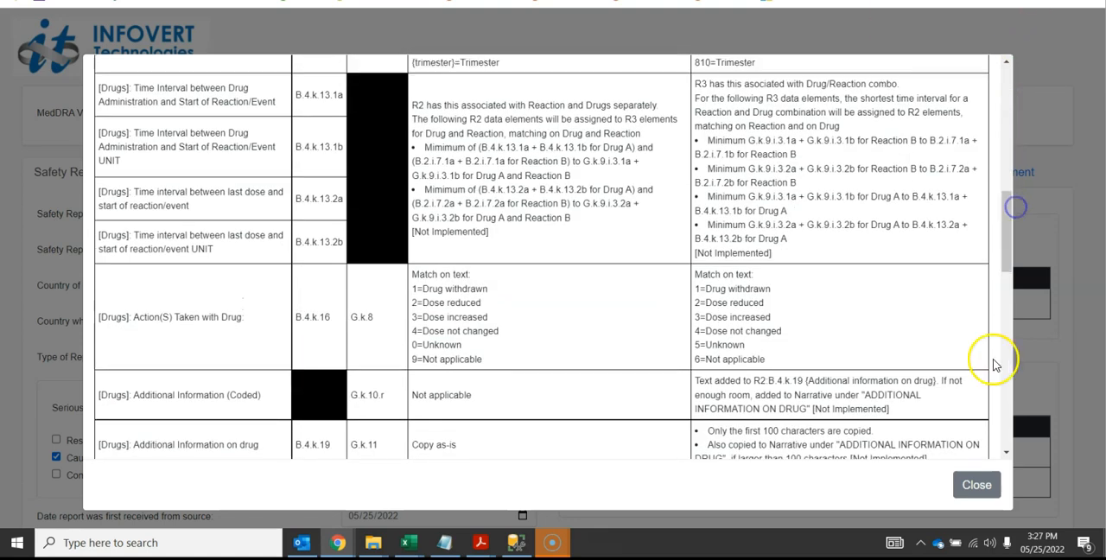
click(984, 484)
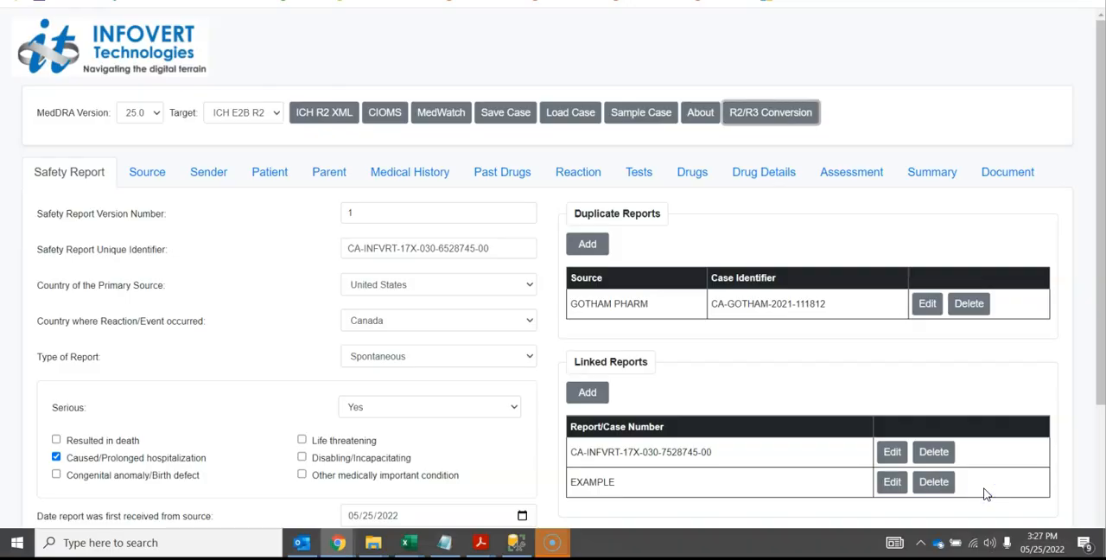